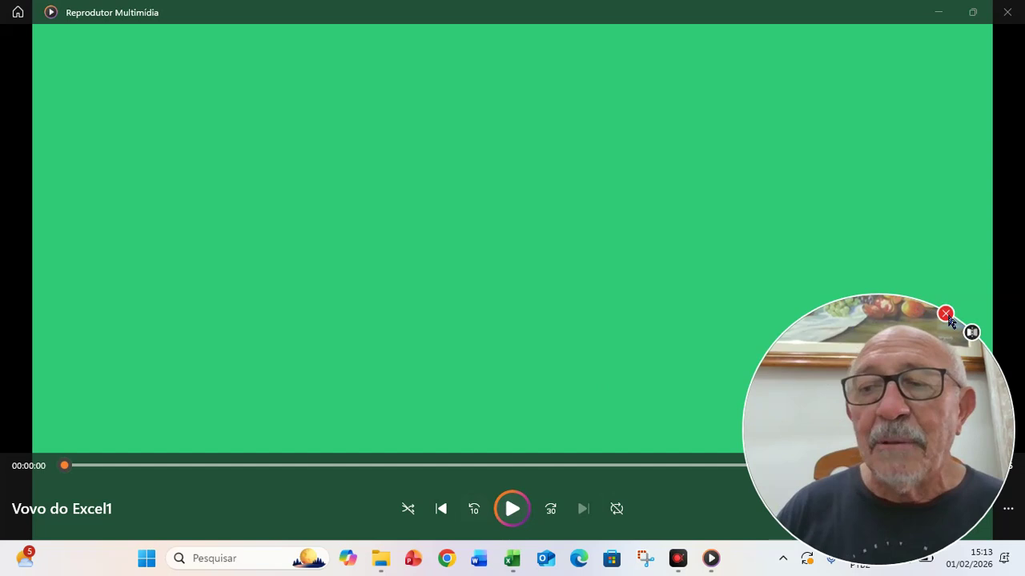
- Play the Vovo do Excel1 video and switch to the Pasta1 workbook in Excel
click(945, 314)
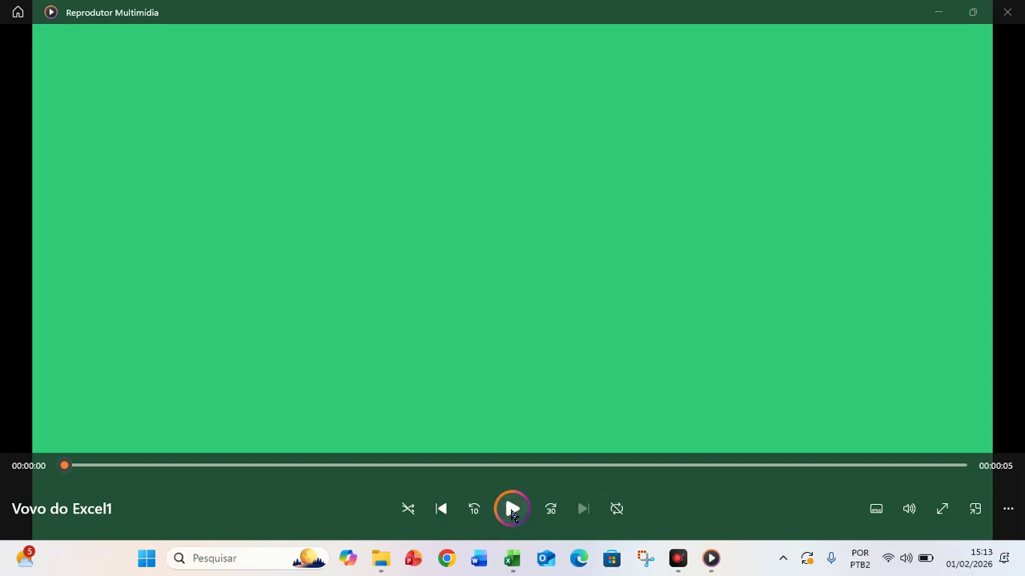
click(512, 510)
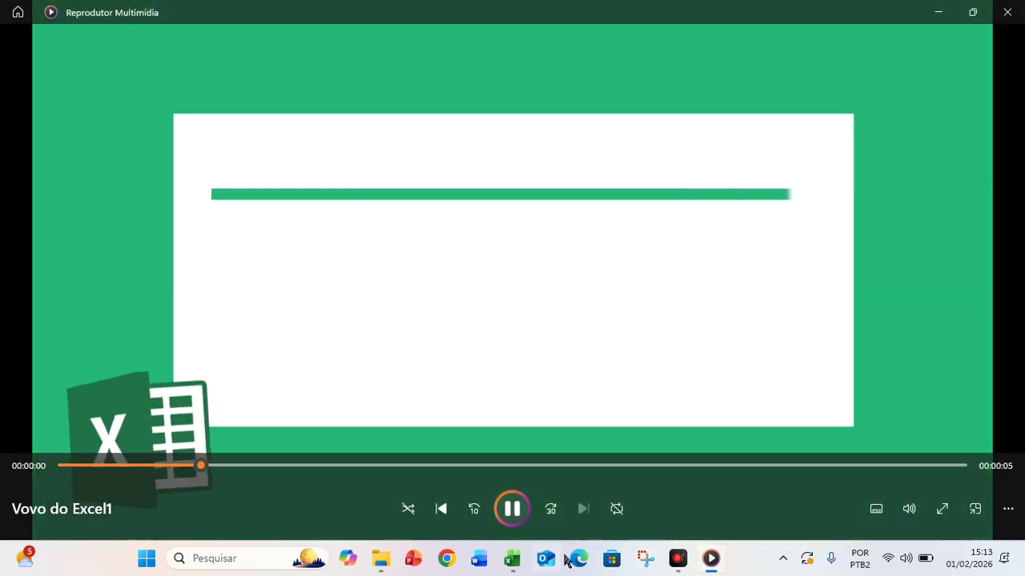
mouse_move(506, 563)
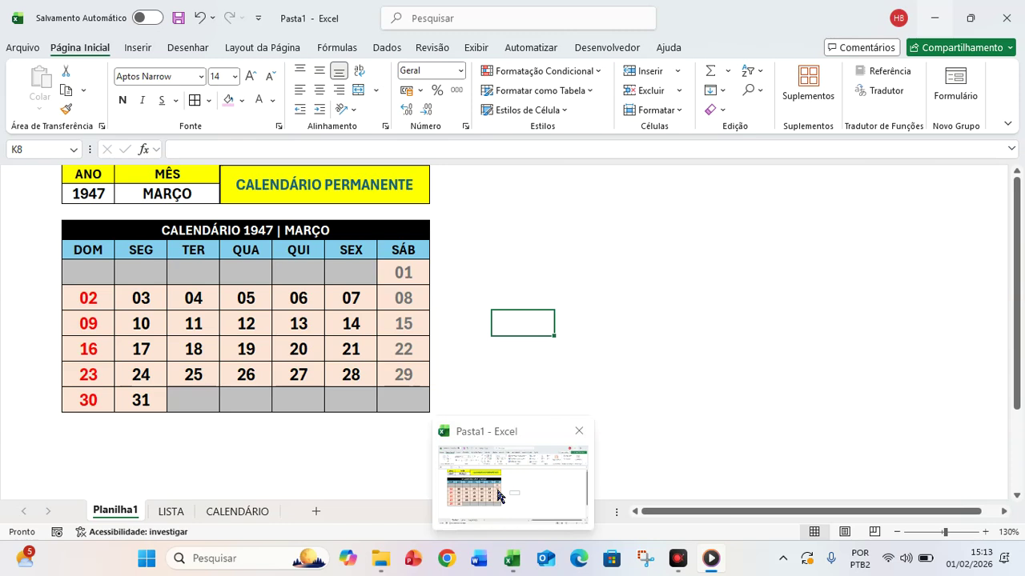
click(497, 482)
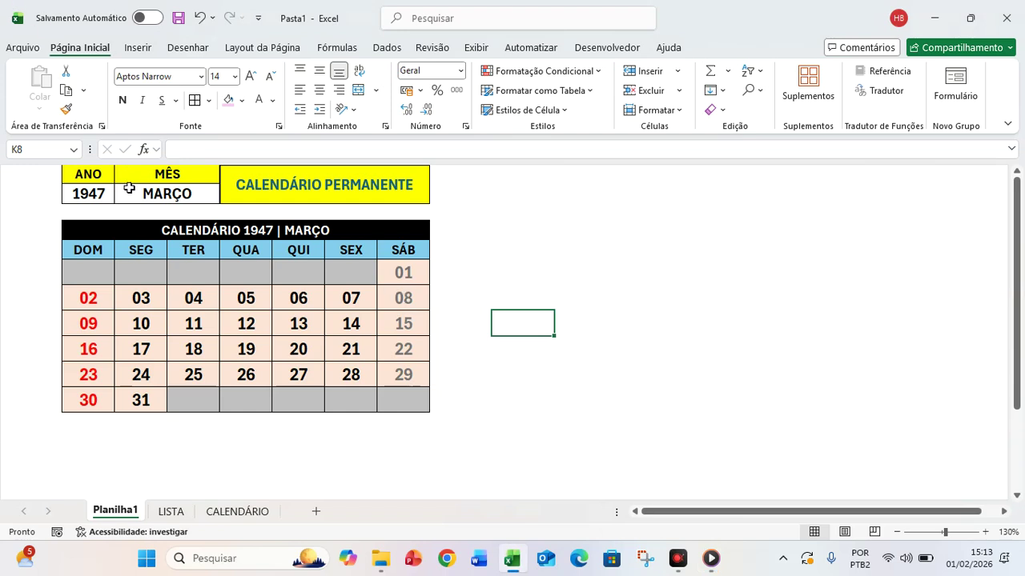
- Set the year to 2026 and the month to JANEIRO in the finished calendar on Planilha1
click(93, 194)
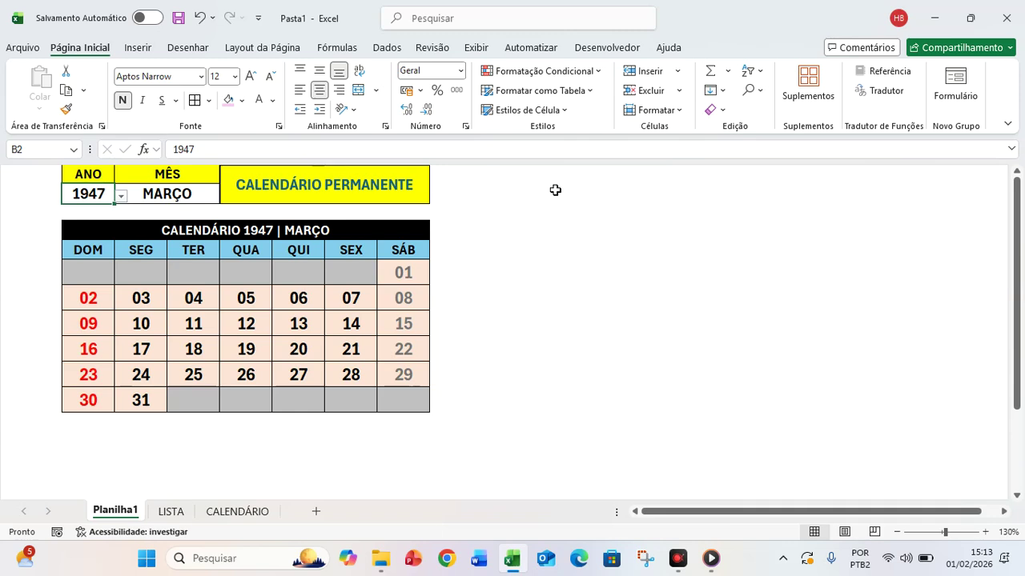
text(2026)
key(Return)
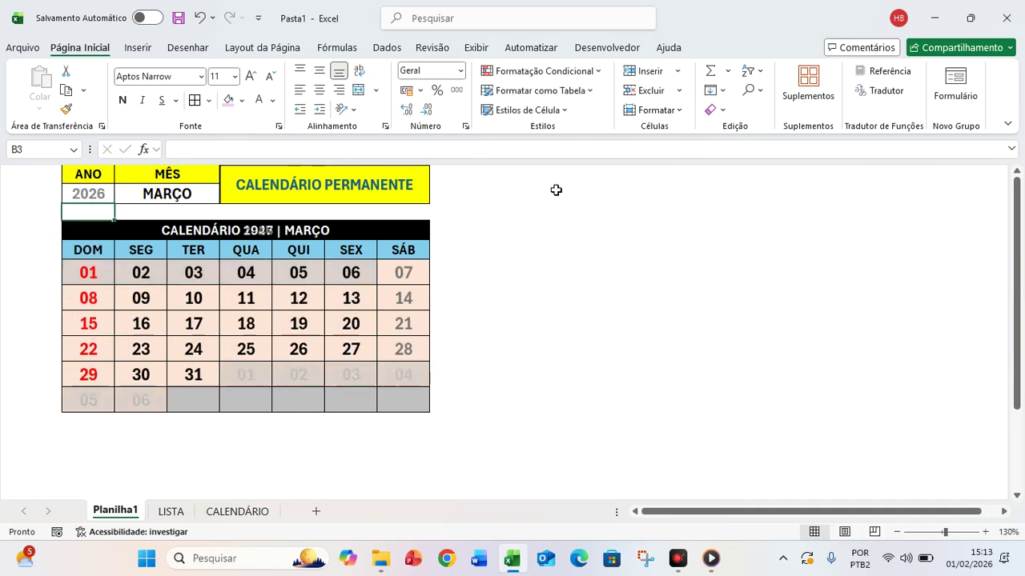
click(193, 195)
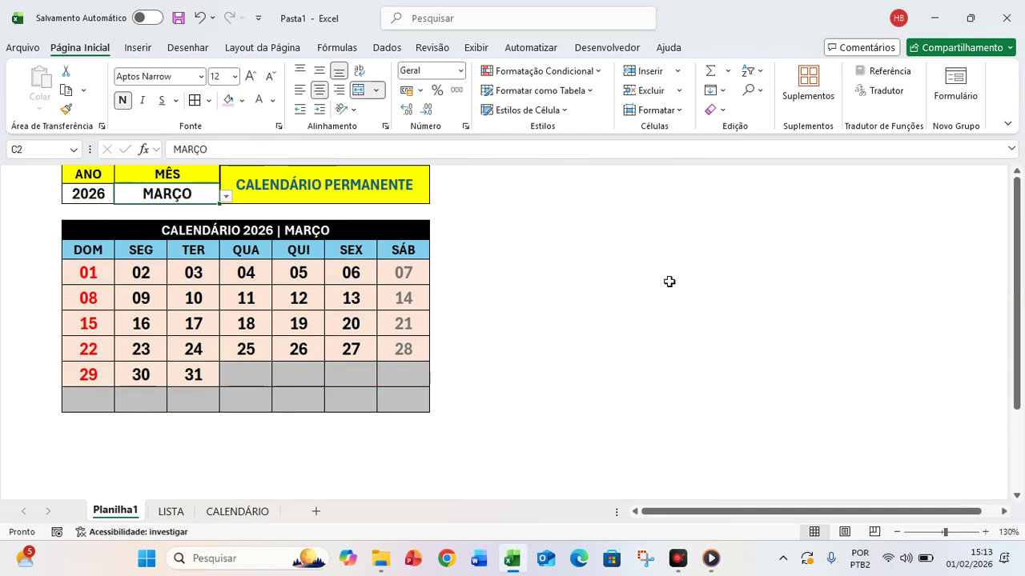
text(JANE)
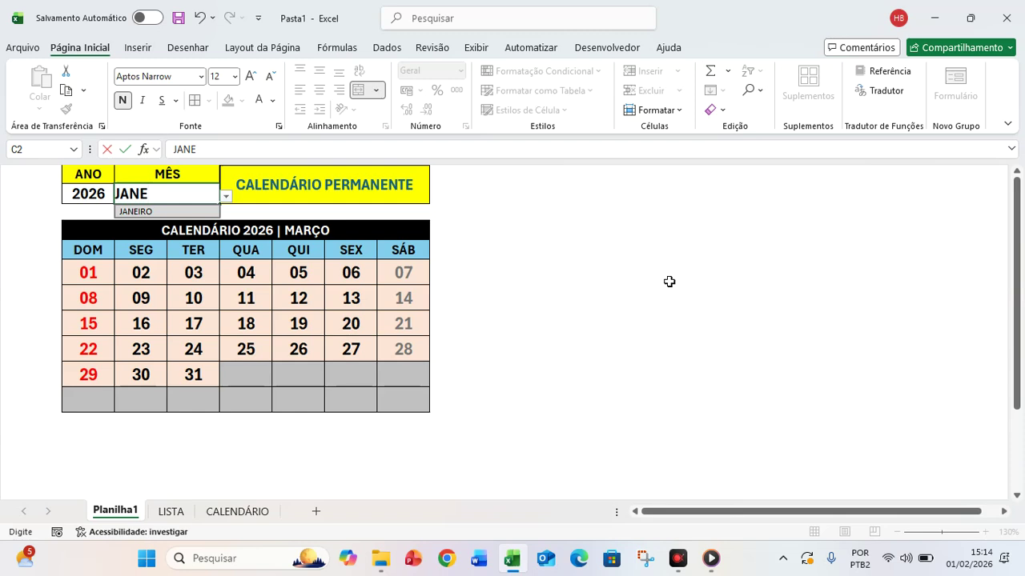
key(Return)
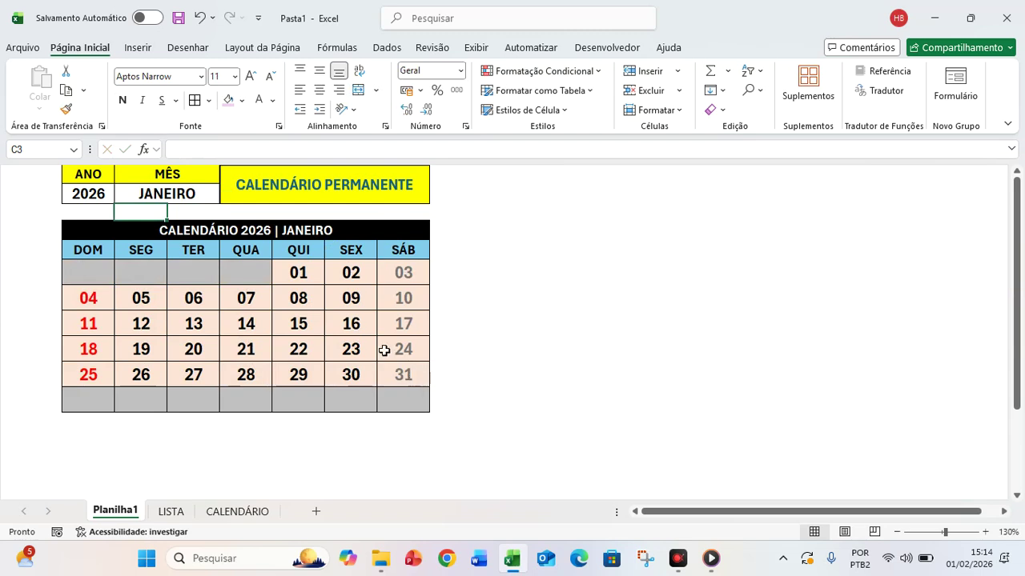
- Change the calendar's month to FEVEREIRO and select the last day of that month
click(179, 192)
text(FEV)
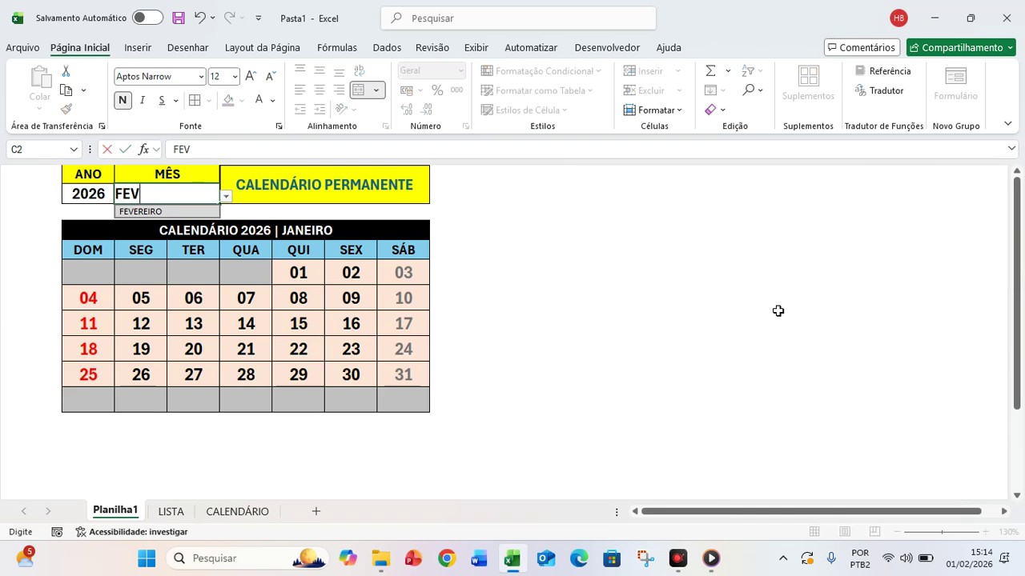
key(Return)
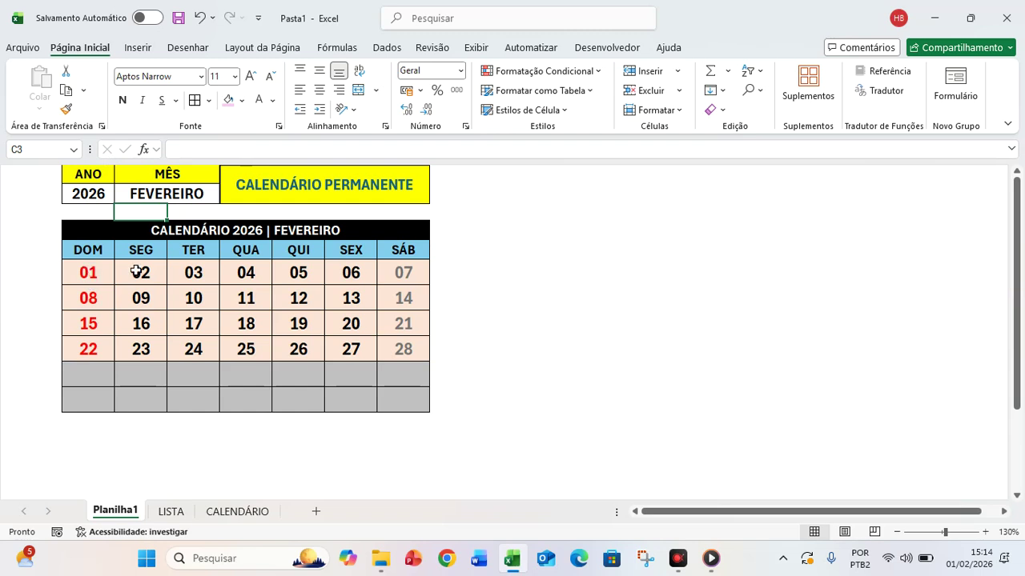
click(410, 350)
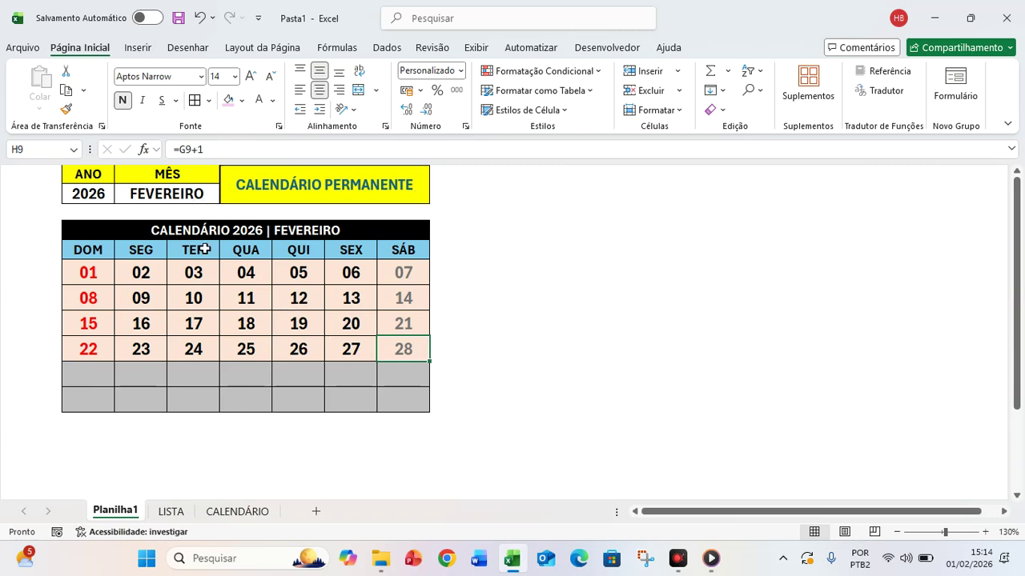
- Review the month names, month numbers and list of years on the LISTA sheet, and return to Planilha1
click(177, 519)
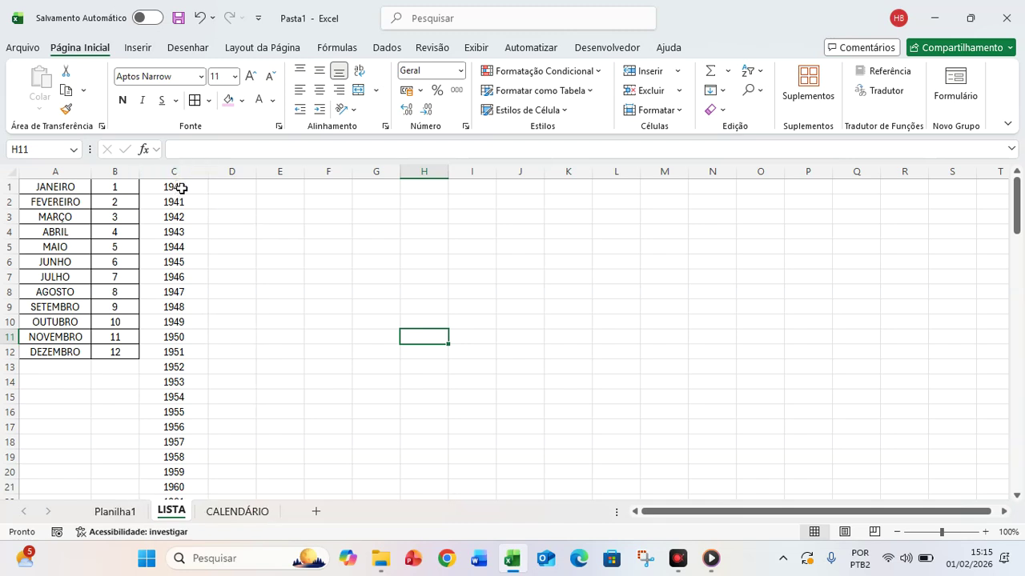
scroll(178, 189, down, 5)
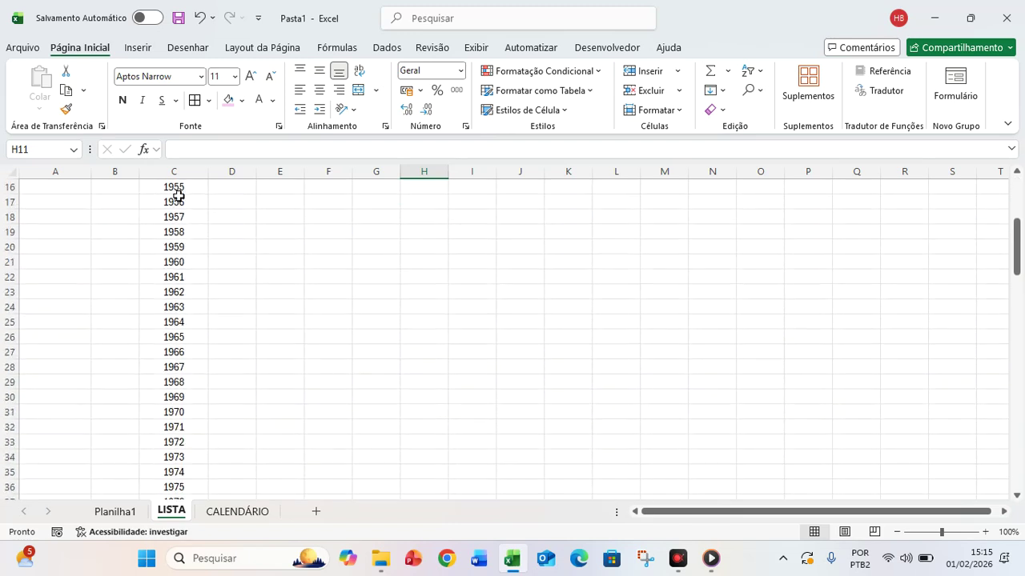
scroll(178, 193, down, 12)
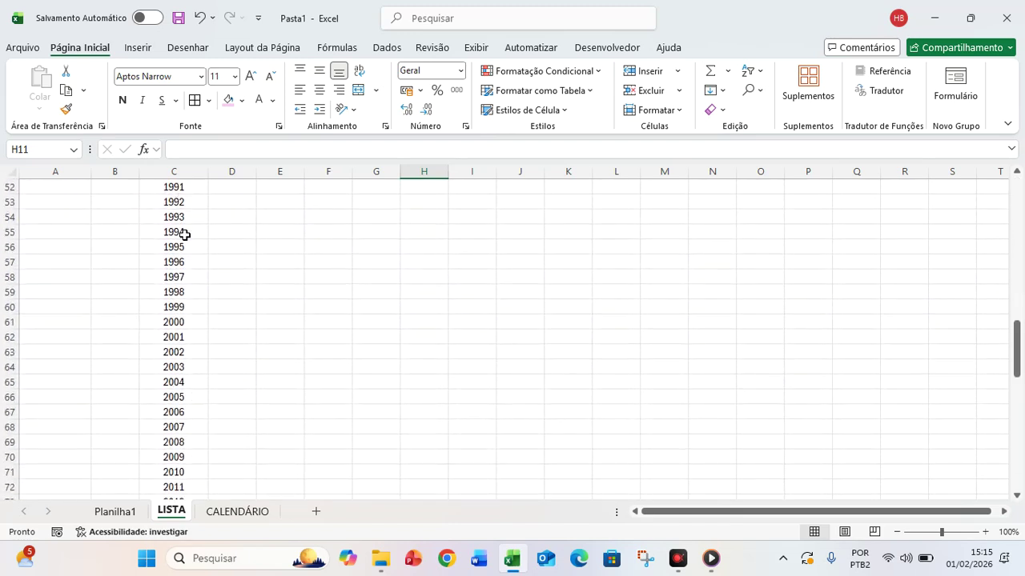
scroll(185, 234, down, 14)
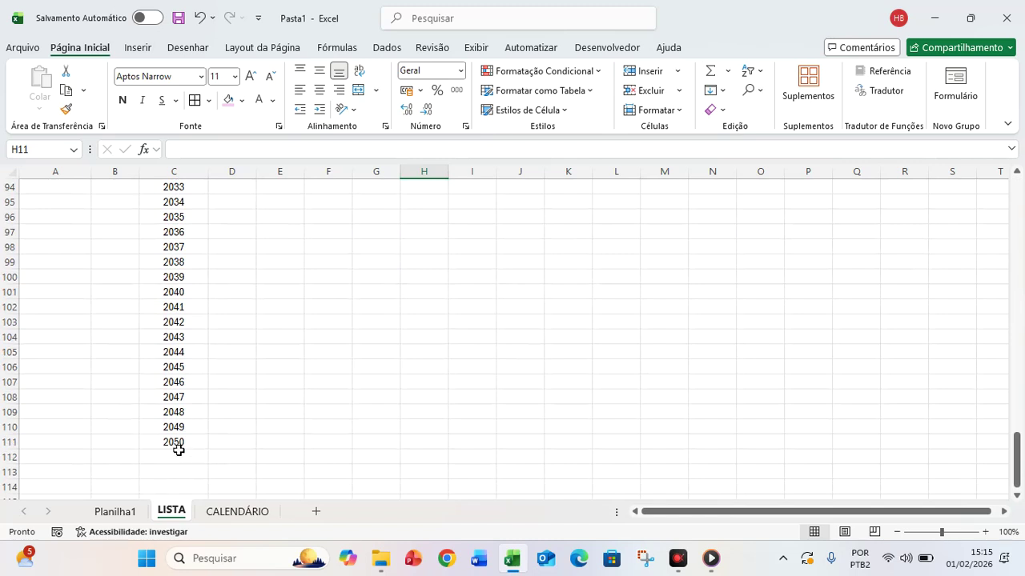
scroll(293, 339, up, 20)
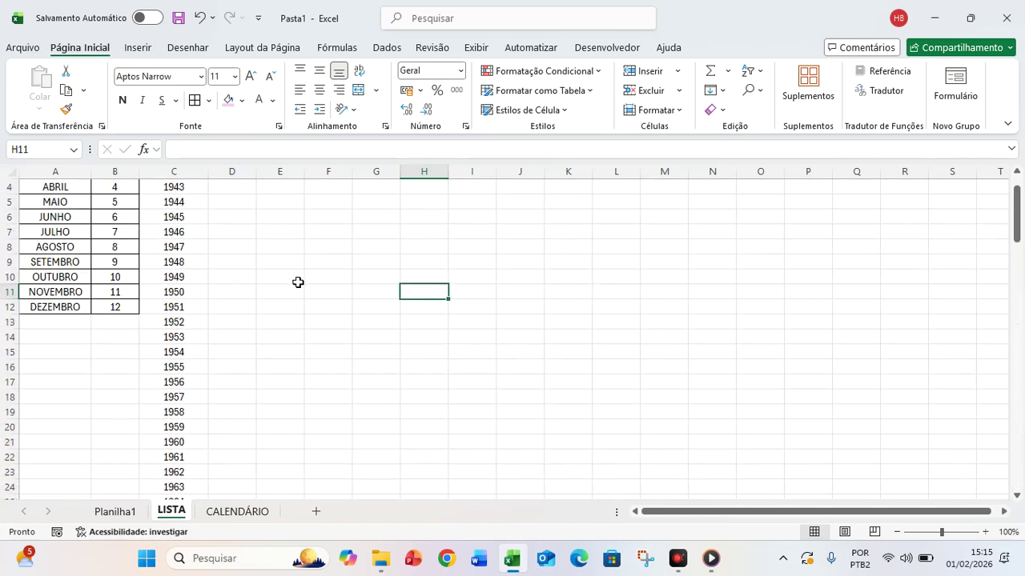
scroll(297, 281, up, 1)
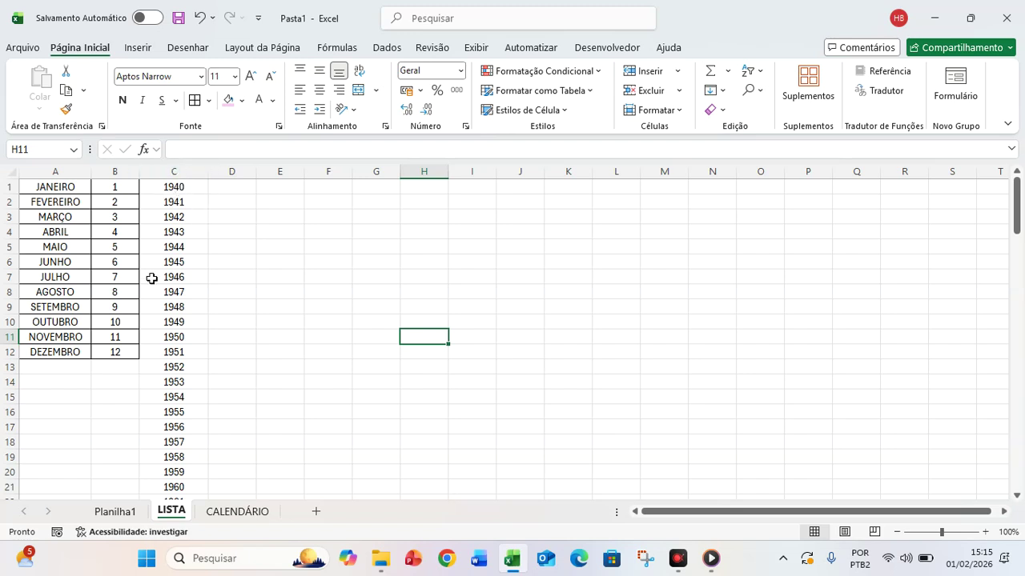
scroll(234, 403, down, 6)
scroll(241, 393, up, 7)
click(120, 512)
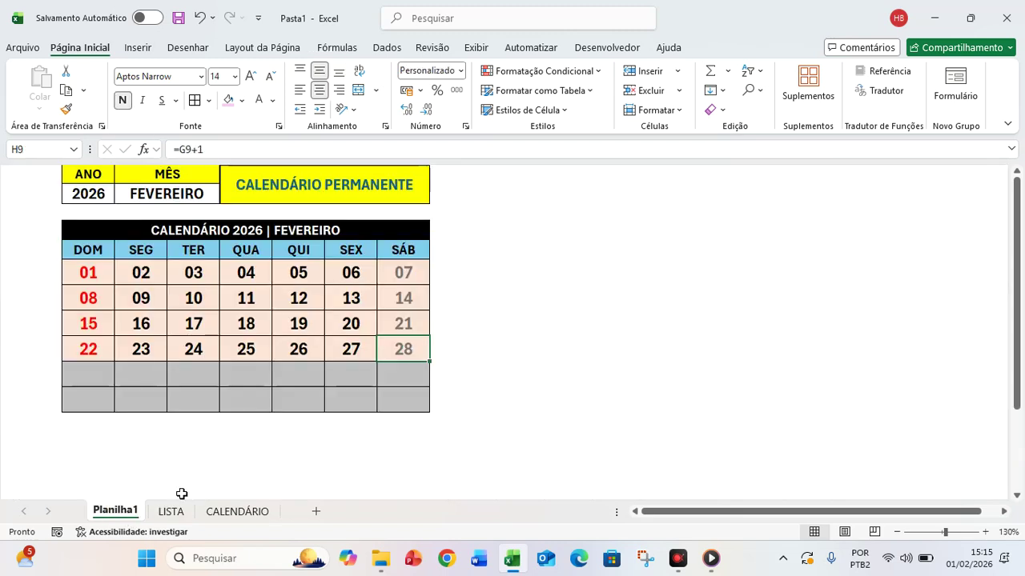
- Examine the blank template on the CALENDÁRIO sheet: the year and month cells, the merged title bar and the weekday headers
click(237, 512)
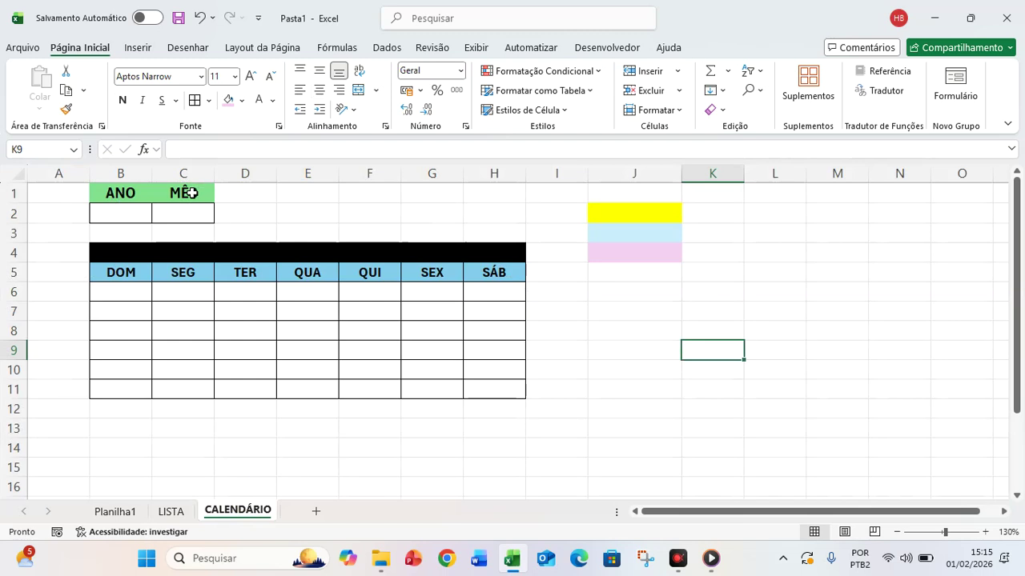
click(120, 212)
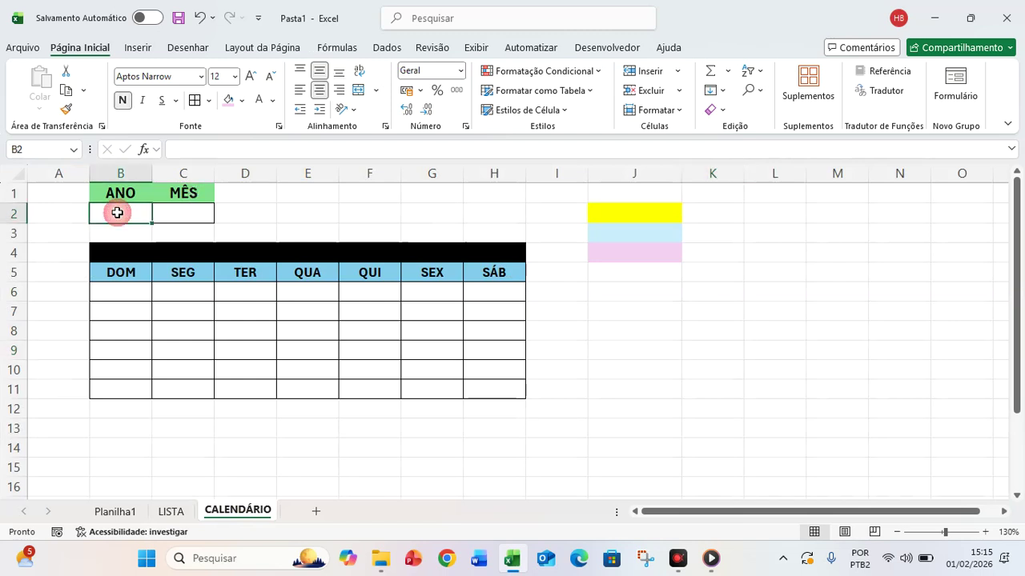
click(185, 212)
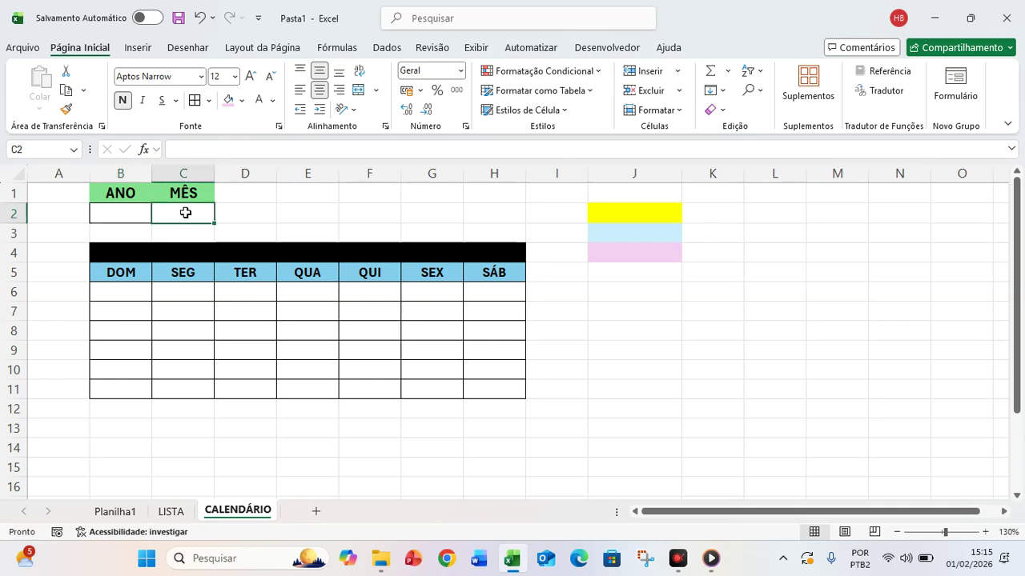
click(197, 251)
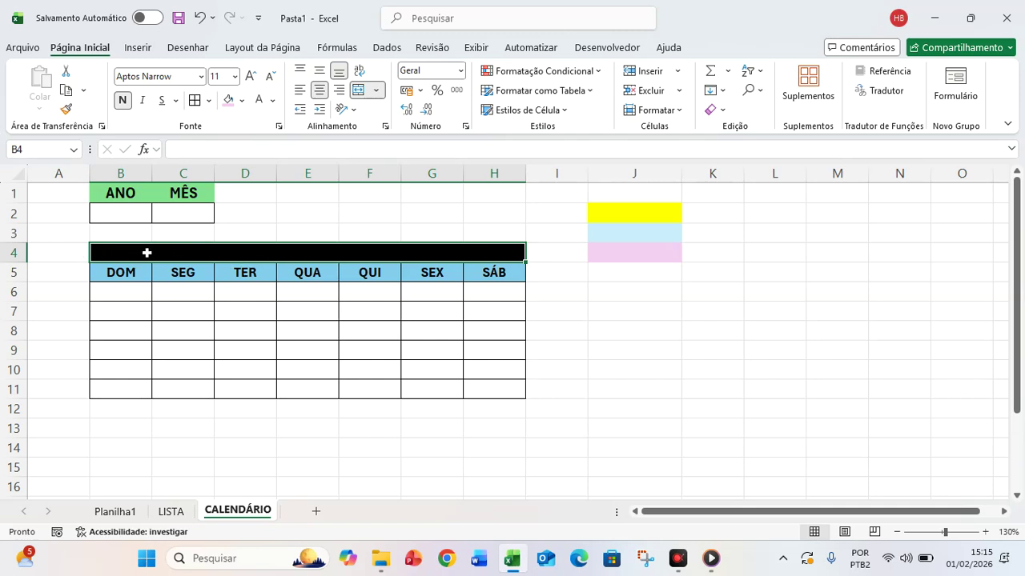
click(403, 220)
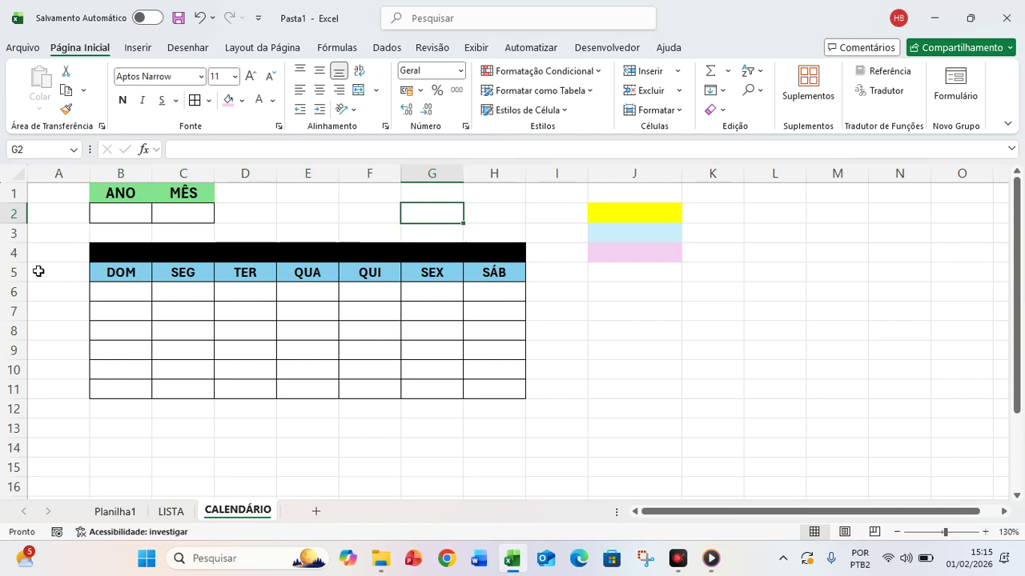
click(139, 271)
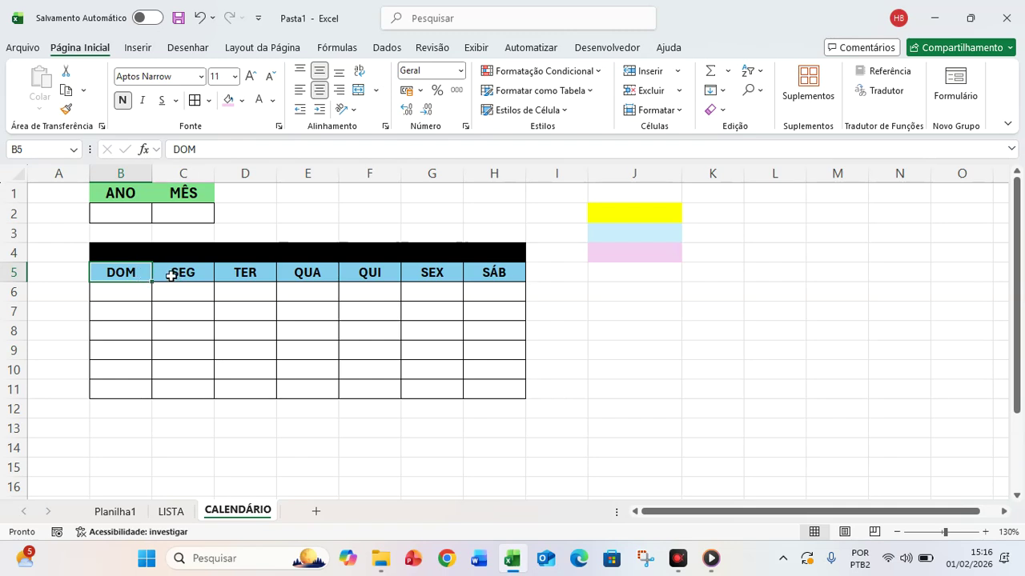
click(178, 271)
click(244, 271)
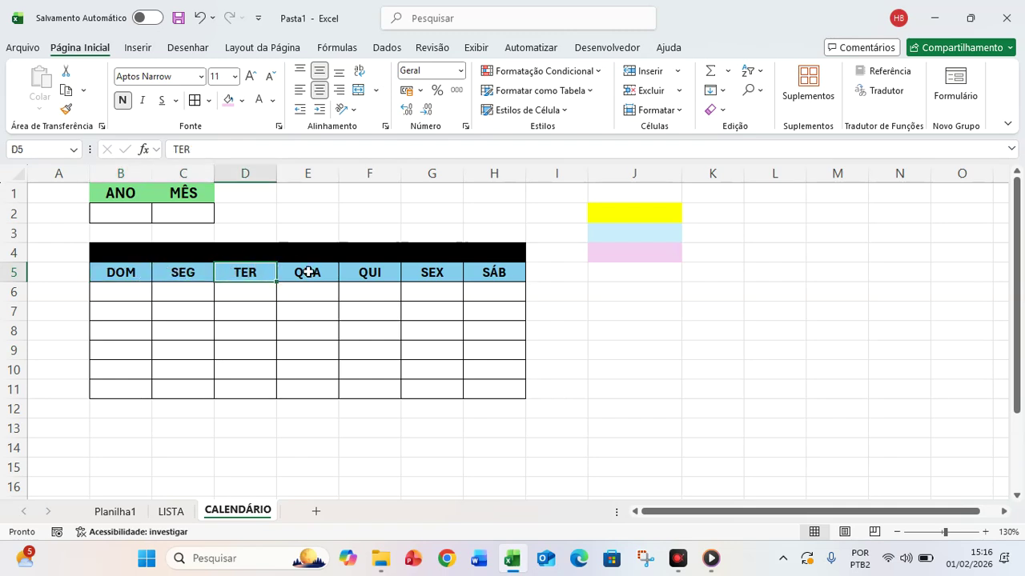
click(522, 273)
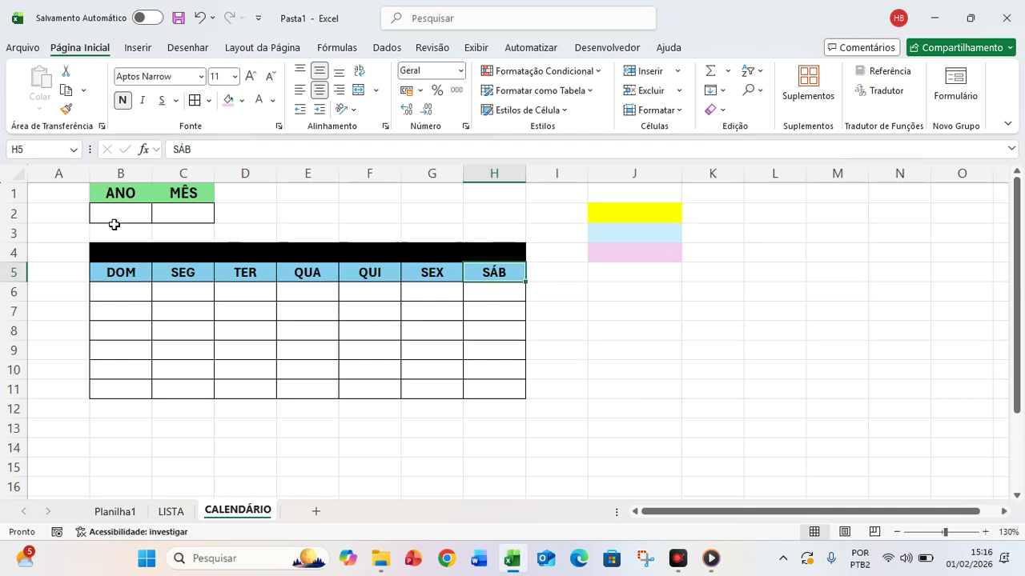
- Enter 2026 in the year cell B2 of the CALENDÁRIO sheet
click(127, 215)
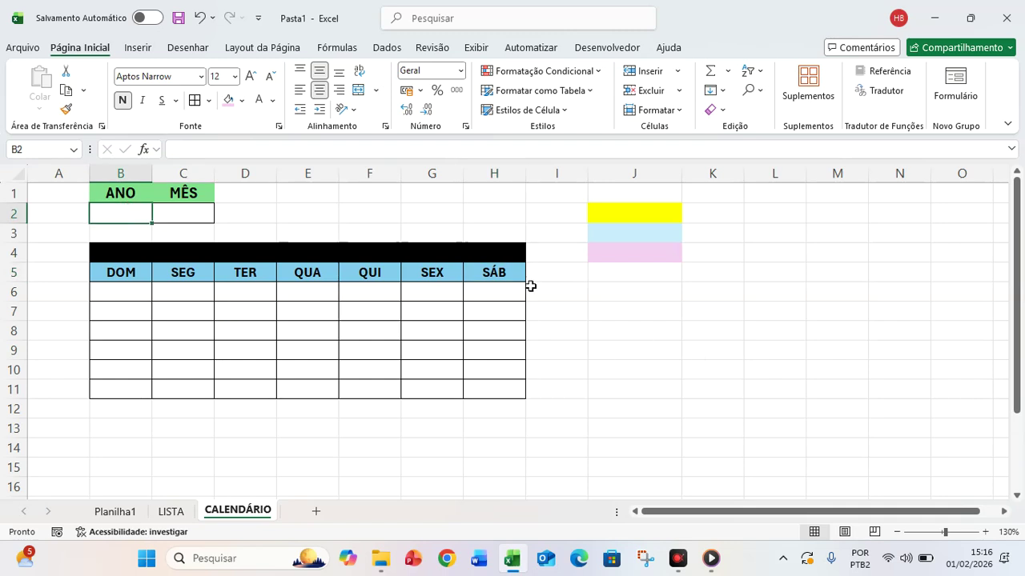
click(129, 212)
text(2026)
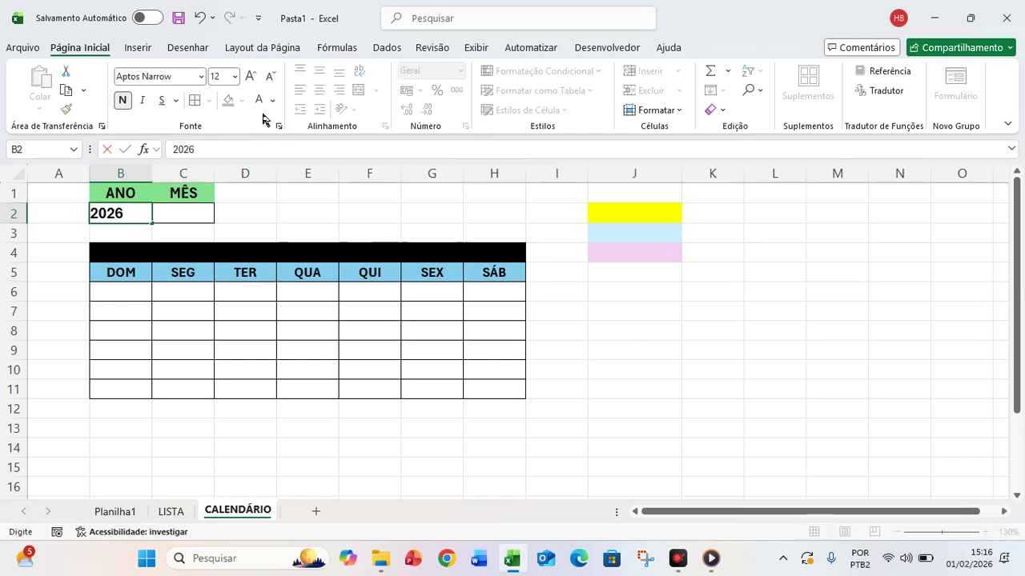
key(Tab)
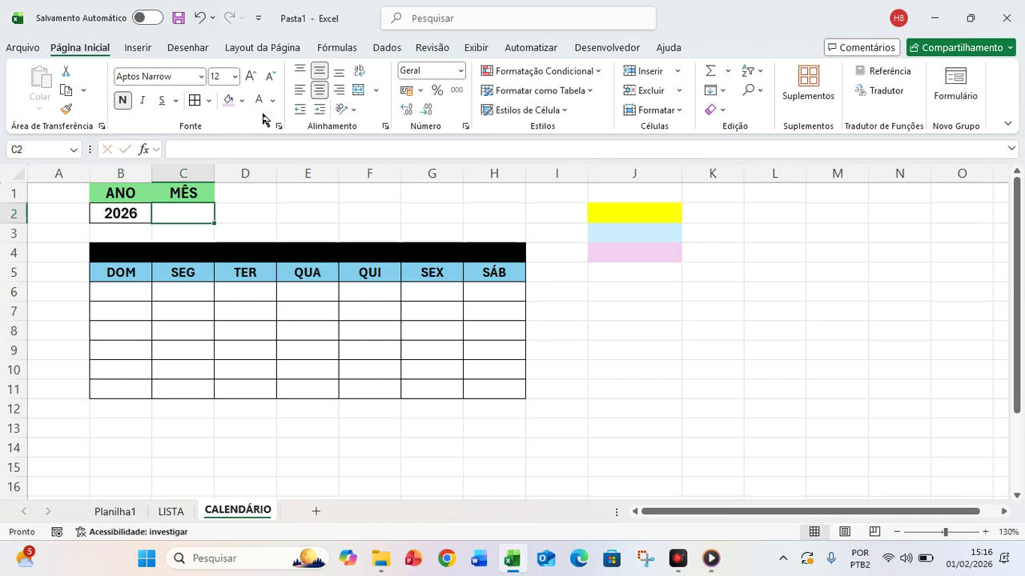
text(JAN)
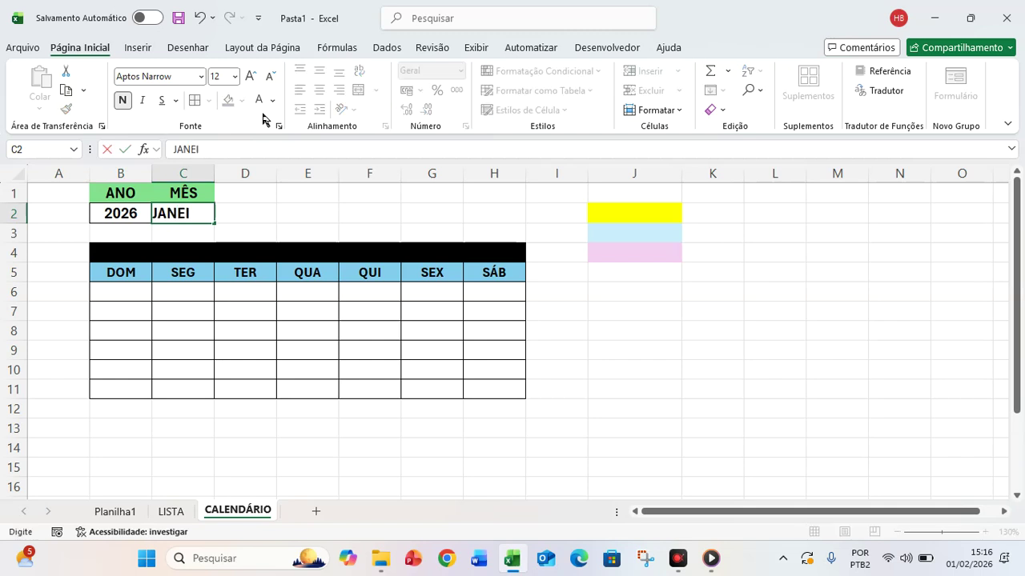
text(EI)
key(Return)
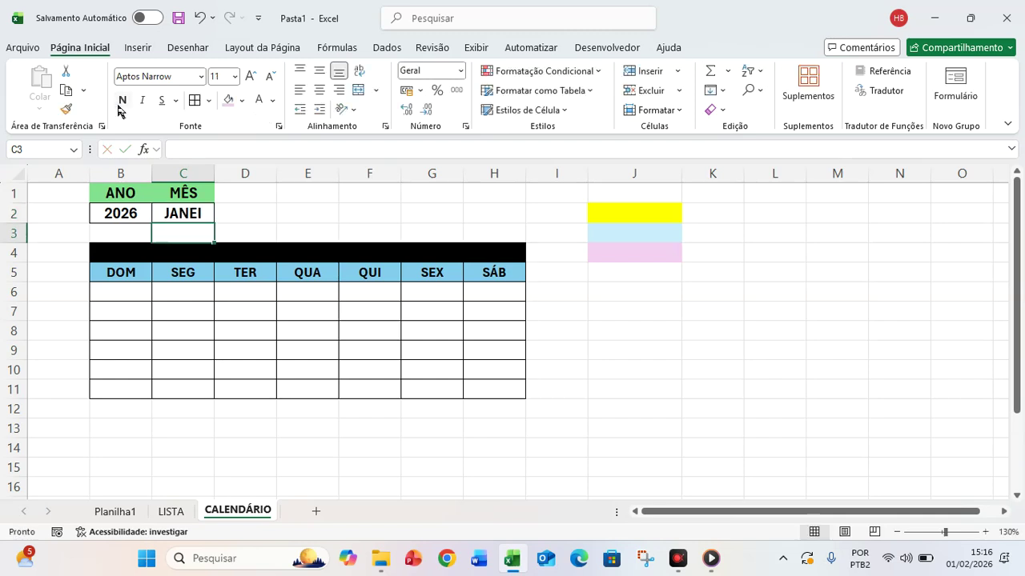
click(184, 213)
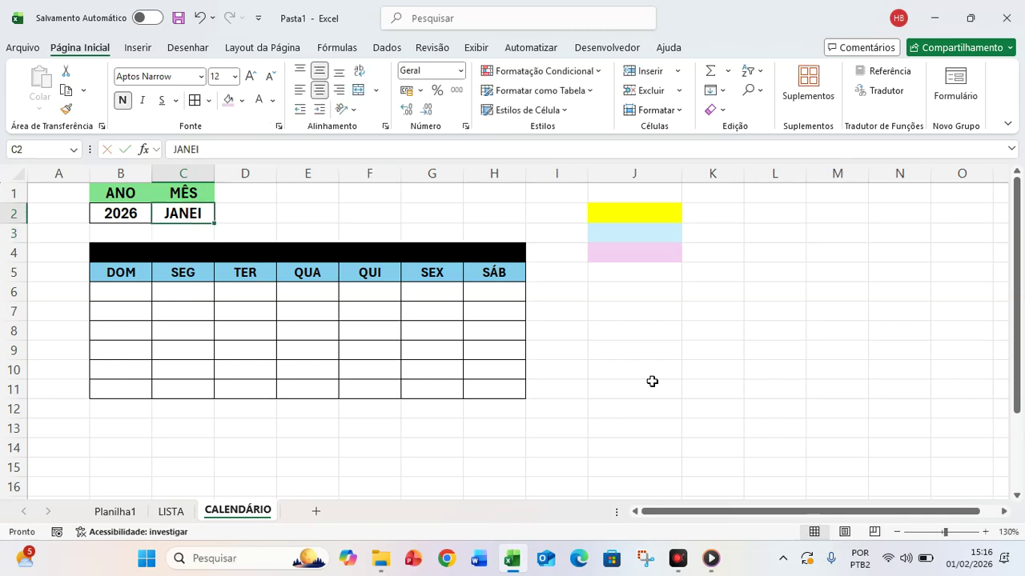
key(Delete)
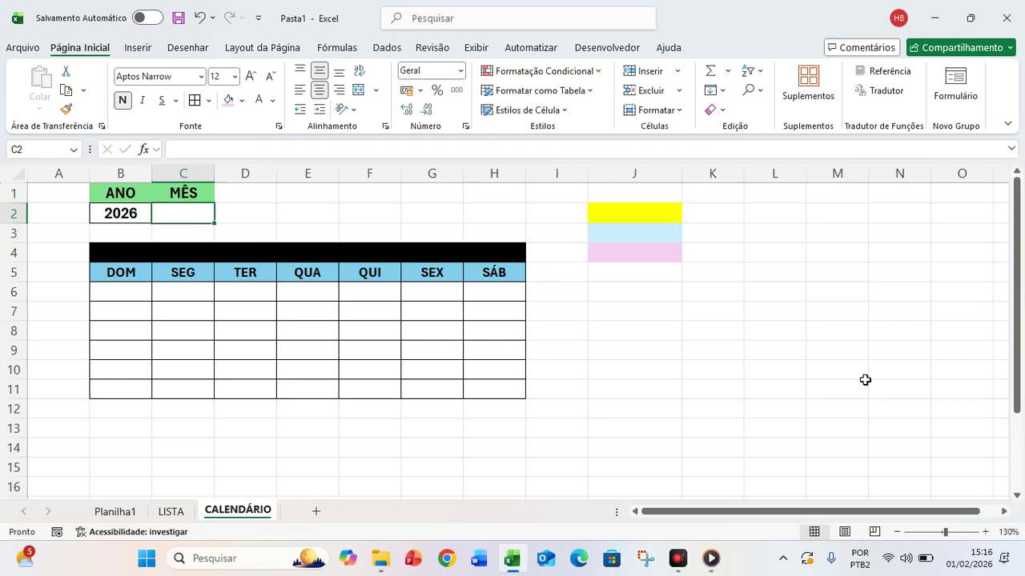
click(122, 213)
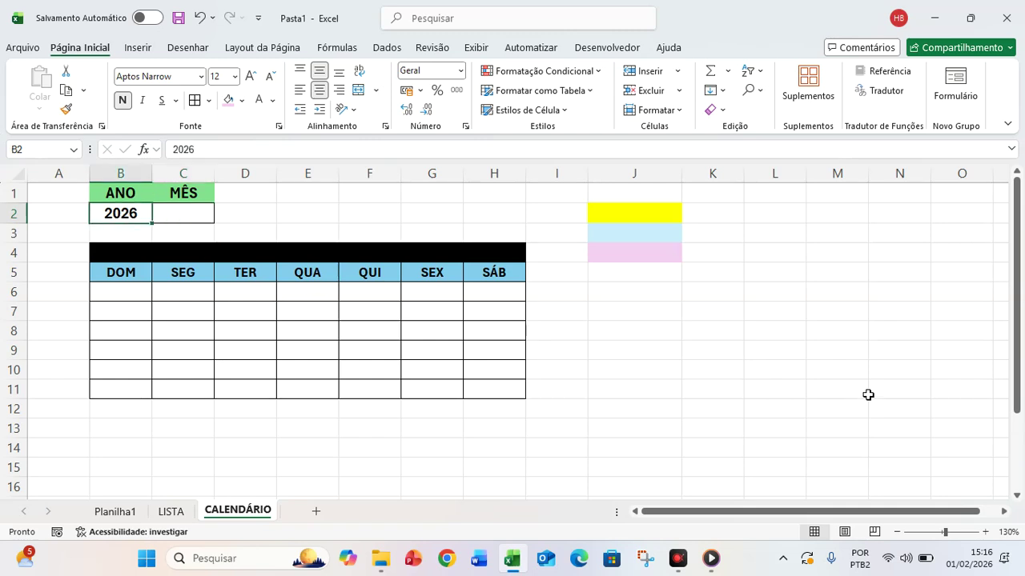
- Clear the year from cell B2 of the CALENDÁRIO sheet
key(Down)
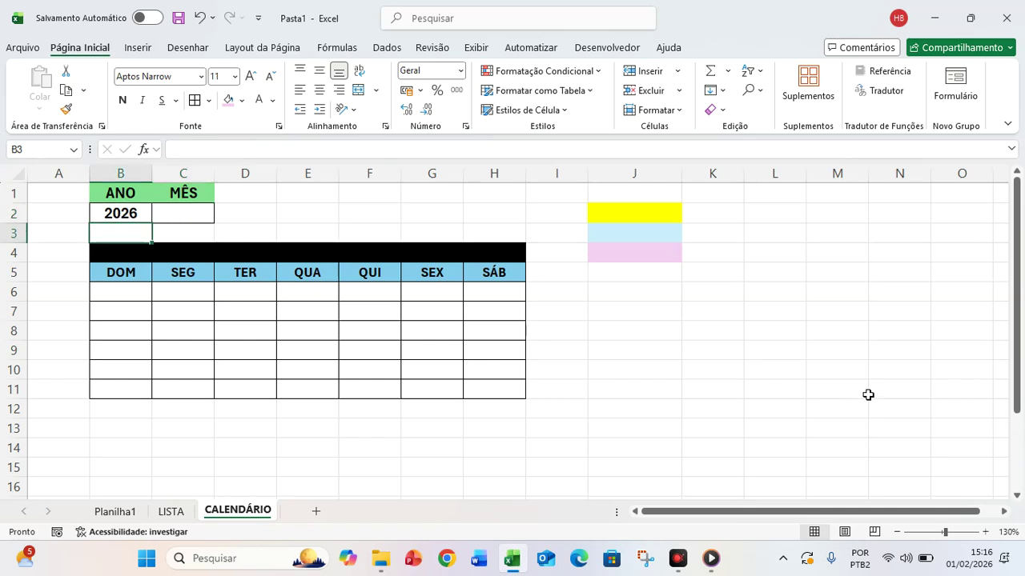
click(122, 213)
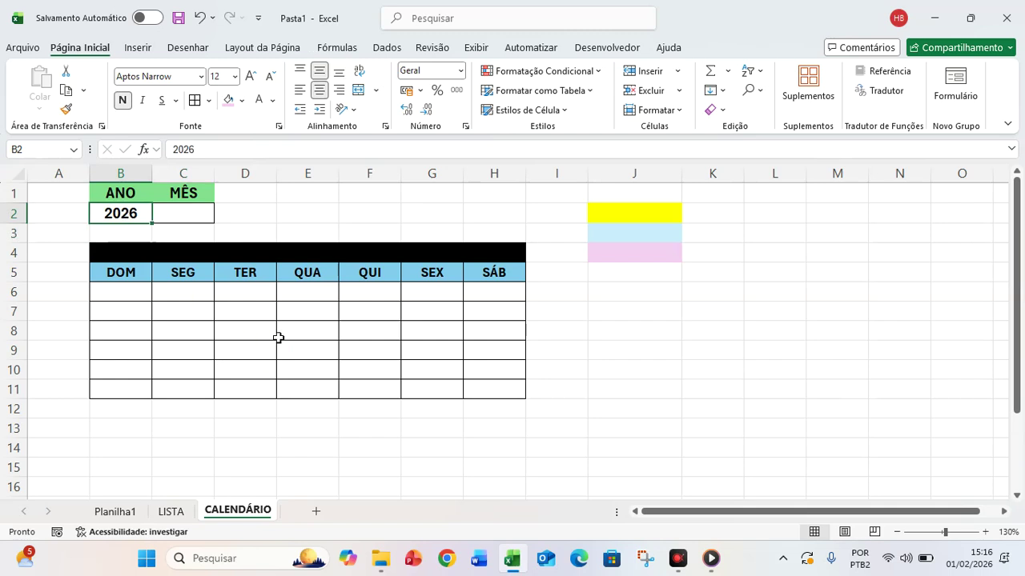
key(Delete)
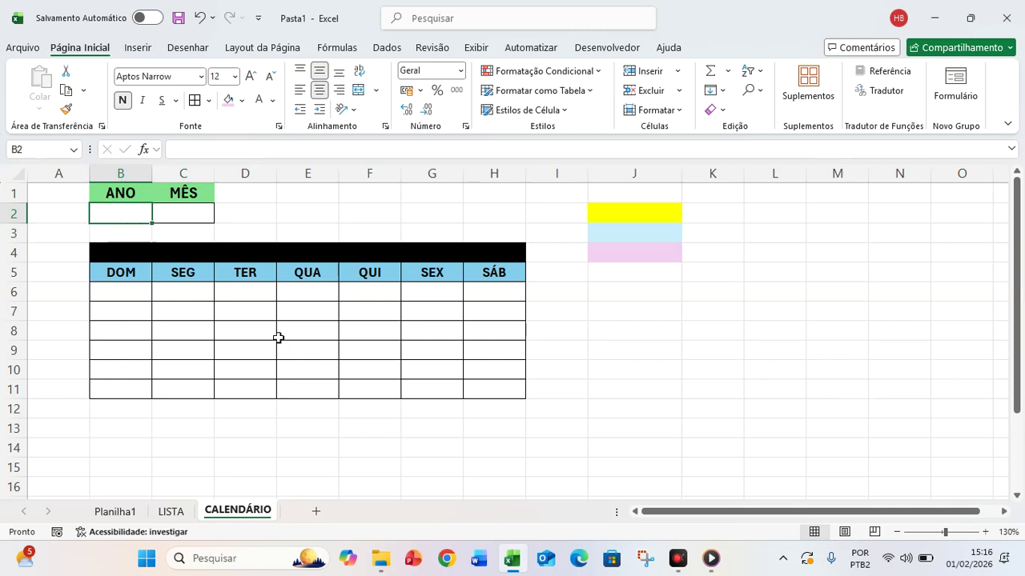
- Check the lists on the LISTA sheet, and set data validation for year cell B2 on CALENDÁRIO to allow a list (Lista)
click(171, 512)
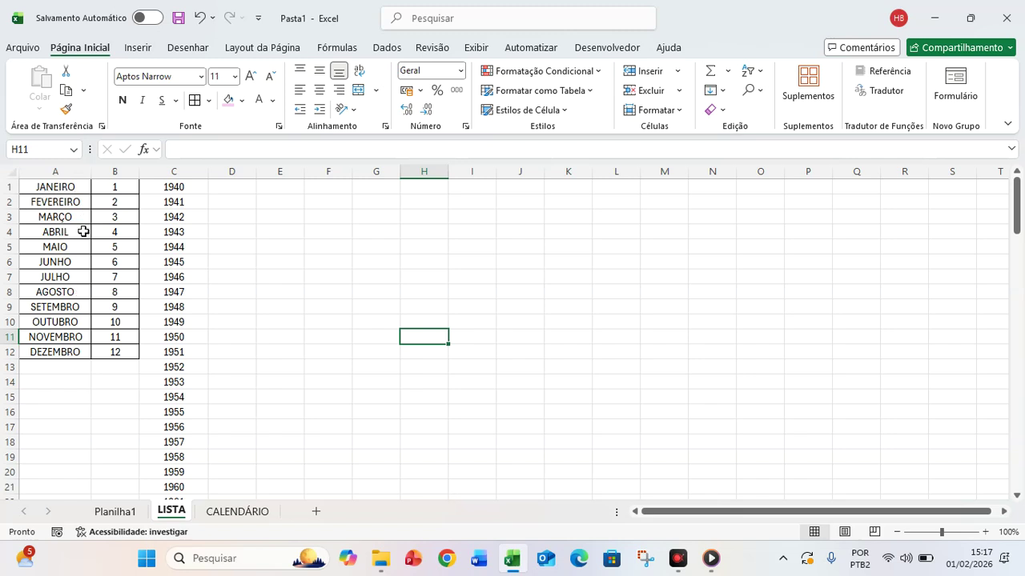
click(250, 512)
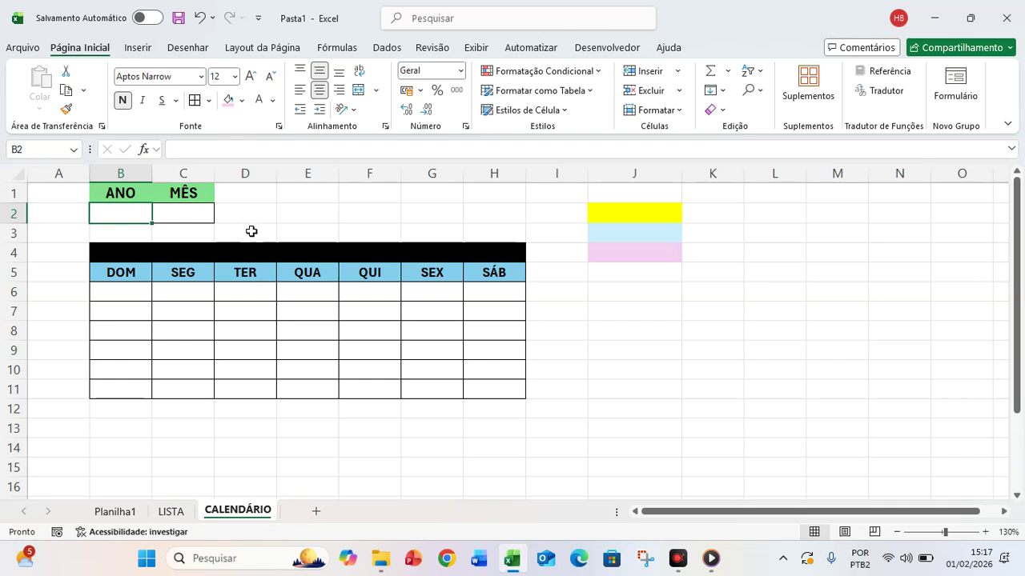
click(125, 215)
click(124, 213)
click(386, 50)
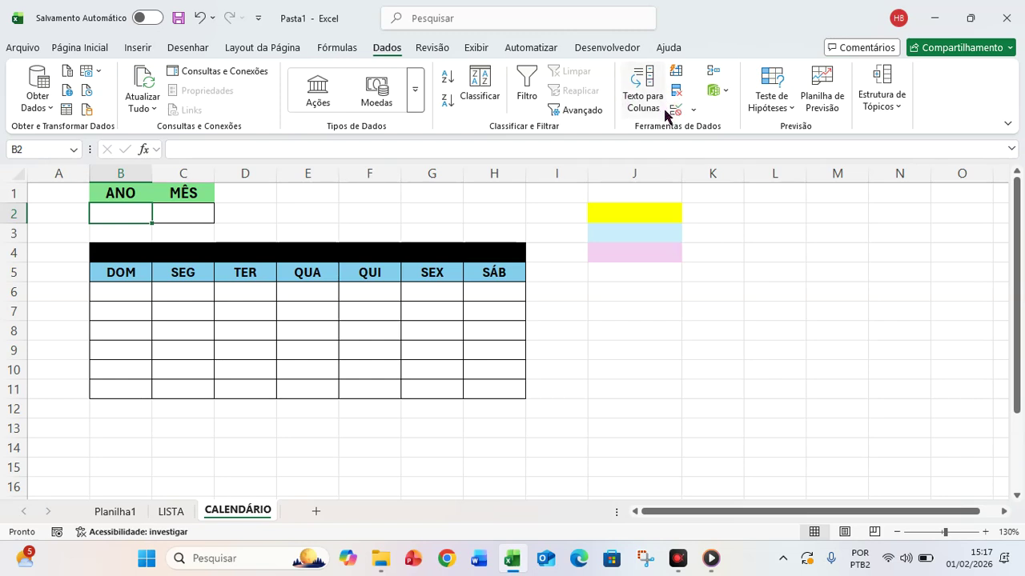
click(693, 110)
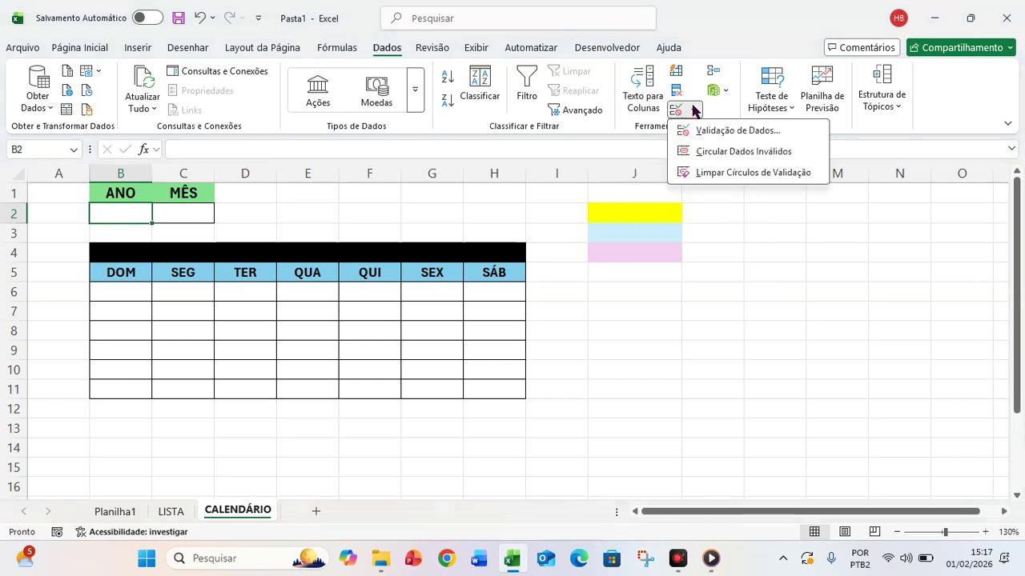
click(723, 131)
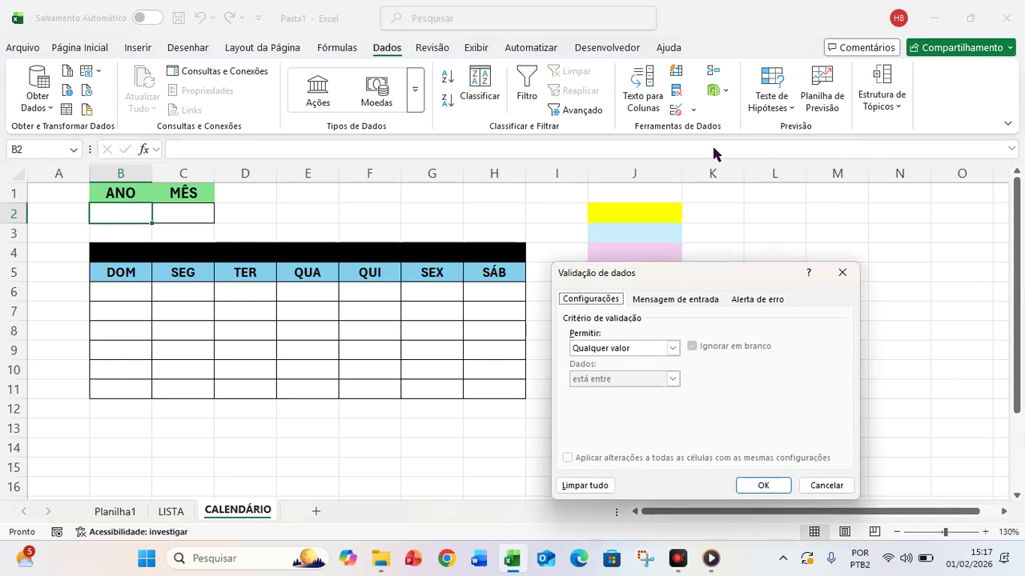
drag(592, 273, 703, 193)
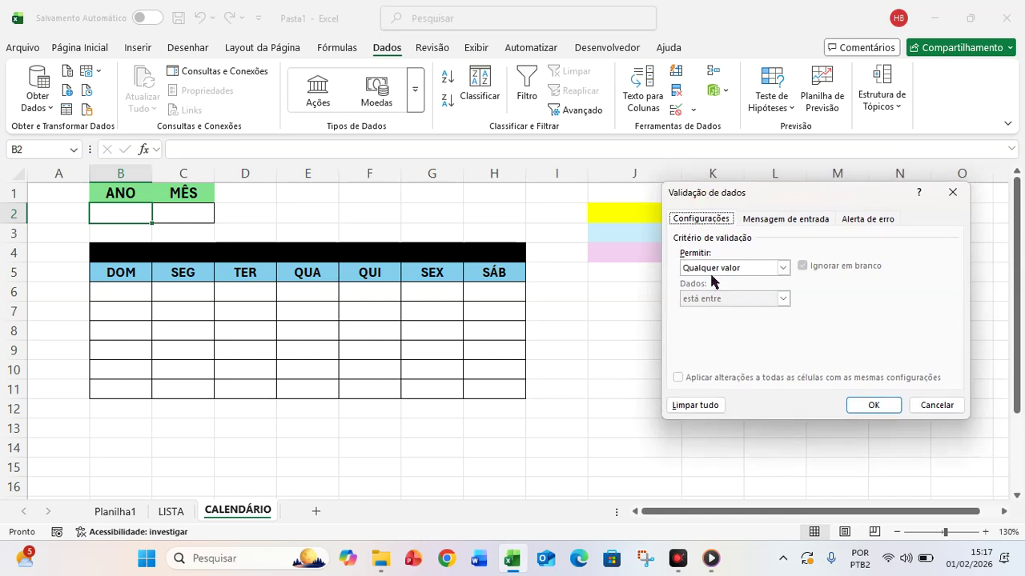
click(784, 269)
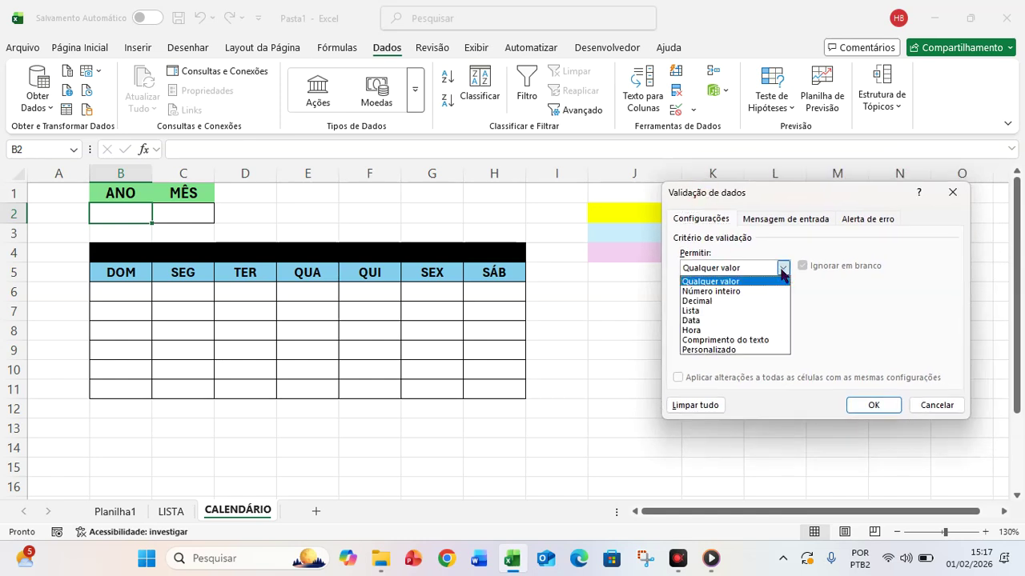
click(703, 312)
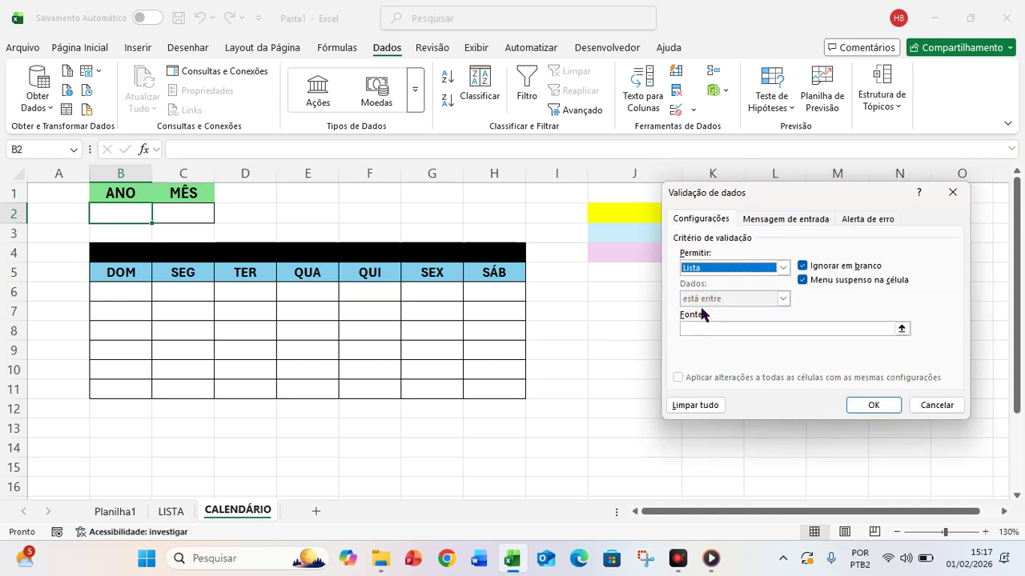
- Set the validation list's source to the years in LISTA!$C$1:$C$111 and apply the rule to B2
click(711, 328)
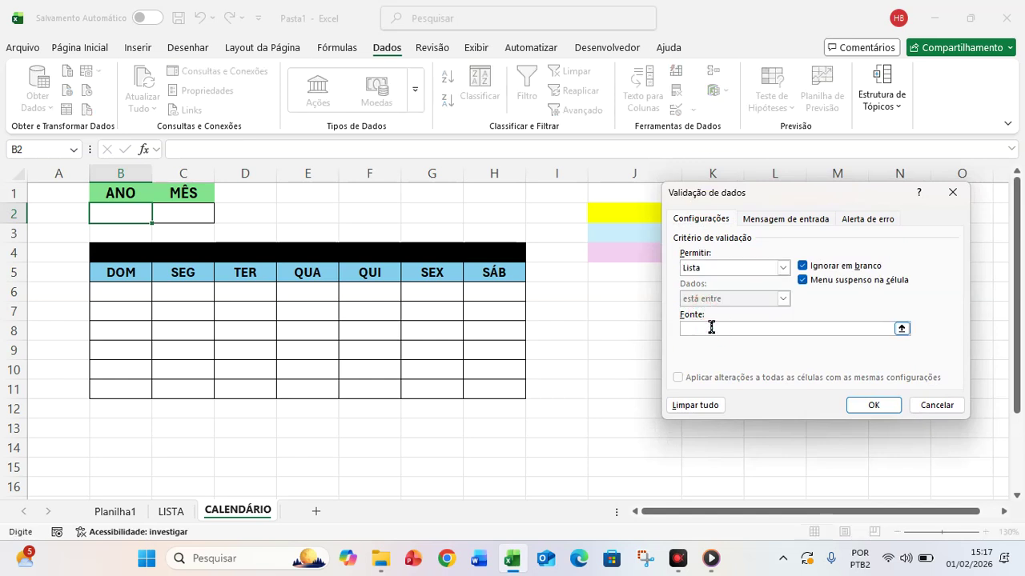
click(902, 329)
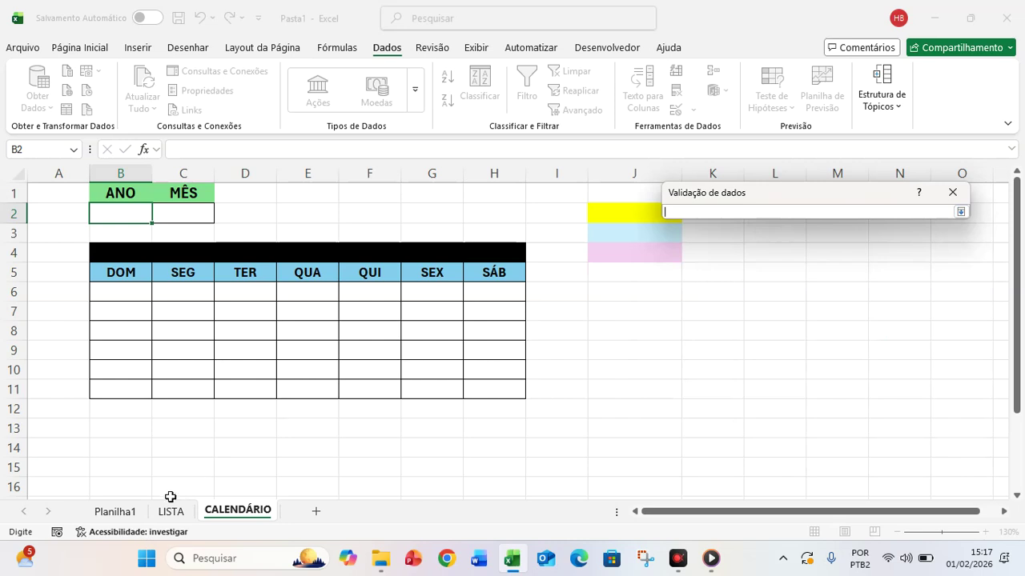
click(172, 515)
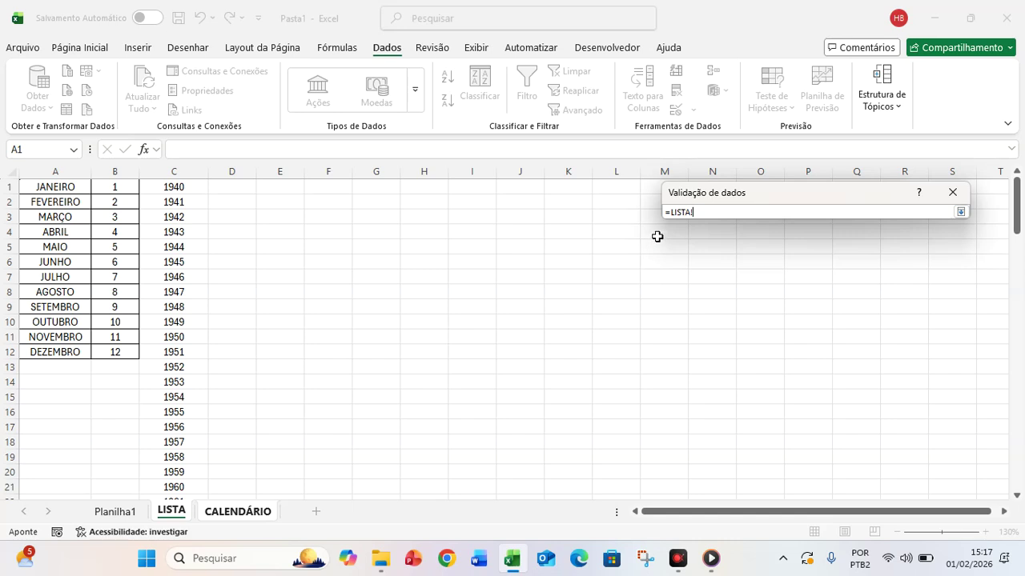
click(178, 189)
drag(180, 189, 178, 287)
drag(168, 396, 183, 457)
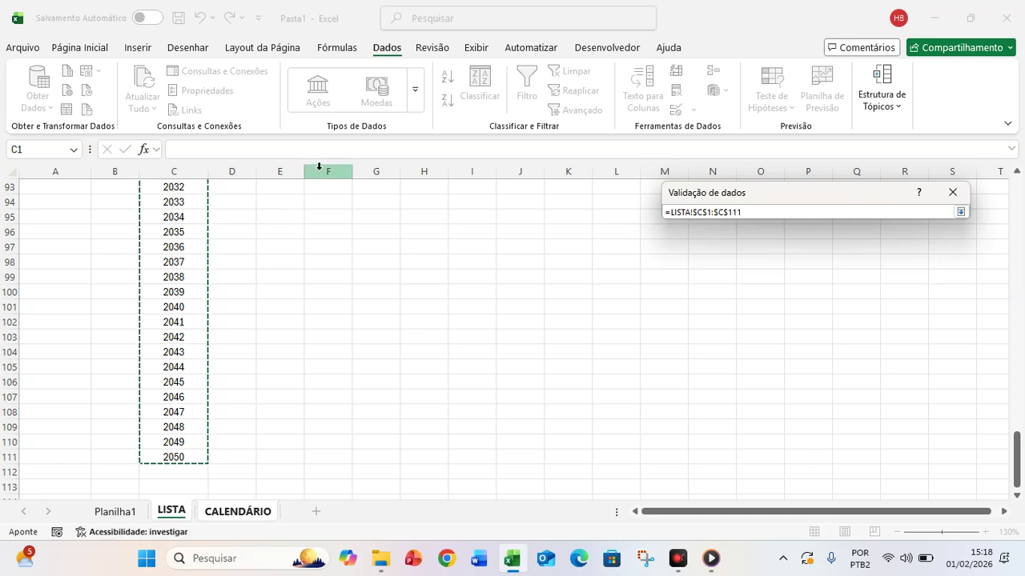
click(961, 213)
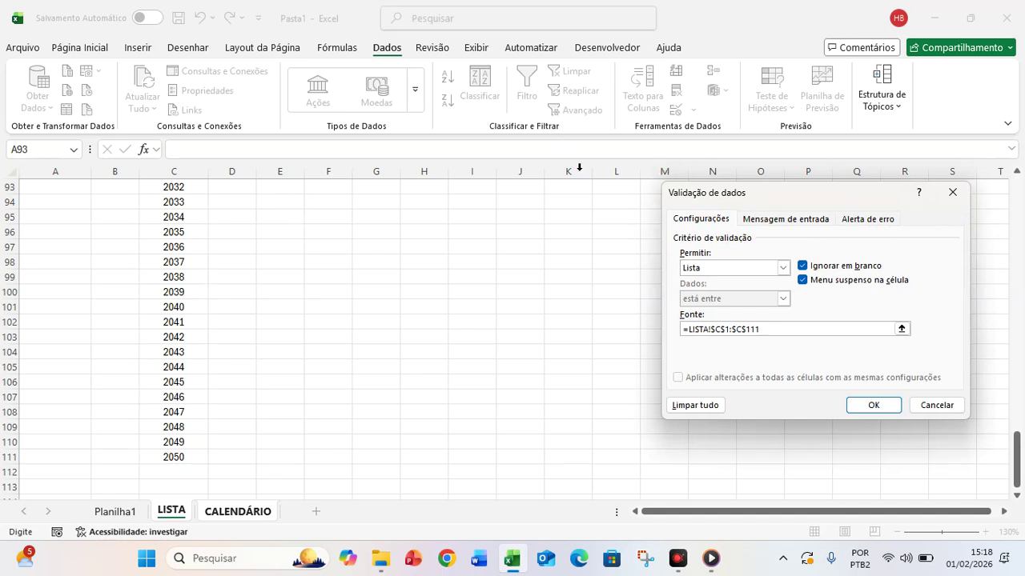
click(874, 405)
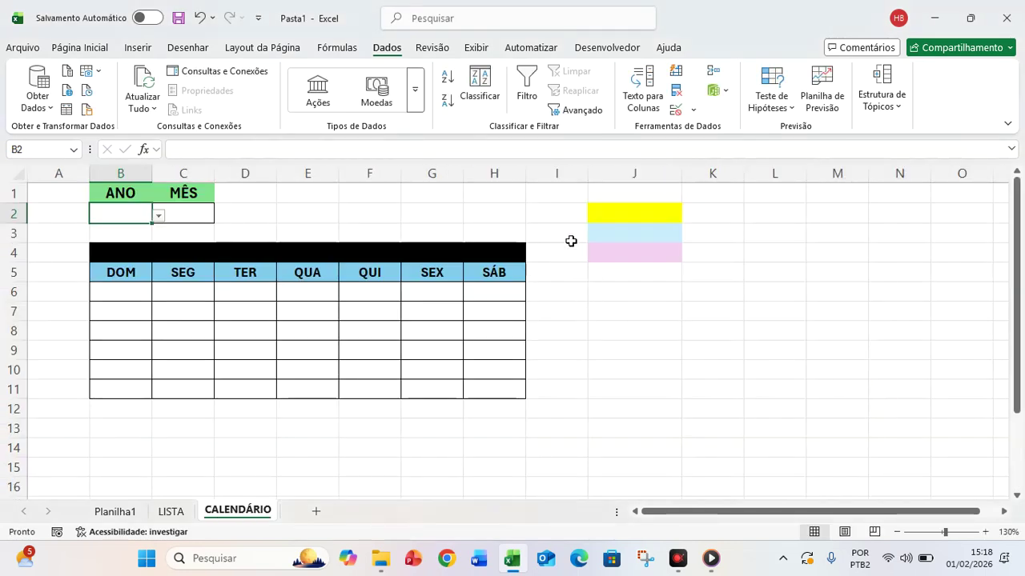
- Look through the year list in B2 down to its last entry, and close it without choosing a year
click(158, 216)
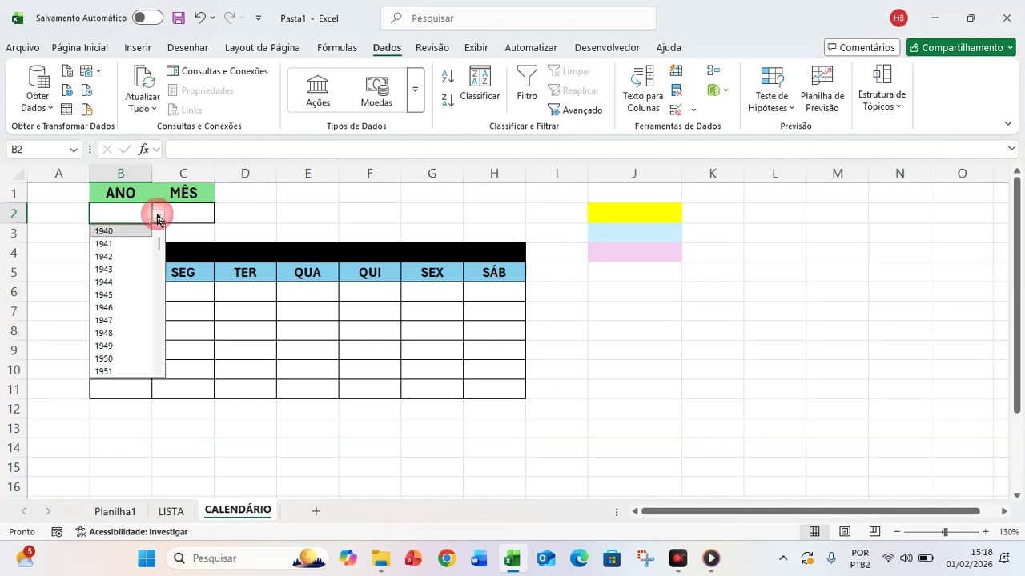
scroll(134, 239, down, 20)
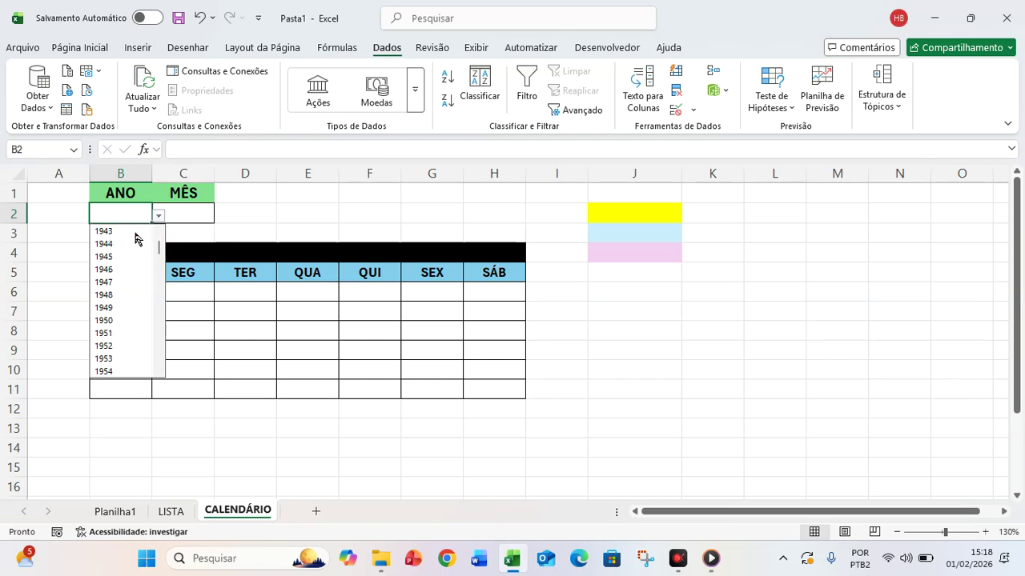
scroll(134, 243, down, 9)
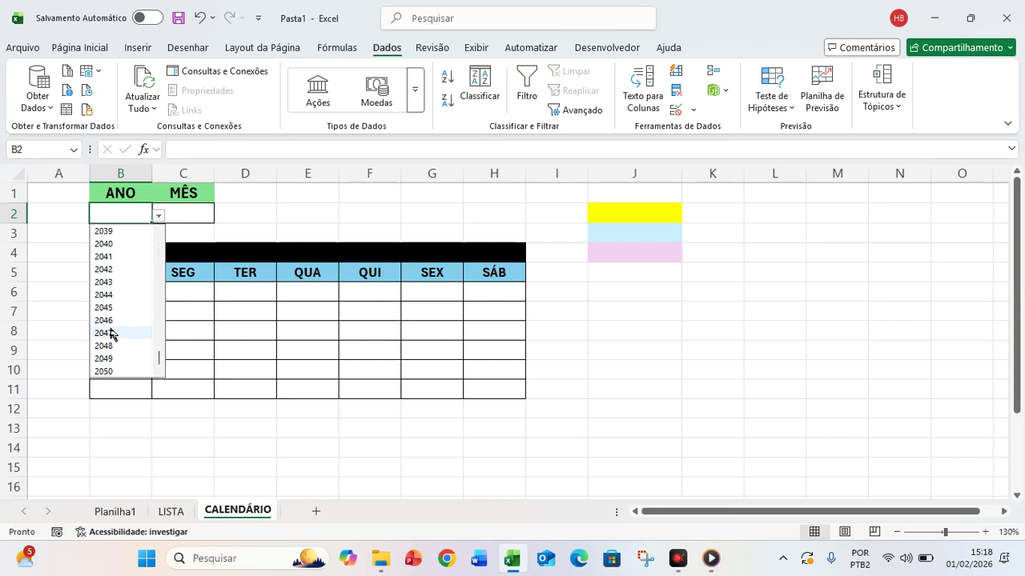
click(286, 211)
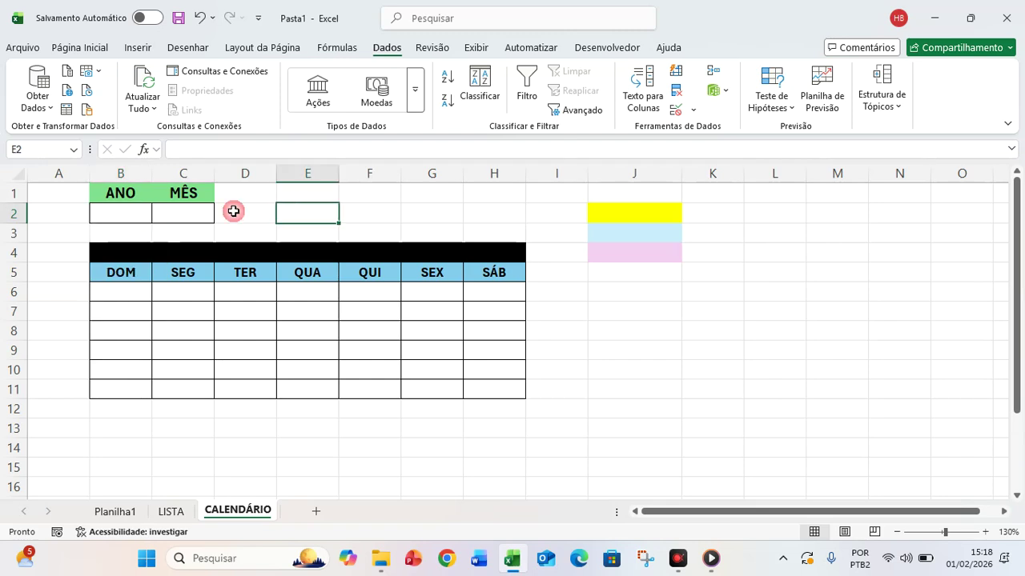
- Enter 2021 in the year cell B2
click(134, 214)
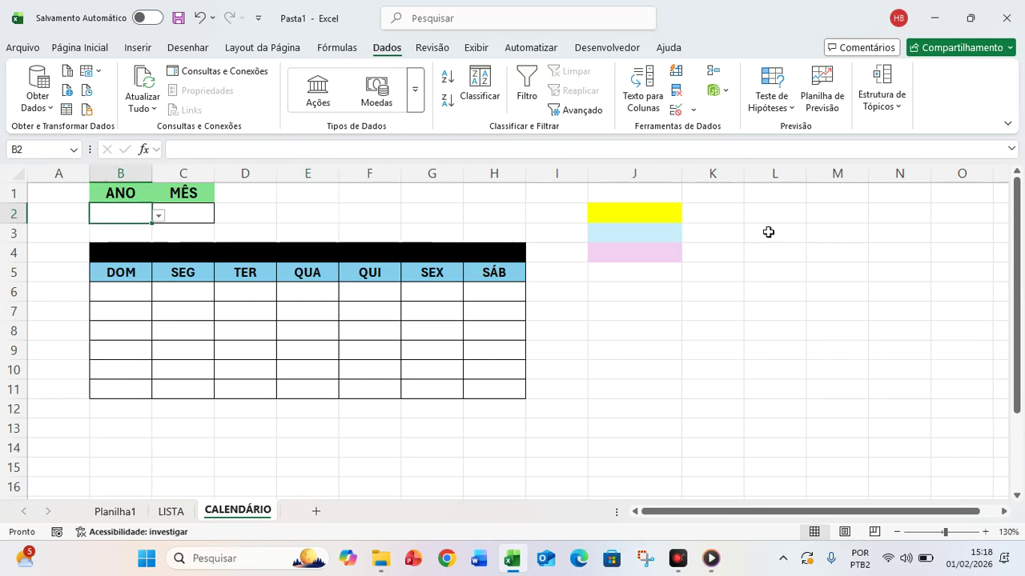
text(2021)
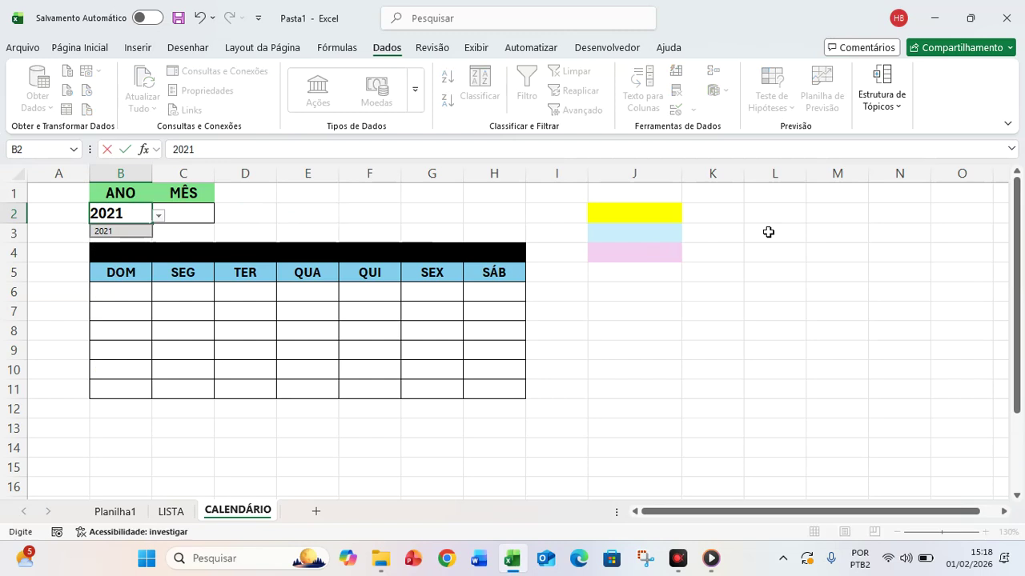
key(Return)
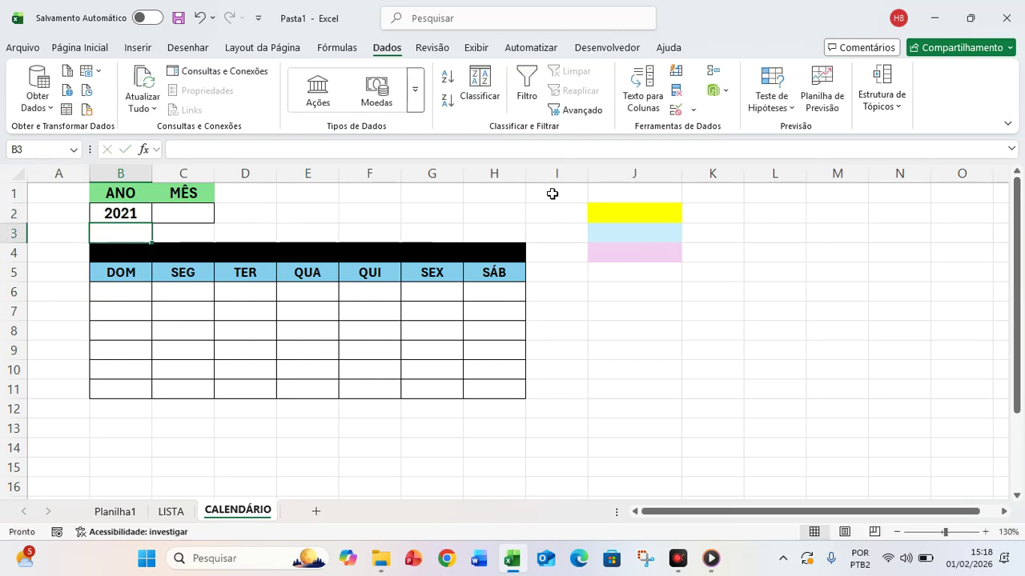
- Try to enter 2051, a year outside the list, in B2 to test the validation, and cancel the entry
click(129, 212)
text(2)
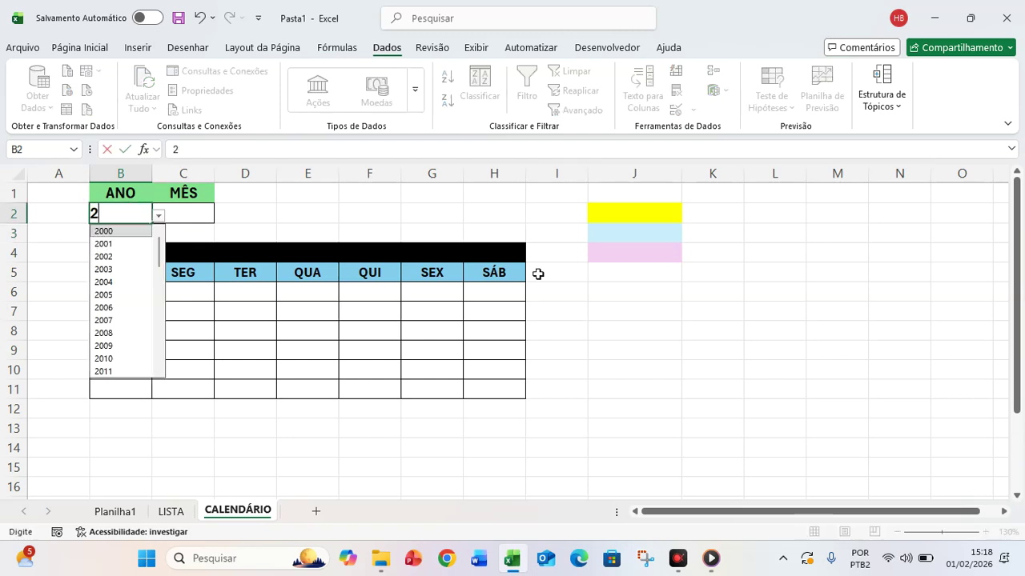
text(051)
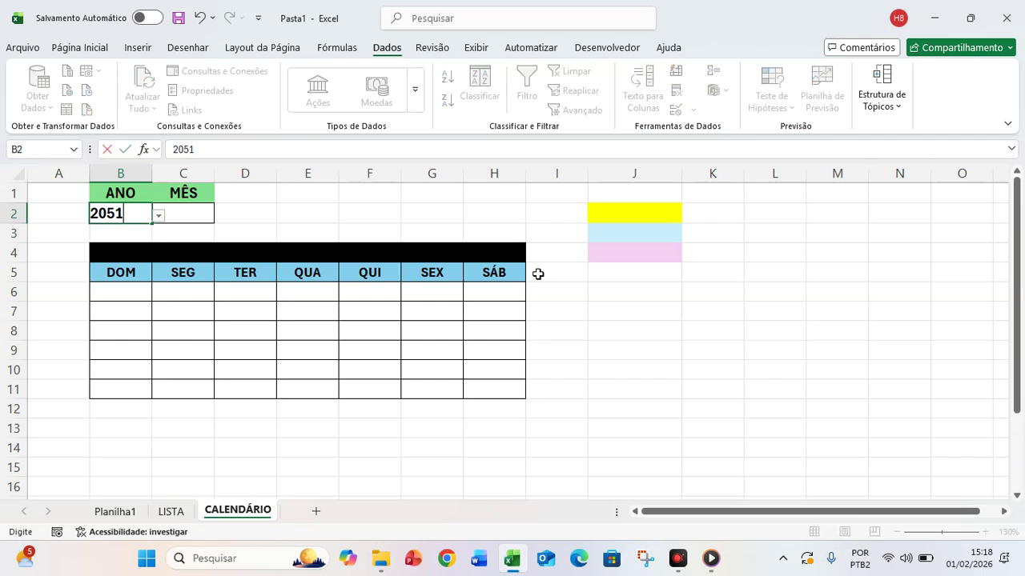
key(Return)
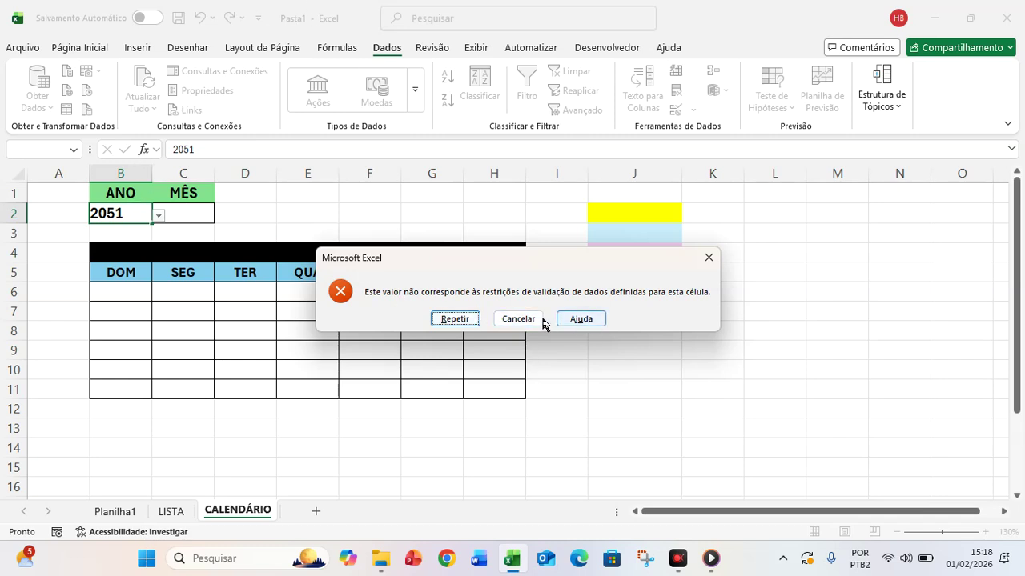
click(518, 320)
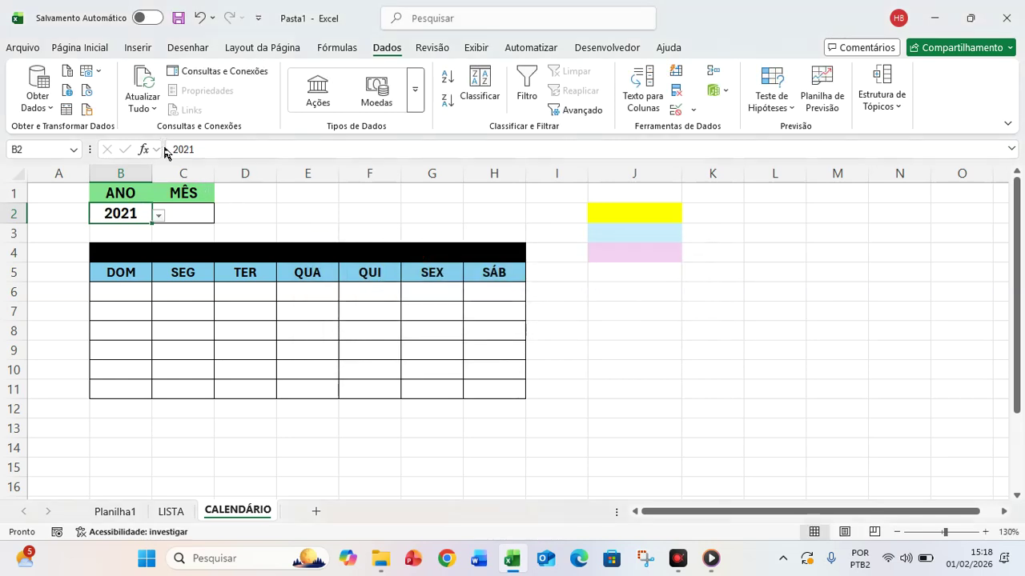
- Set the year in cell B2 to 2026
click(712, 371)
click(125, 213)
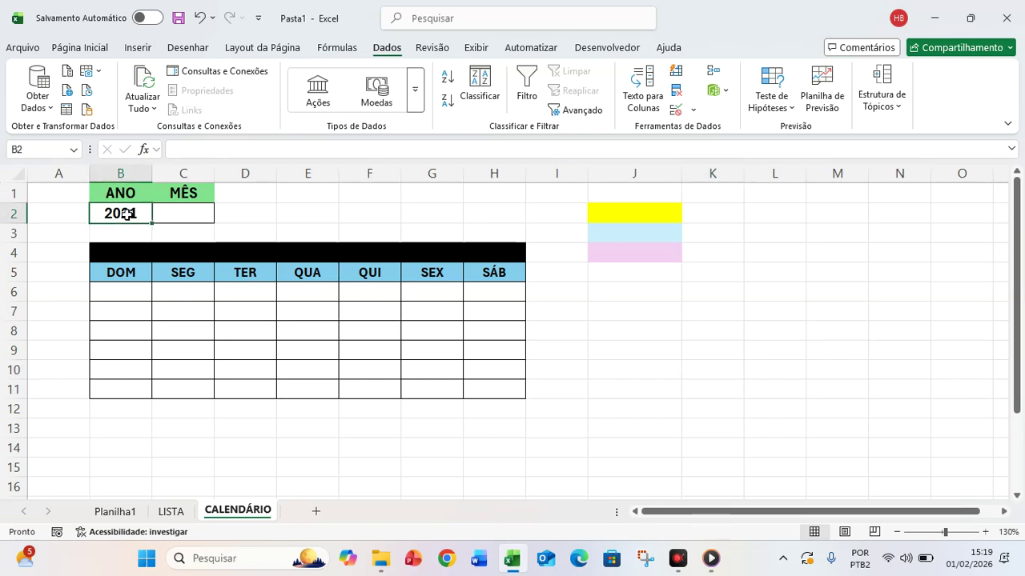
text(2026)
key(Return)
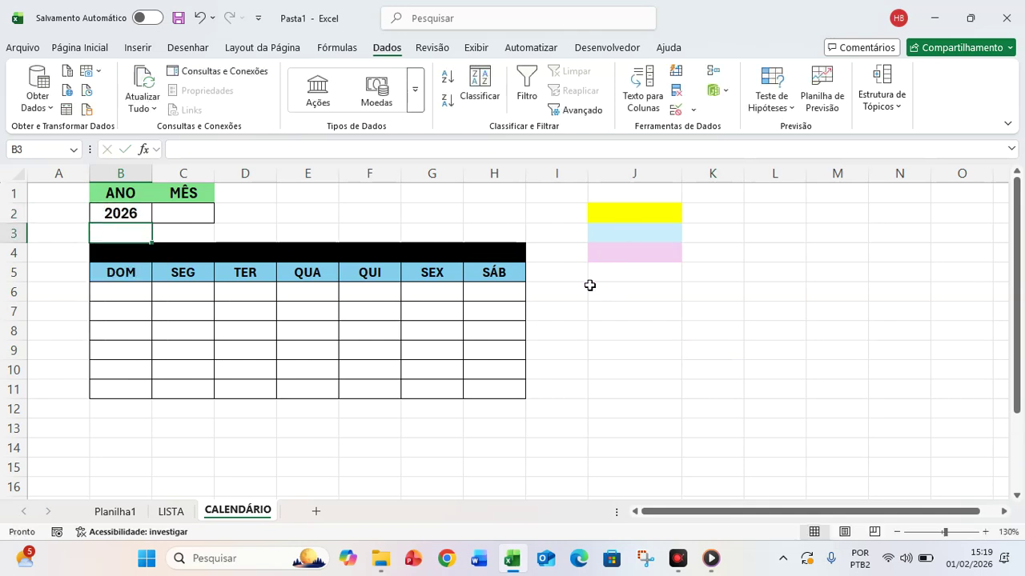
- Open data validation for the month cell C2 and set the allowed type to Lista
click(193, 215)
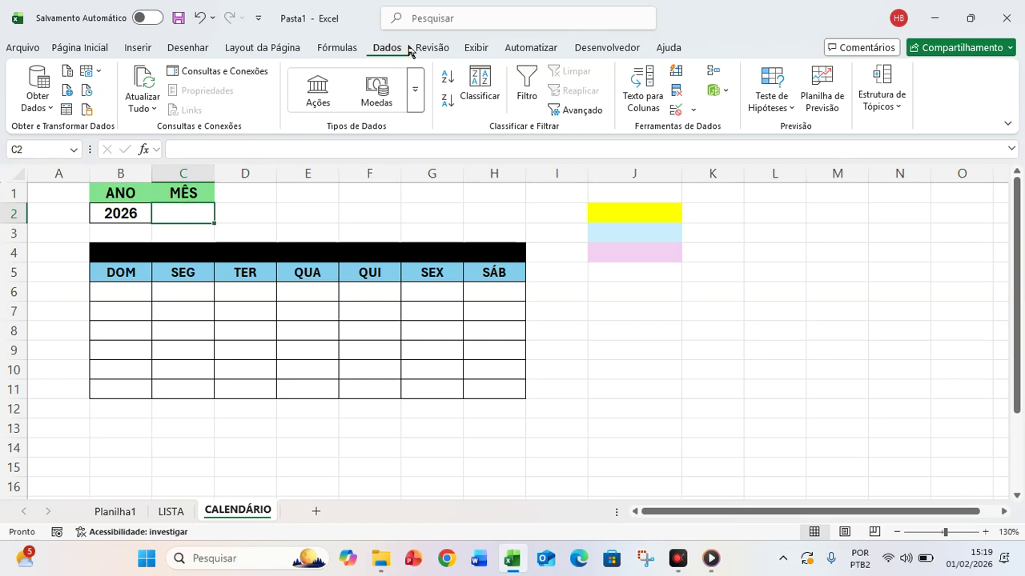
click(693, 111)
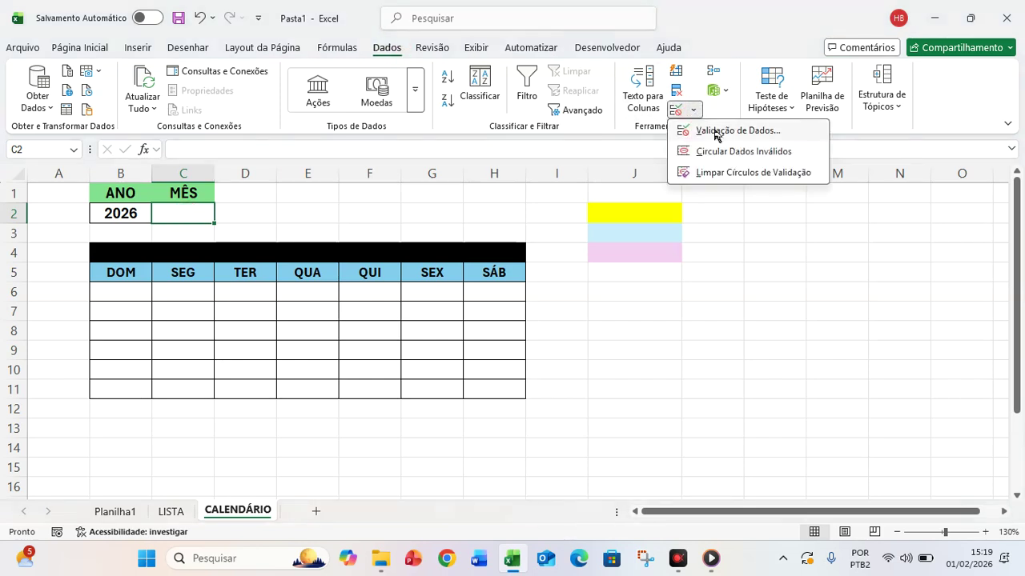
click(722, 133)
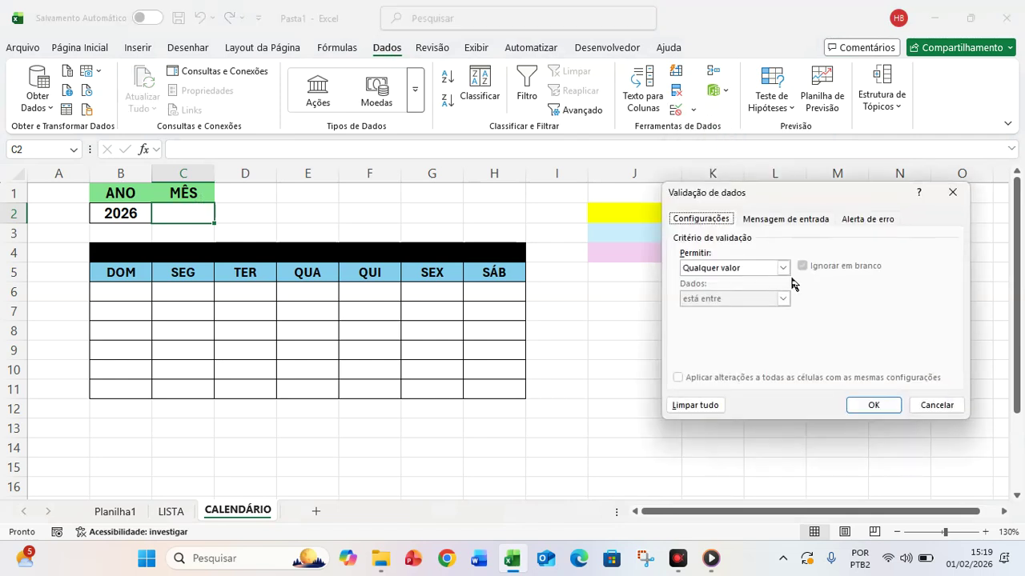
click(783, 268)
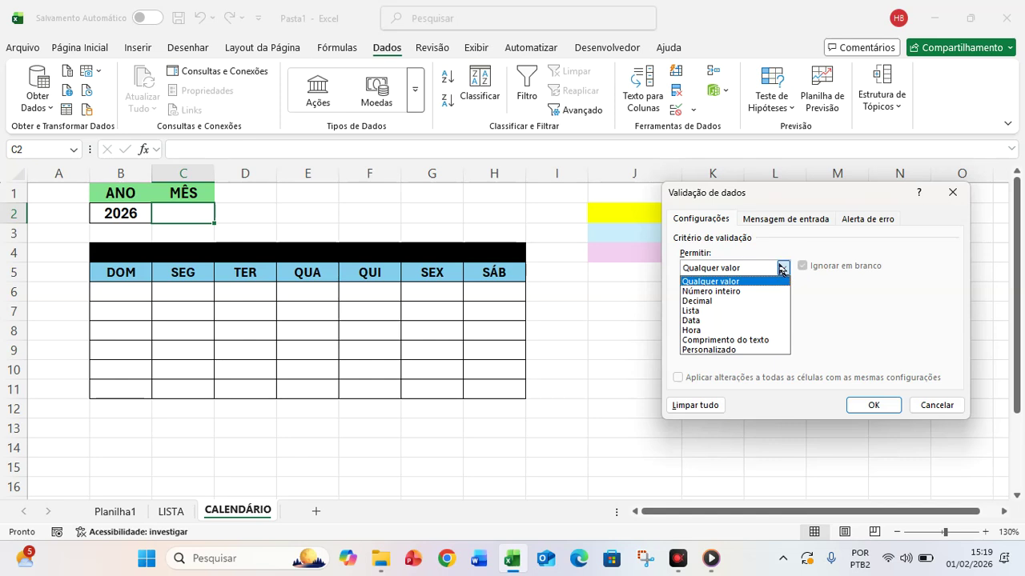
click(704, 311)
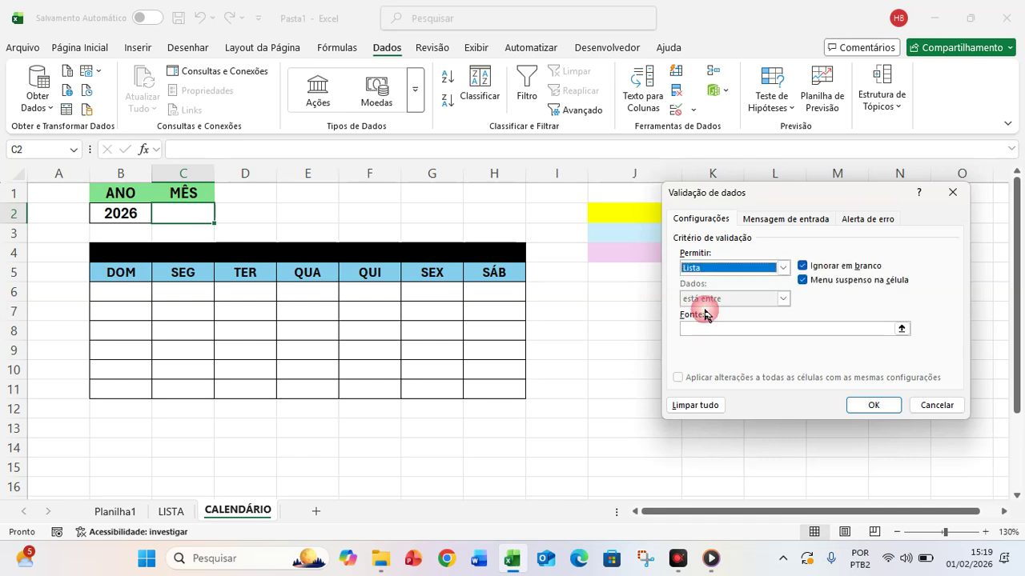
click(708, 329)
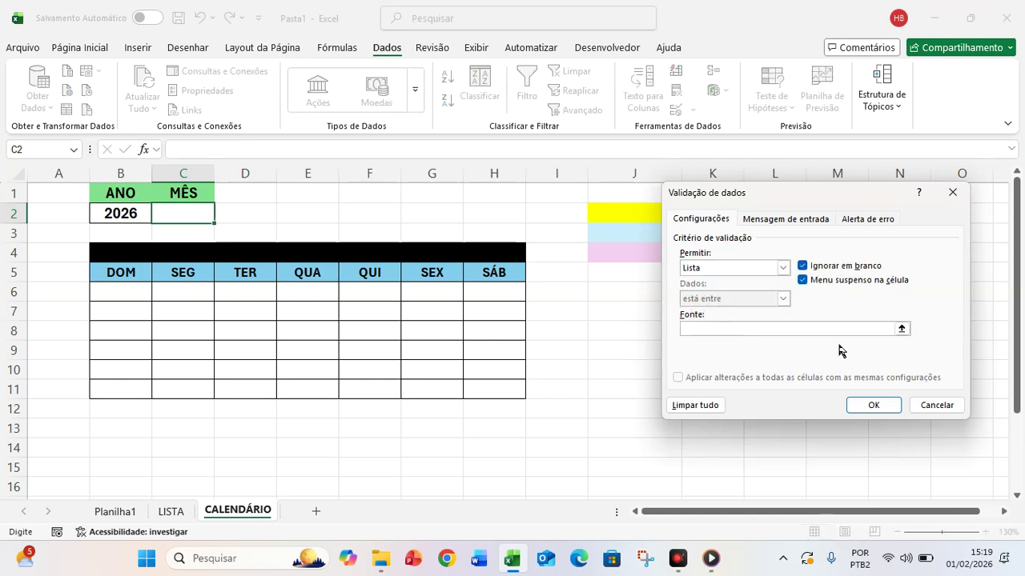
- Use the month names in LISTA!$A$1:$A$12 as the list source for C2 and apply the validation
click(902, 329)
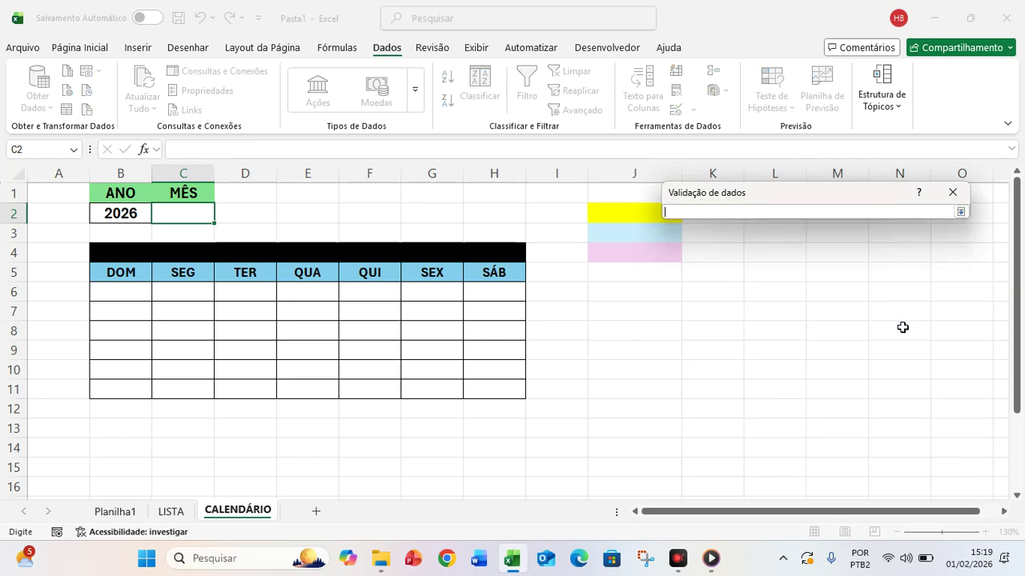
click(170, 513)
scroll(257, 333, up, 20)
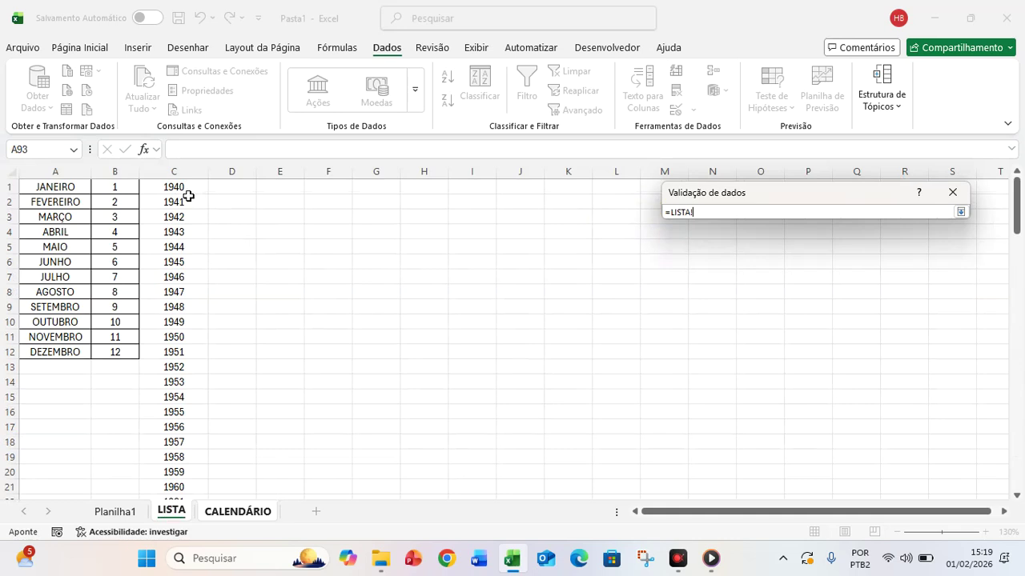
drag(56, 187, 59, 356)
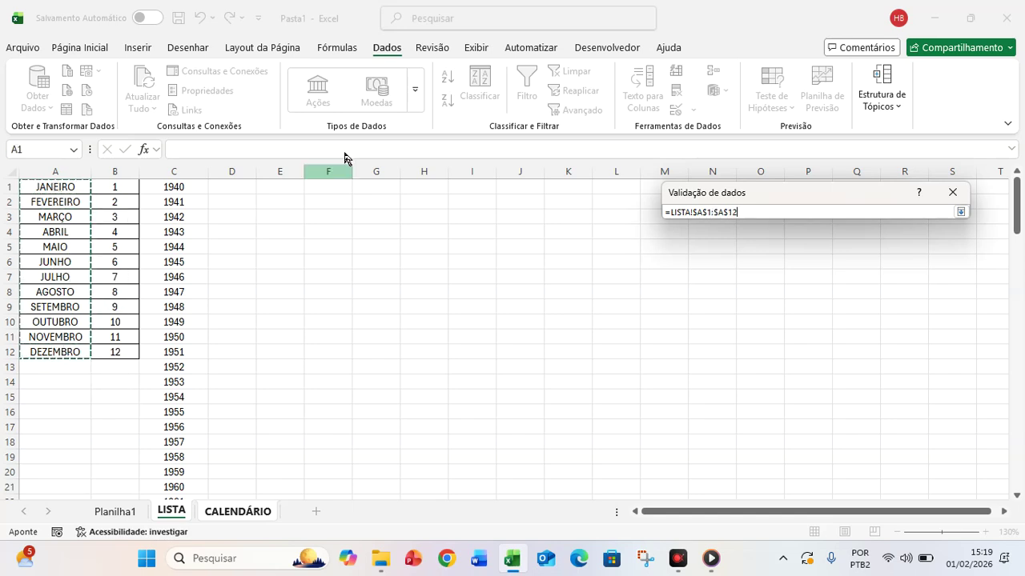
click(961, 212)
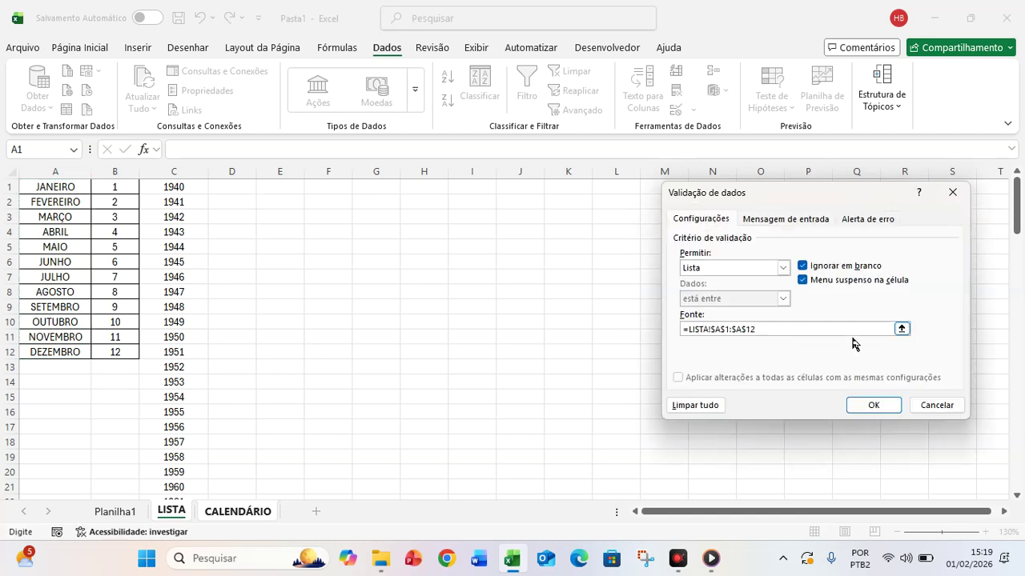
click(872, 405)
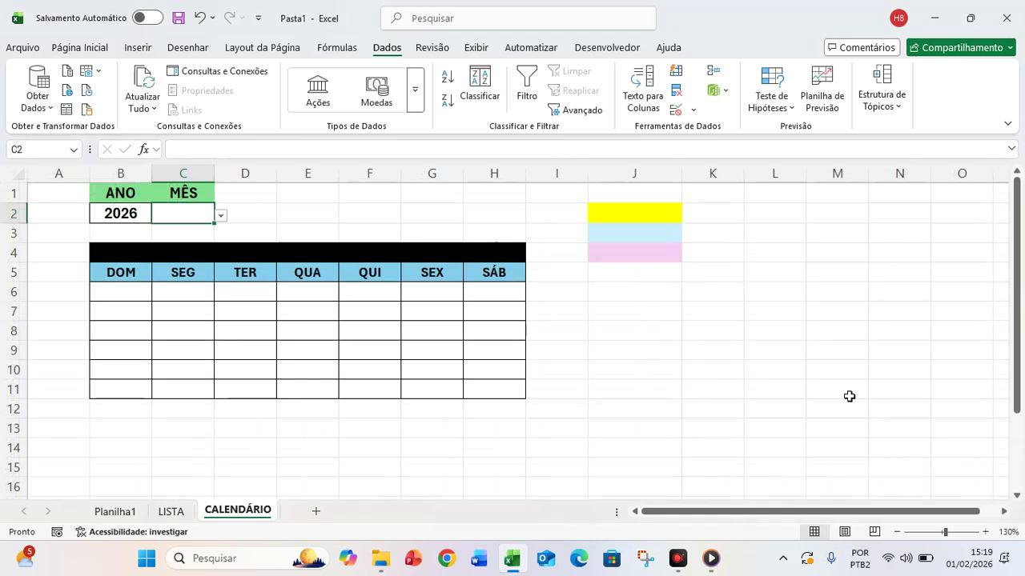
- Test the month list in C2 by choosing JANEIRO and ABRIL, and leave it set to JANEIRO
click(222, 217)
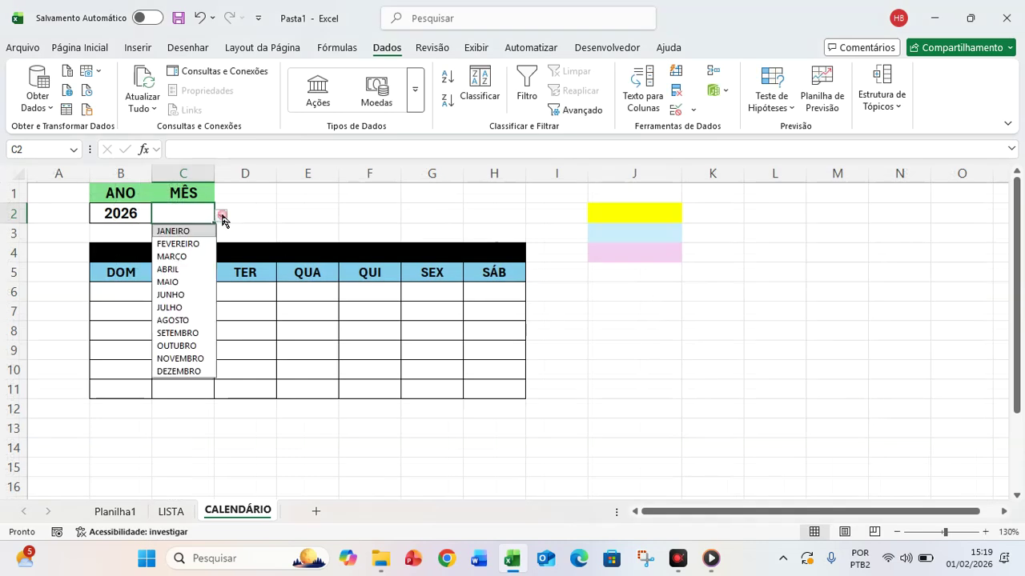
click(173, 231)
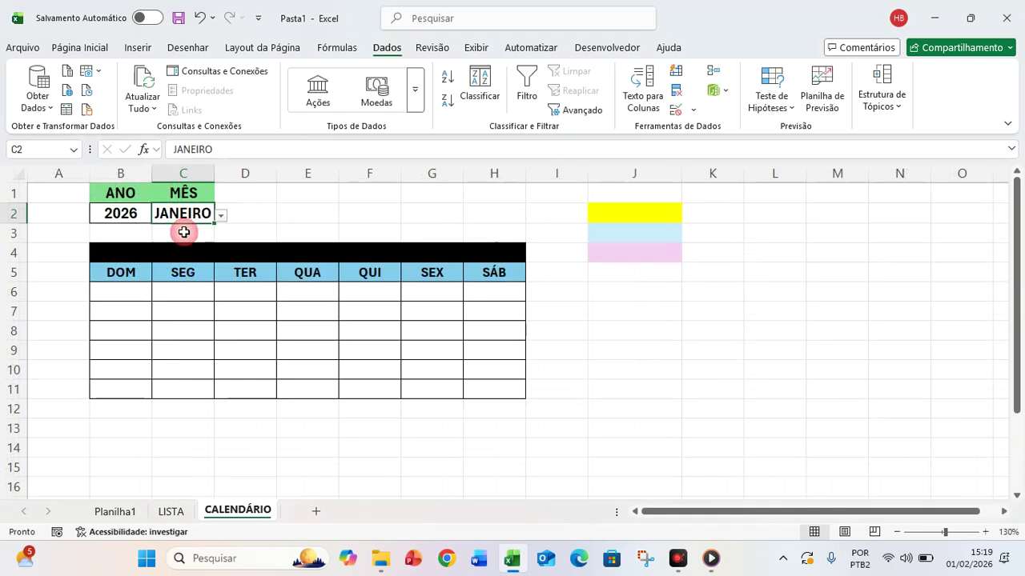
click(221, 218)
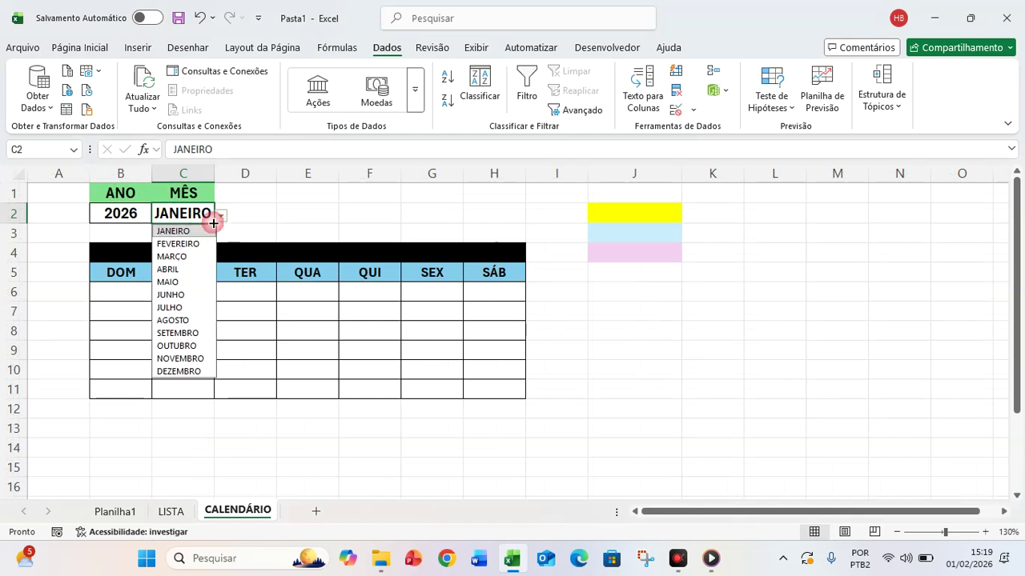
click(171, 269)
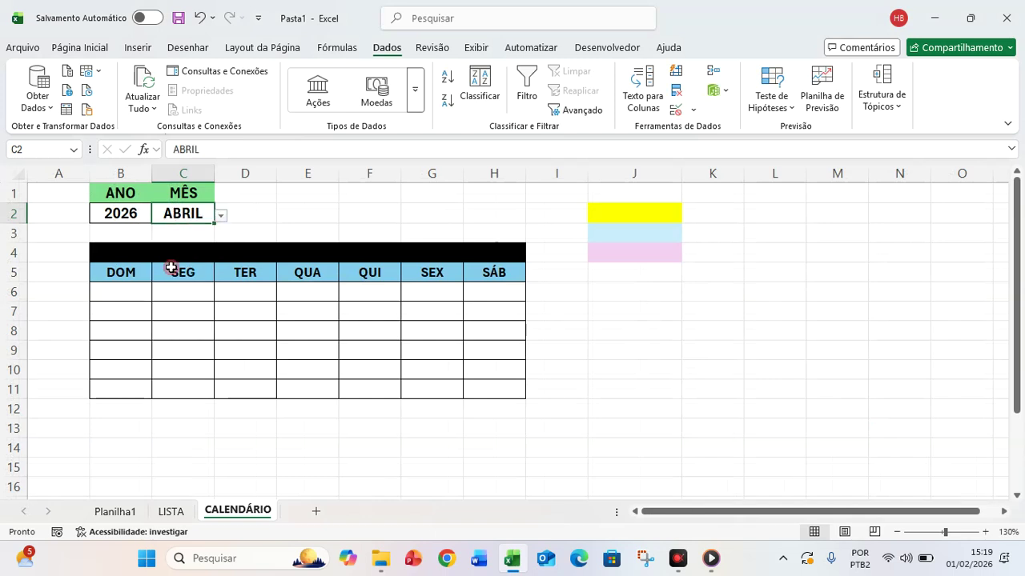
click(222, 216)
click(181, 232)
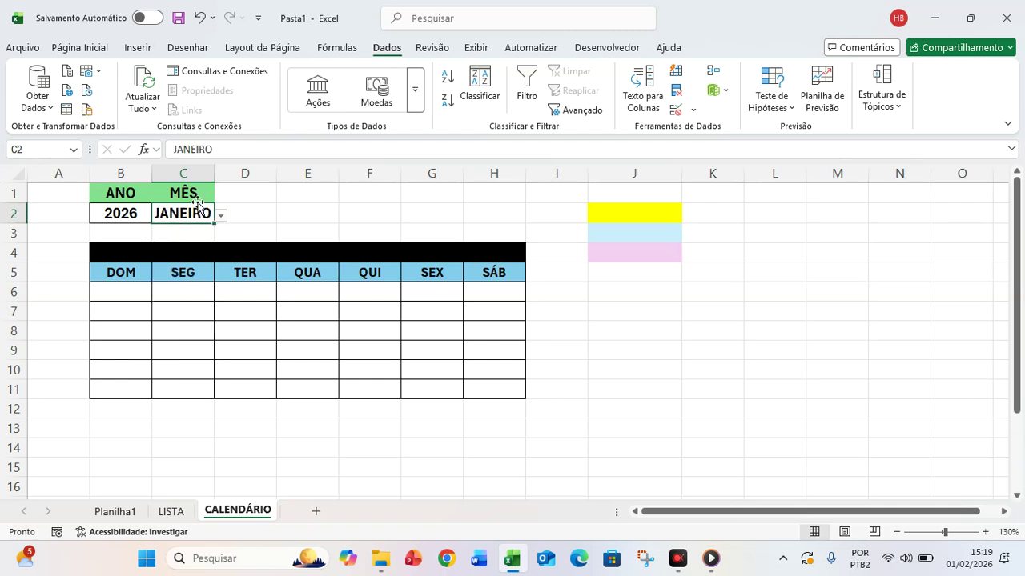
click(816, 334)
- Merge and center cells C2:D2 to widen the month cell
click(184, 214)
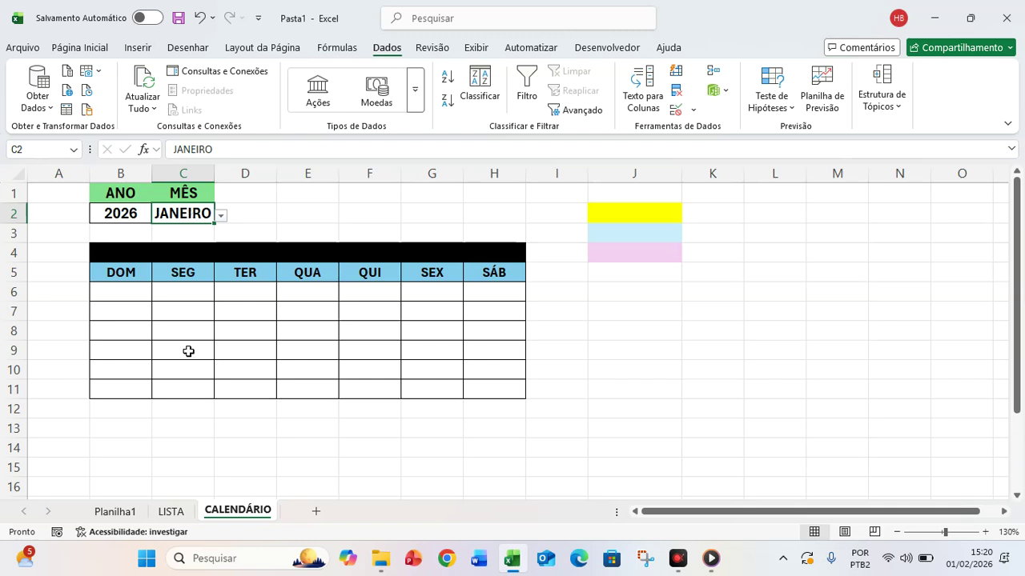
drag(194, 213, 242, 213)
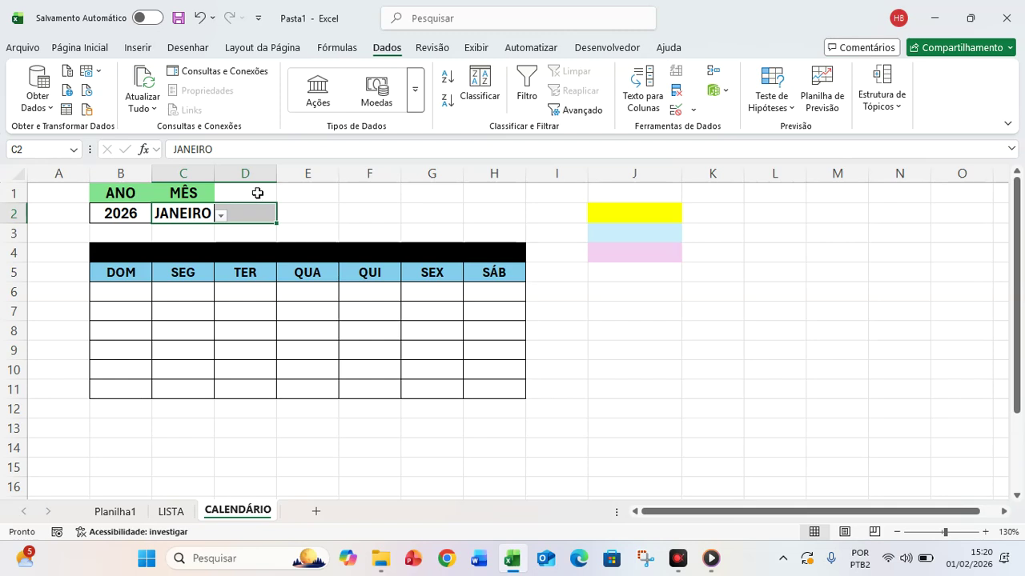
click(73, 51)
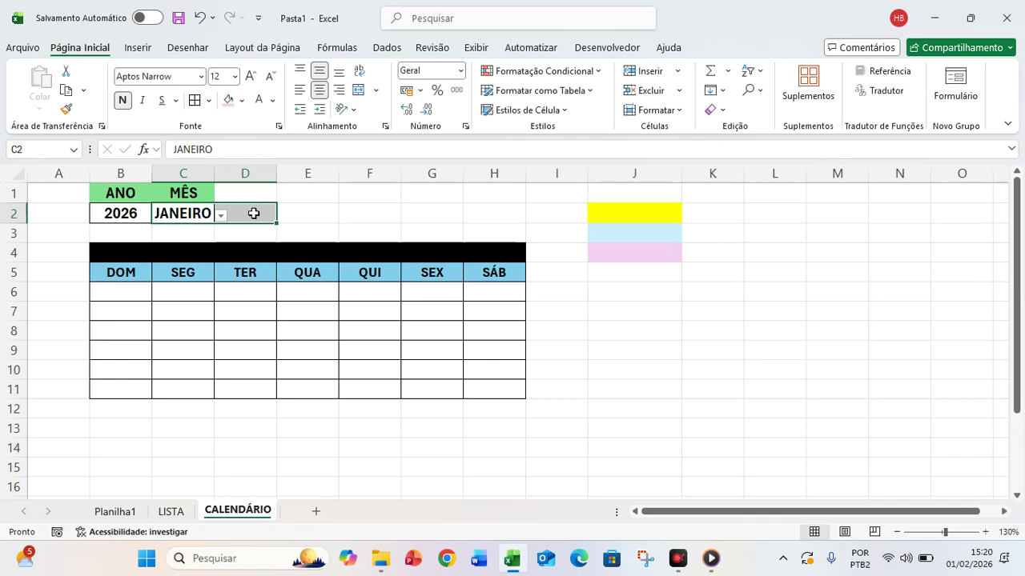
click(357, 90)
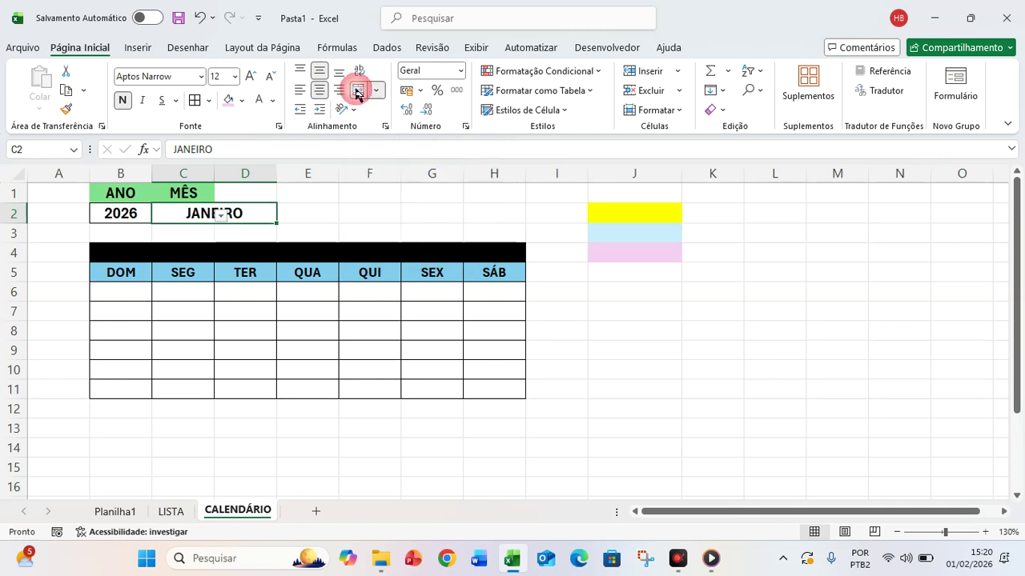
click(350, 199)
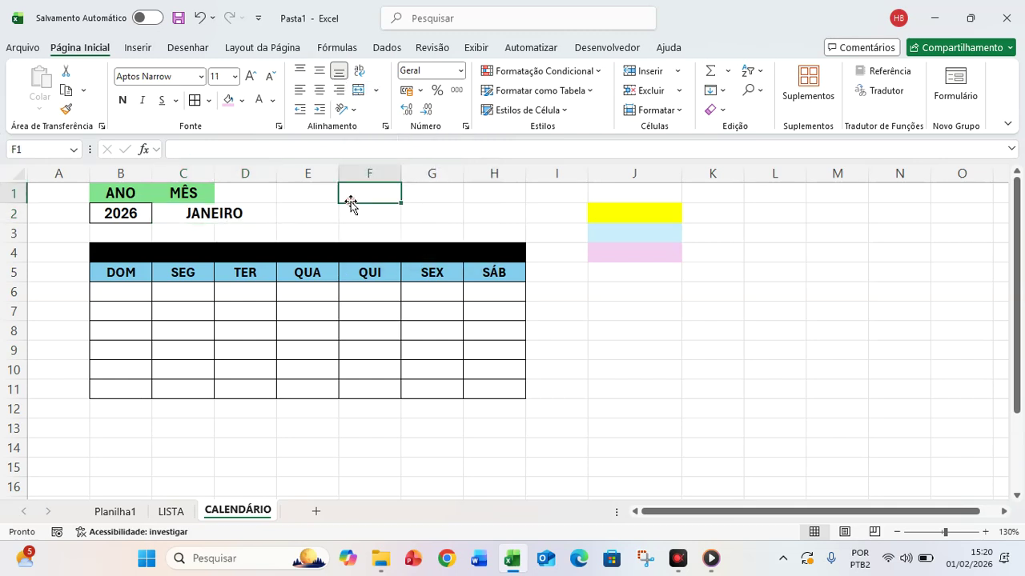
- Check the drop-down list of the merged month cell C2 without choosing another month
click(218, 210)
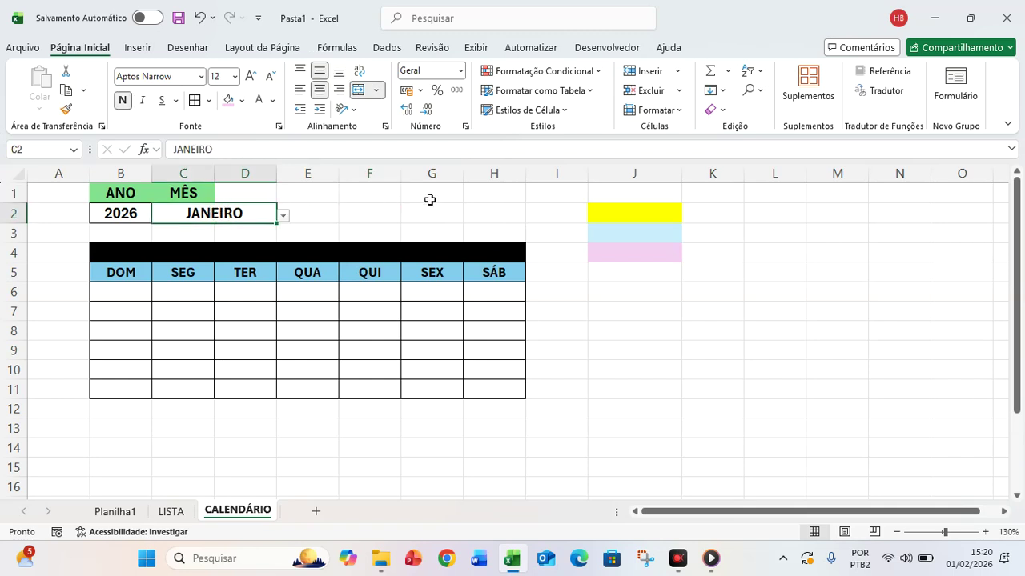
click(284, 216)
click(284, 216)
click(352, 208)
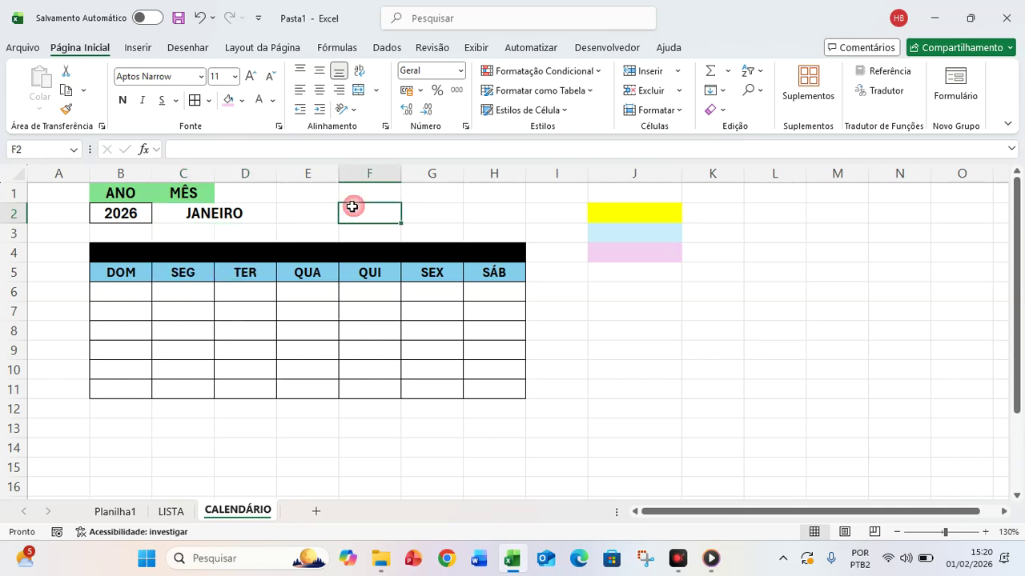
click(183, 213)
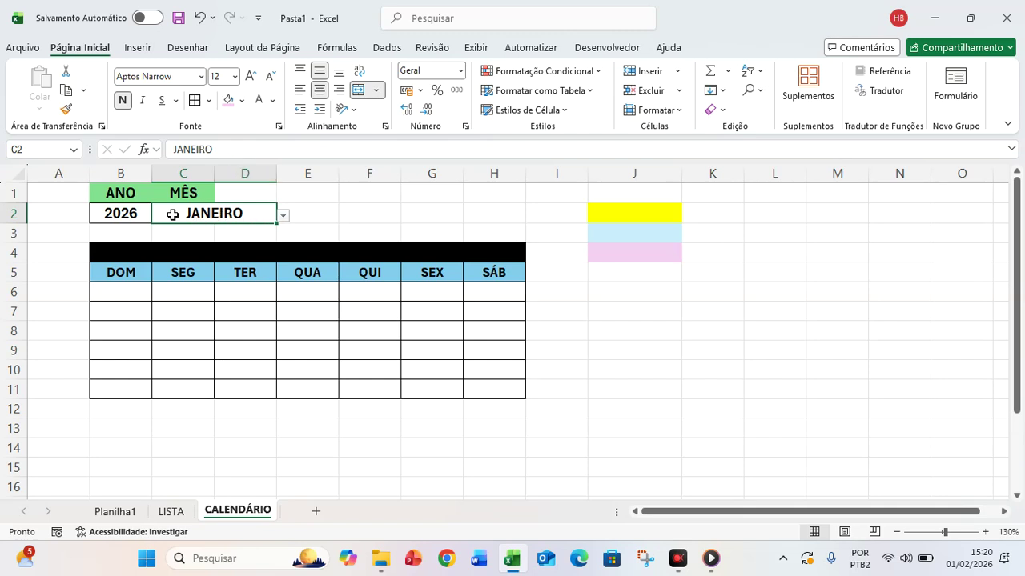
click(410, 207)
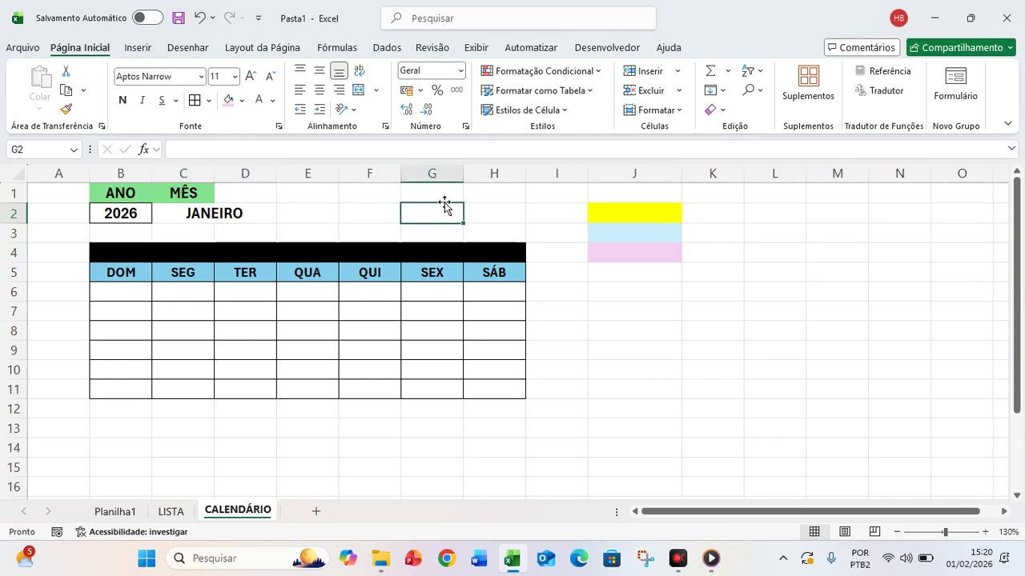
click(179, 207)
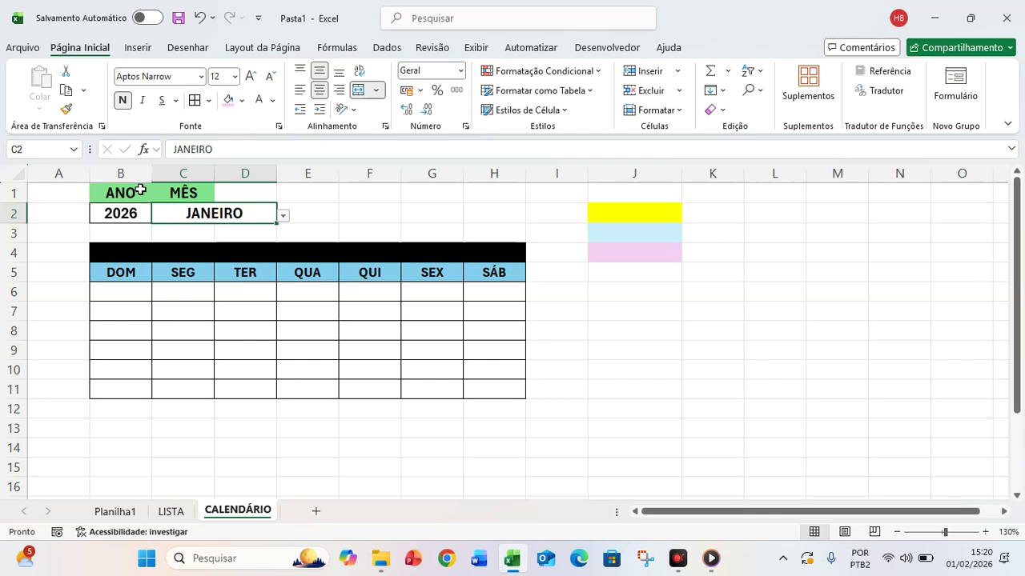
- Merge and center the MÊS heading across C1:D1
click(140, 190)
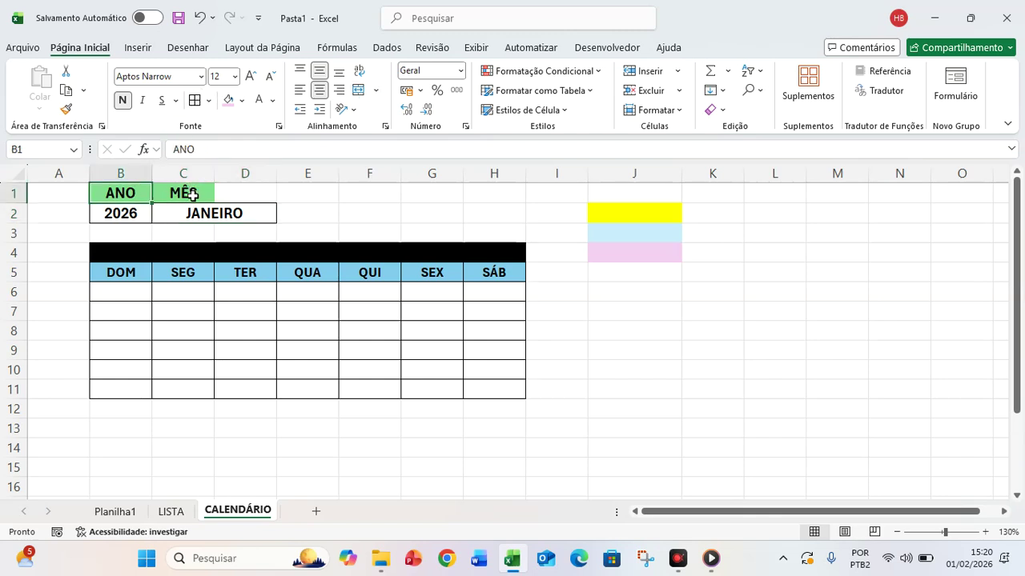
drag(192, 196, 235, 192)
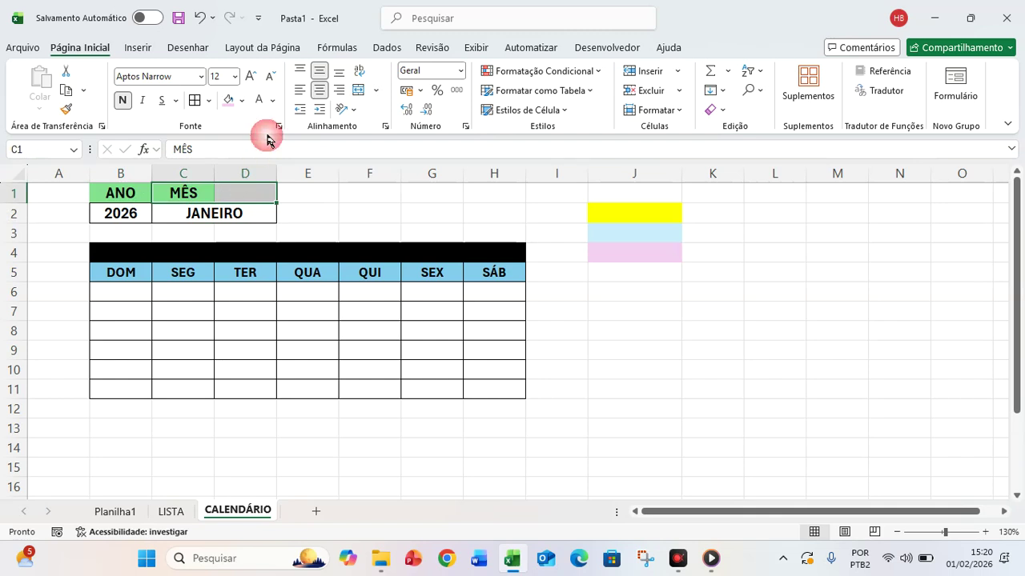
click(359, 92)
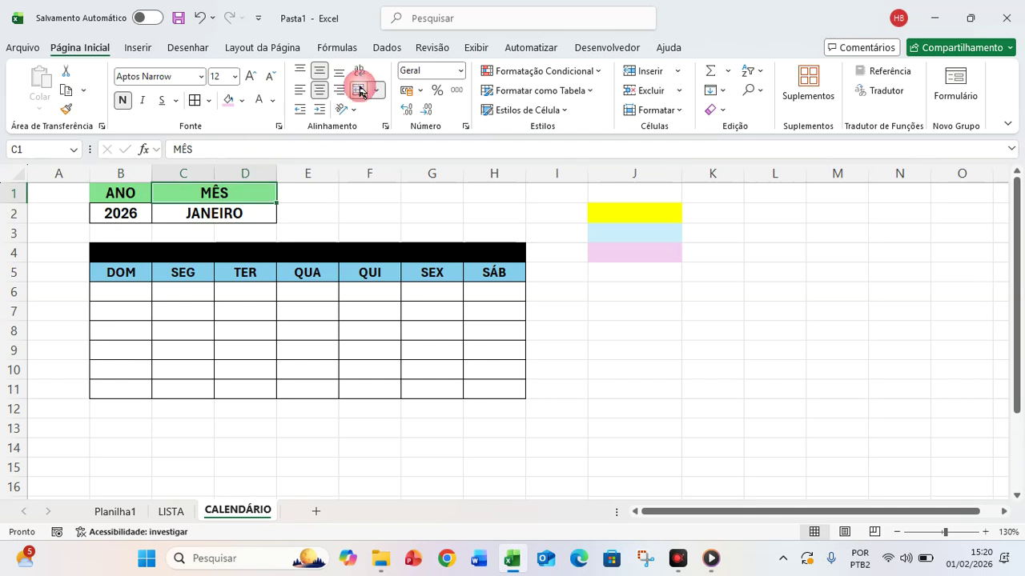
click(778, 338)
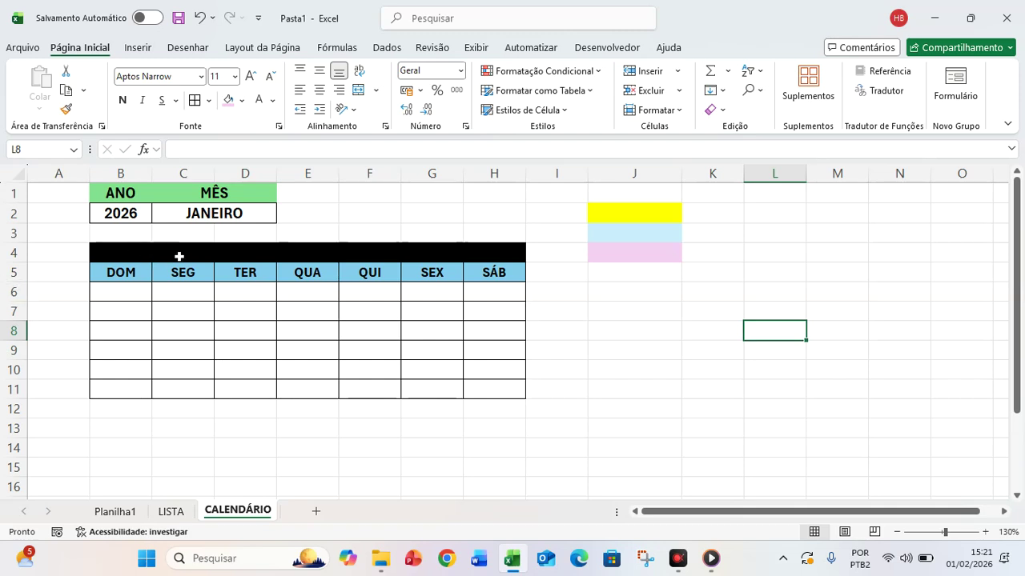
- Set the font color of the black title bar in B4 to white and turn off its bold formatting
click(118, 214)
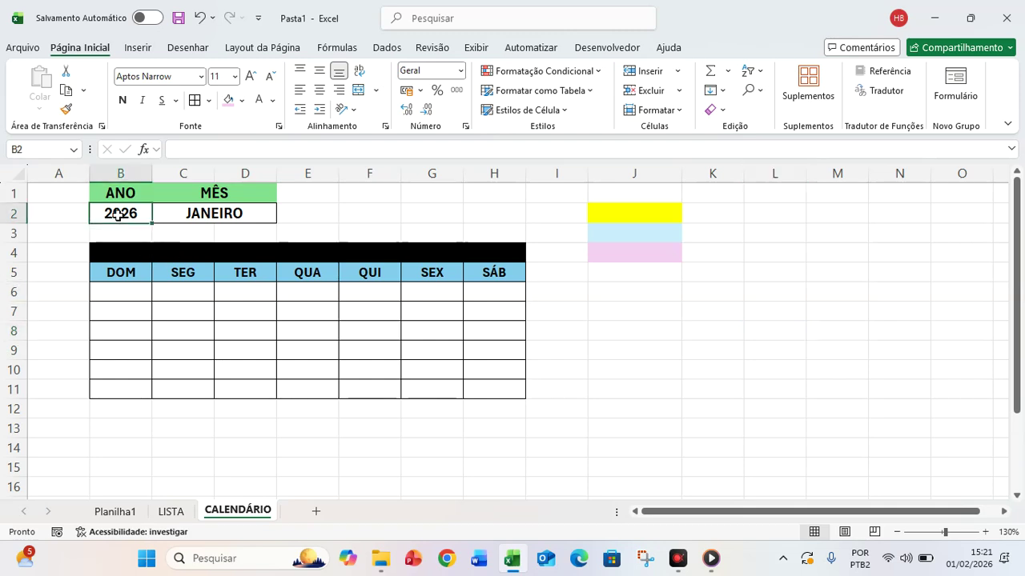
click(228, 213)
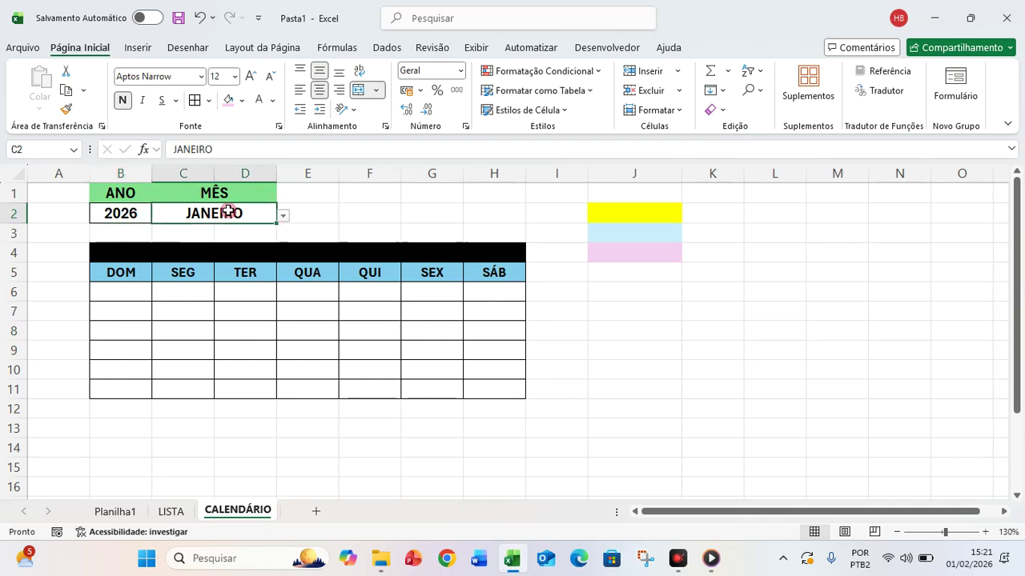
click(164, 252)
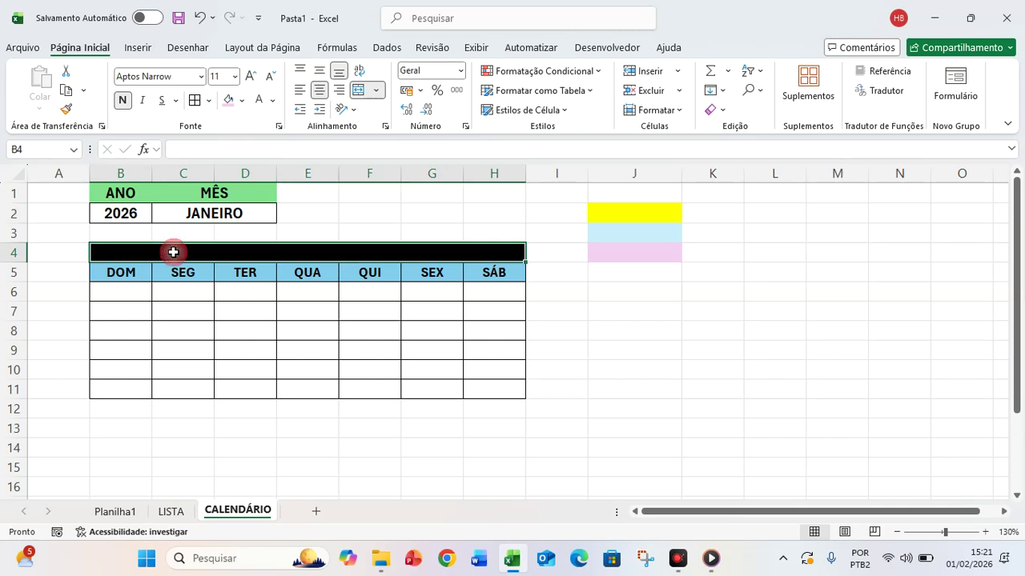
click(288, 253)
click(258, 102)
click(273, 103)
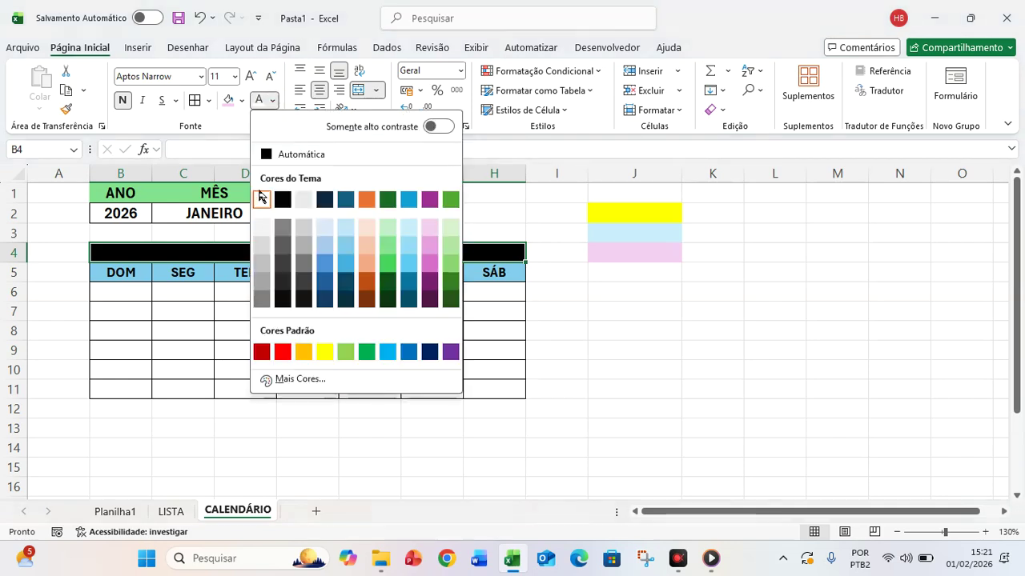
click(262, 200)
click(121, 100)
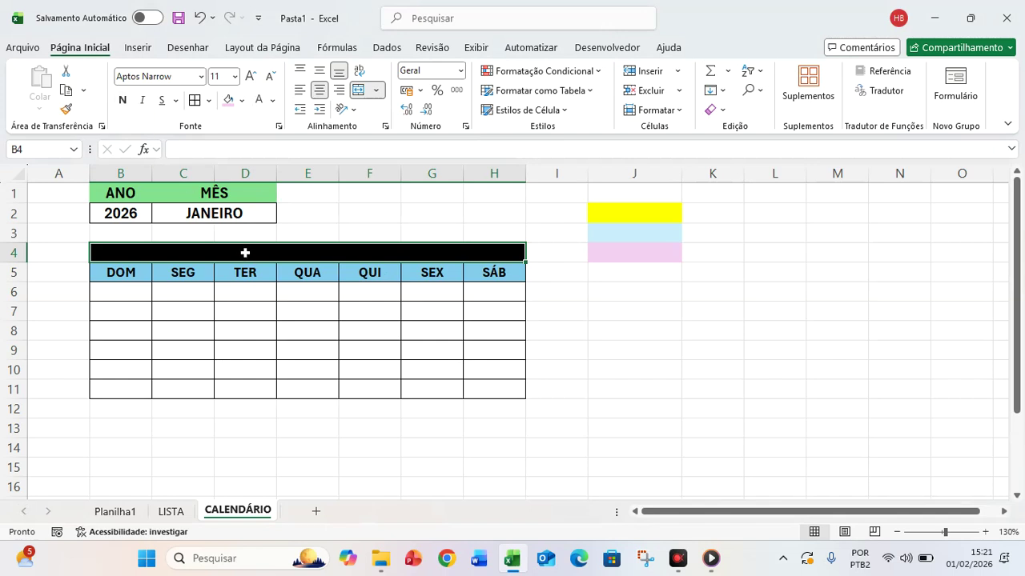
- Enter the formula ="CALENDÁRIO "&B2&" | "&C2 in the black title bar B4
click(686, 344)
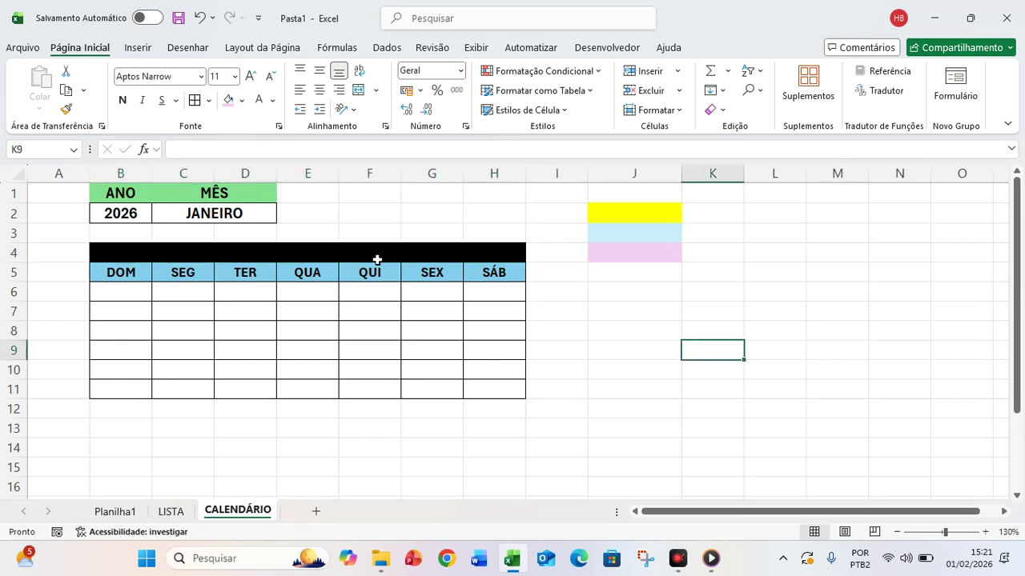
click(349, 255)
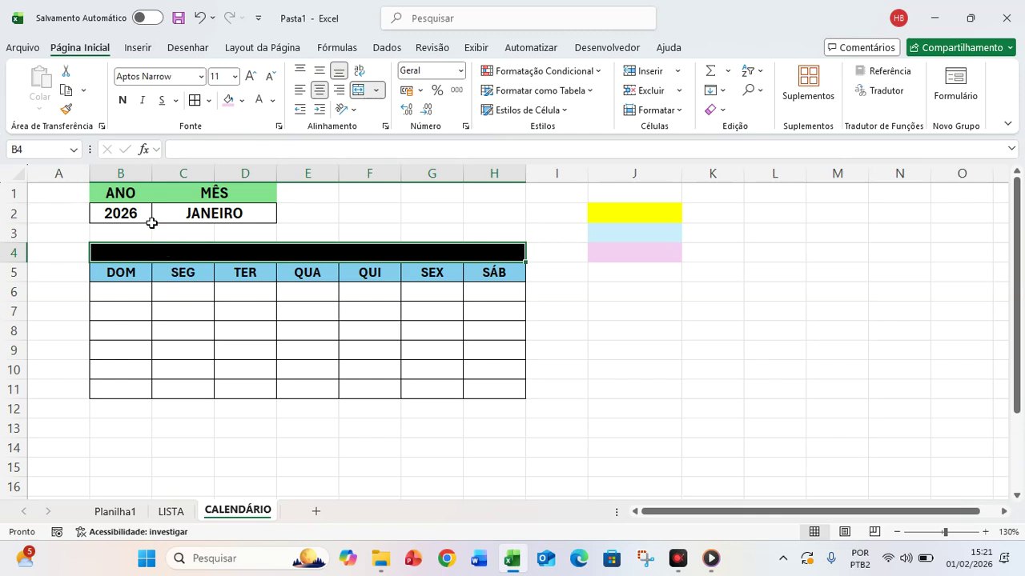
text(=)
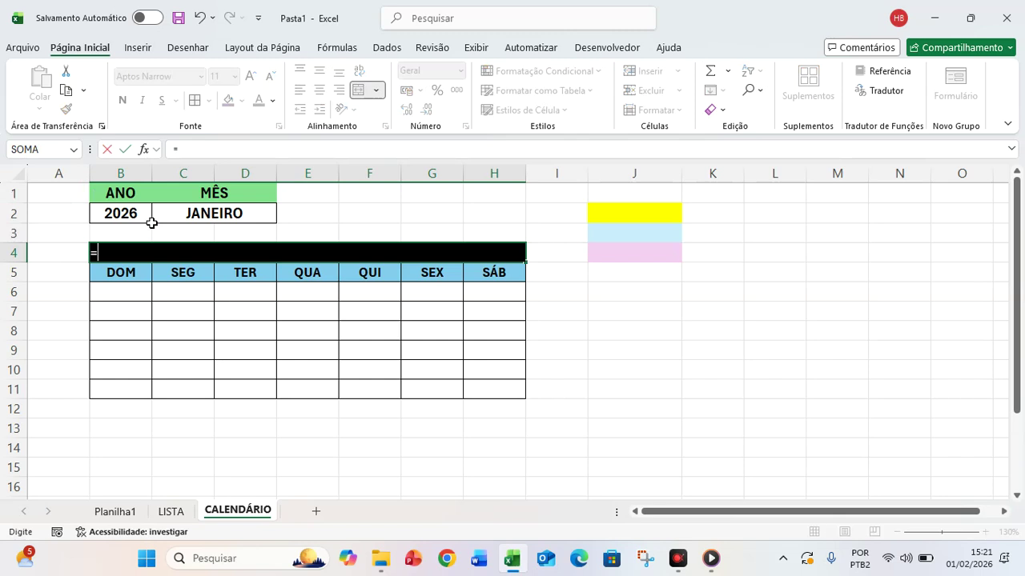
key(Caps_Lock)
text(")
key(Caps_Lock)
text(CAL)
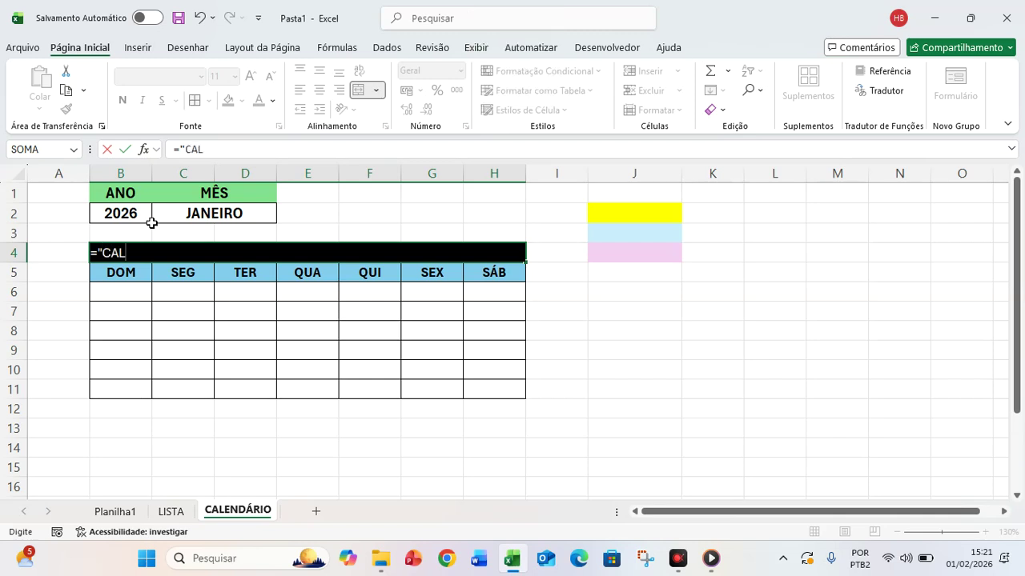
text(ENDÁRIO "&)
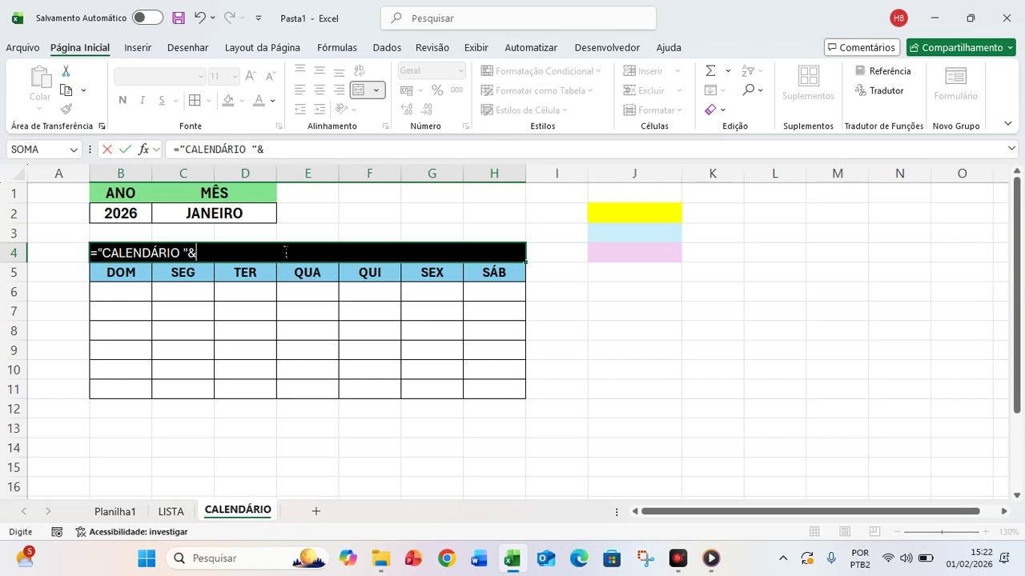
click(128, 213)
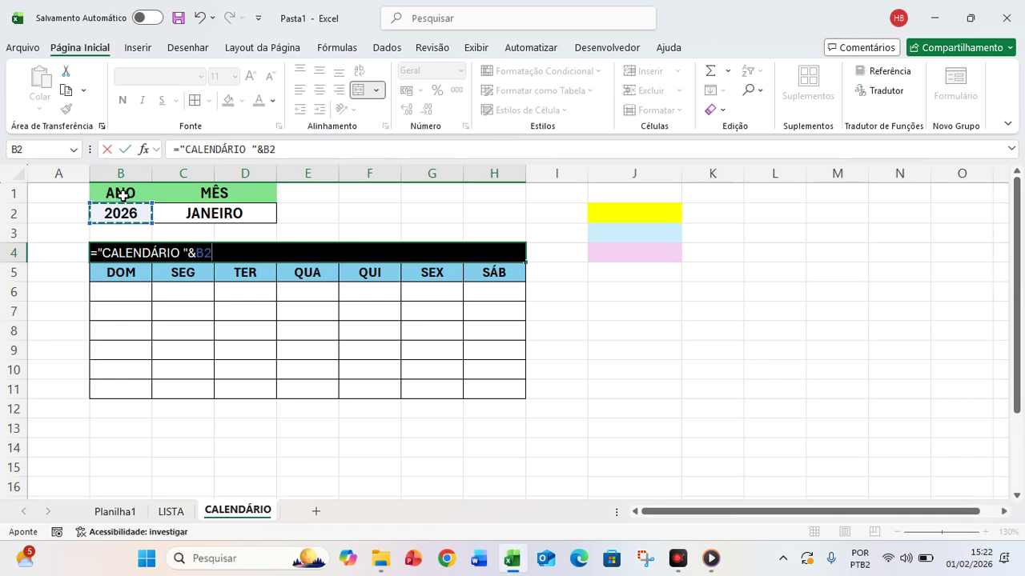
text(&" | "&)
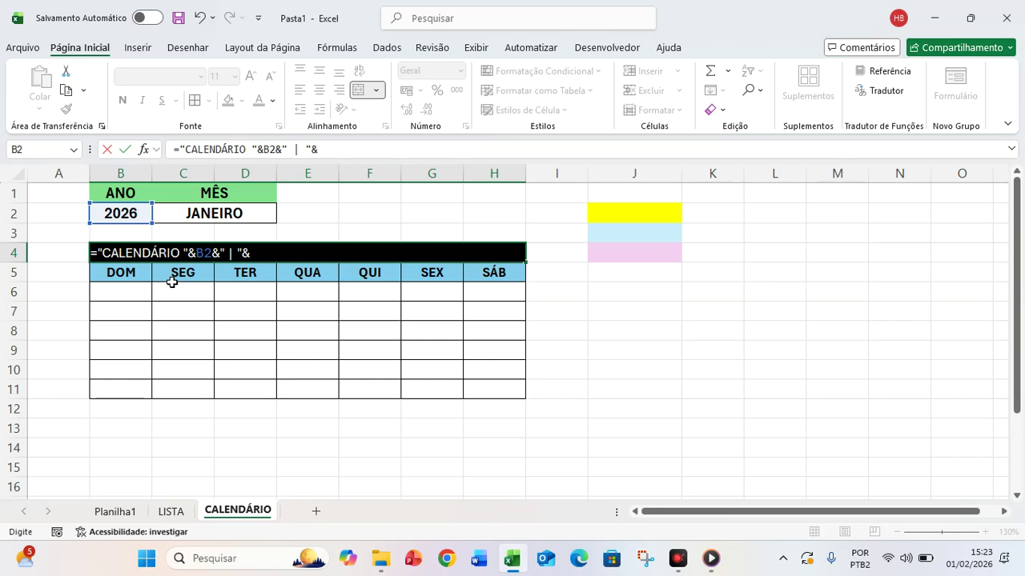
click(218, 217)
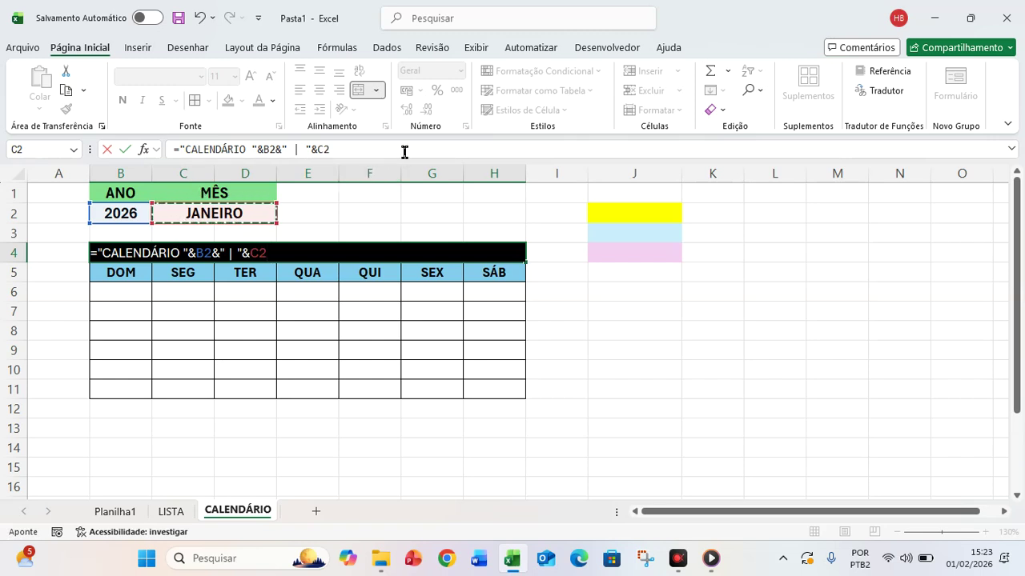
key(Return)
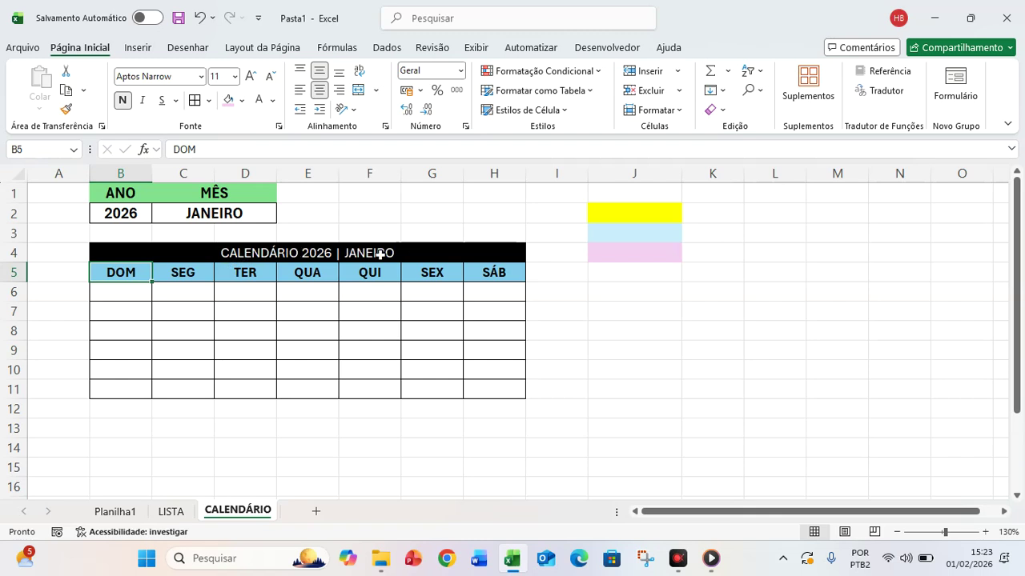
- Make the calendar title in B4 bold
click(296, 252)
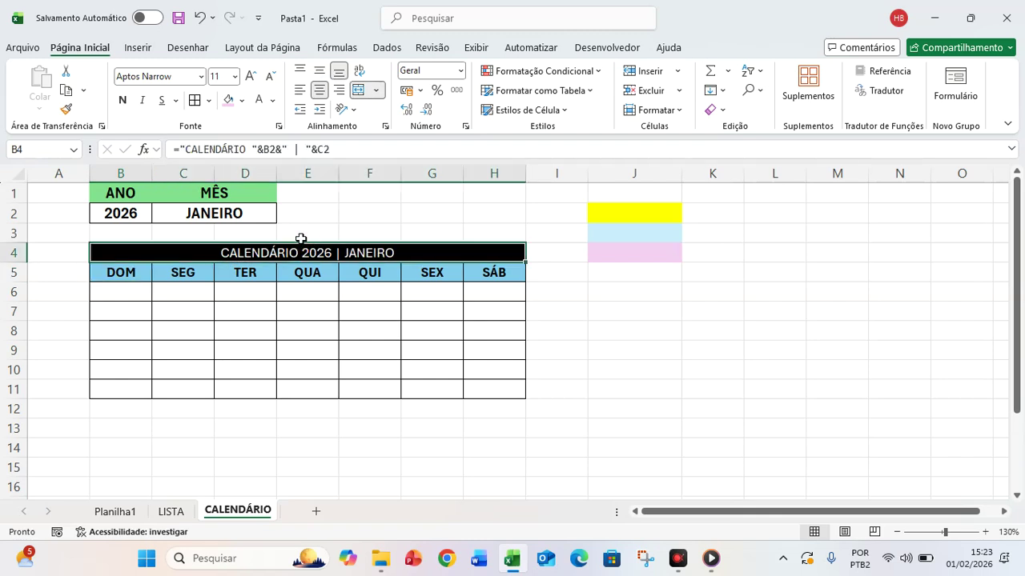
click(122, 100)
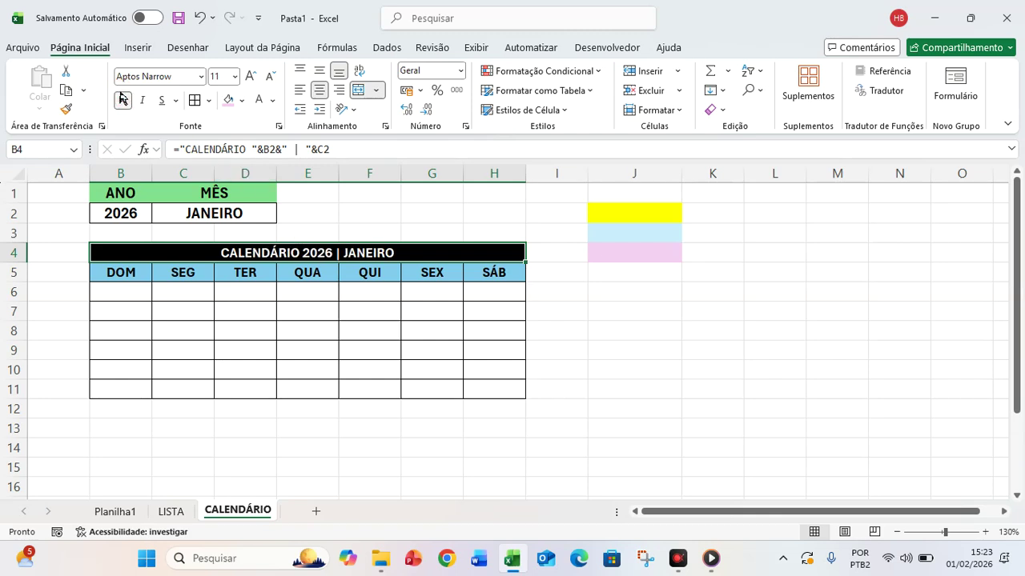
click(850, 324)
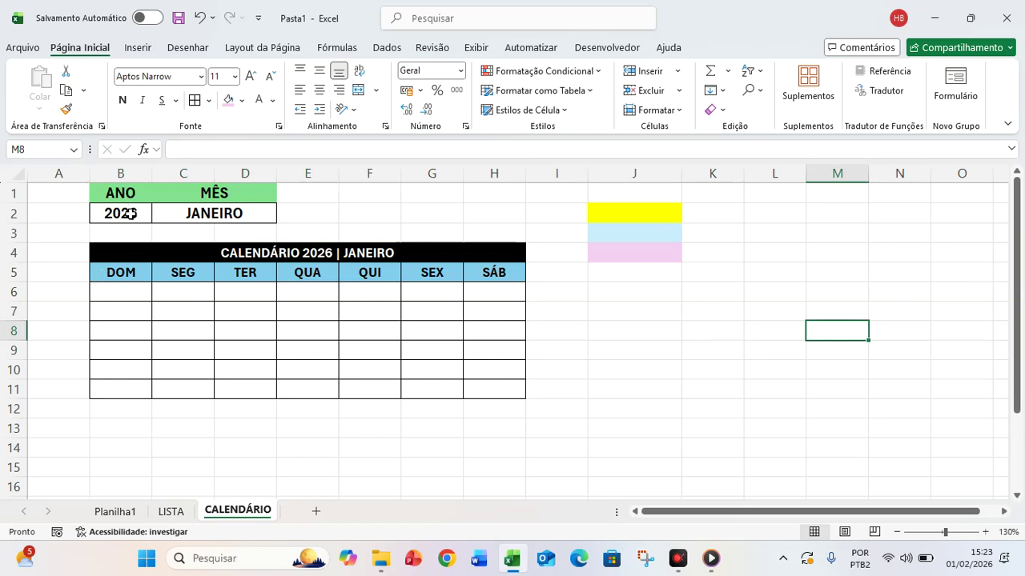
- Test the title formula by choosing the year 2023 in B2 and the month MARÇO in C2
click(128, 211)
click(159, 215)
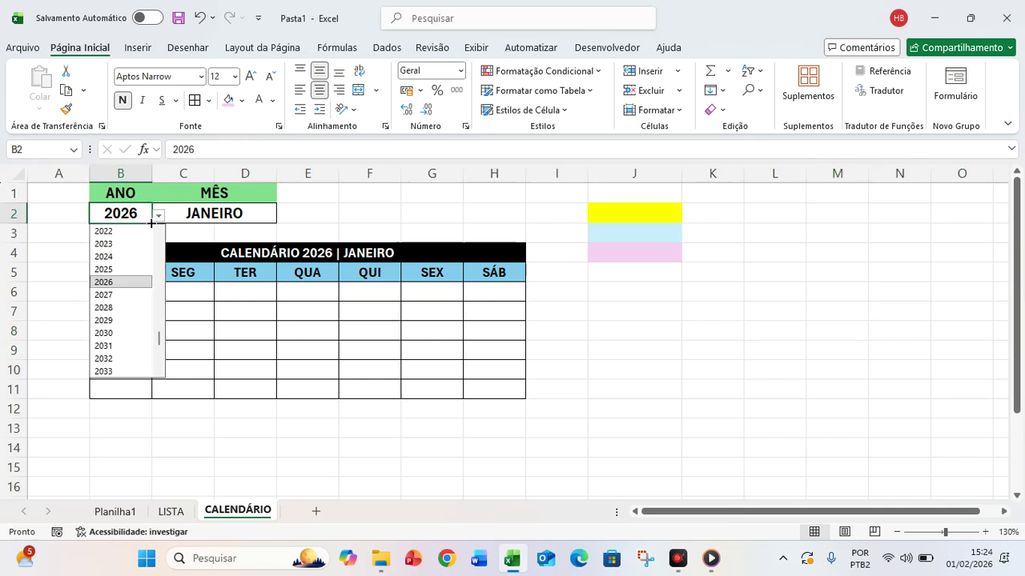
click(111, 244)
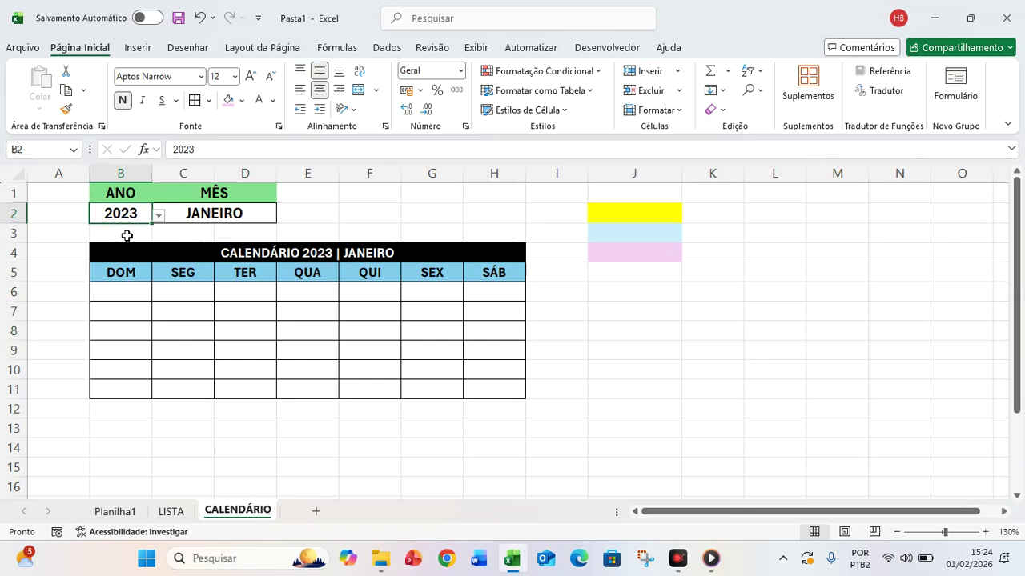
click(241, 214)
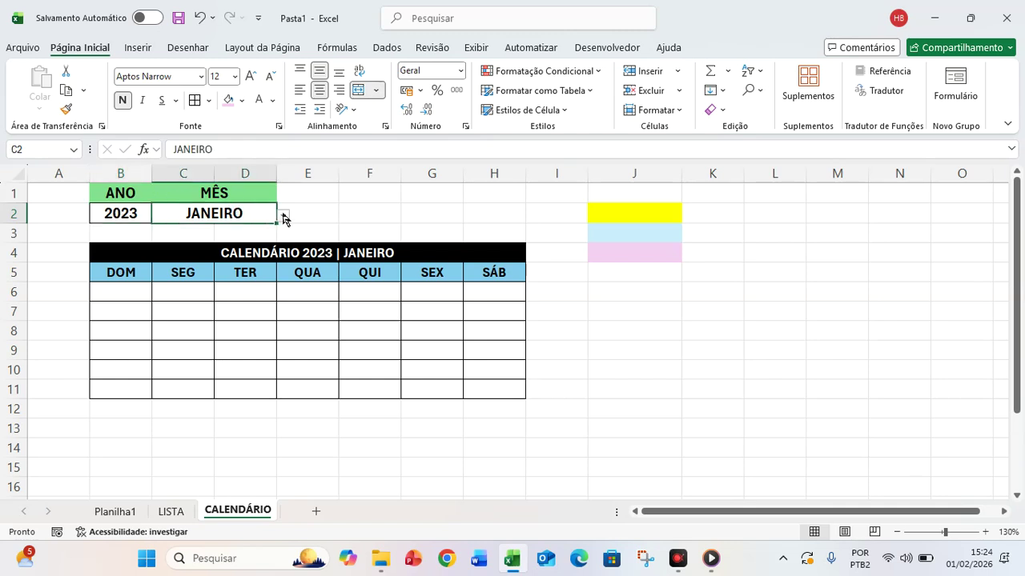
click(283, 216)
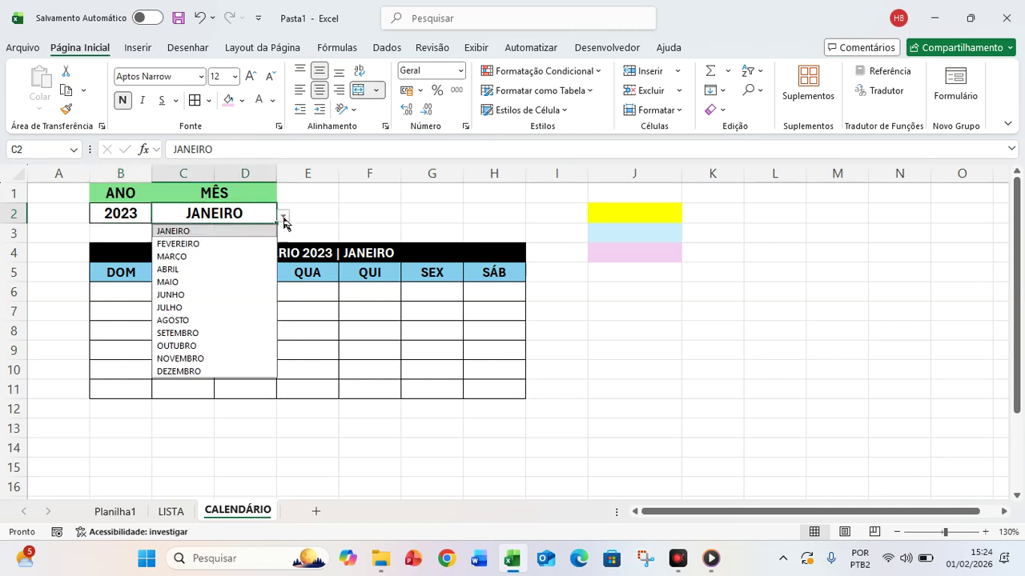
click(182, 256)
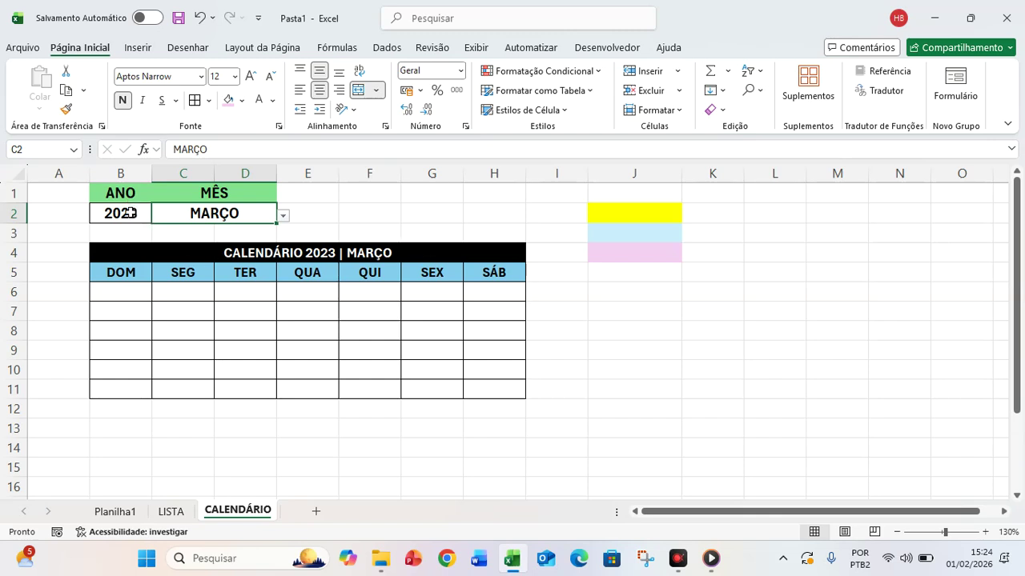
- Undo the last month and year selections
key(ctrl+z)
key(ctrl+z)
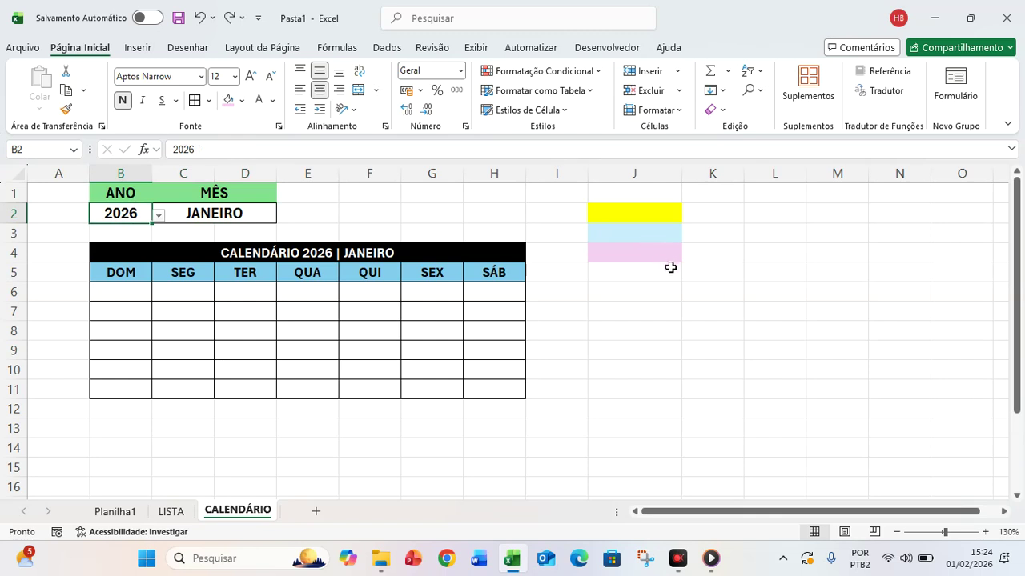
click(829, 346)
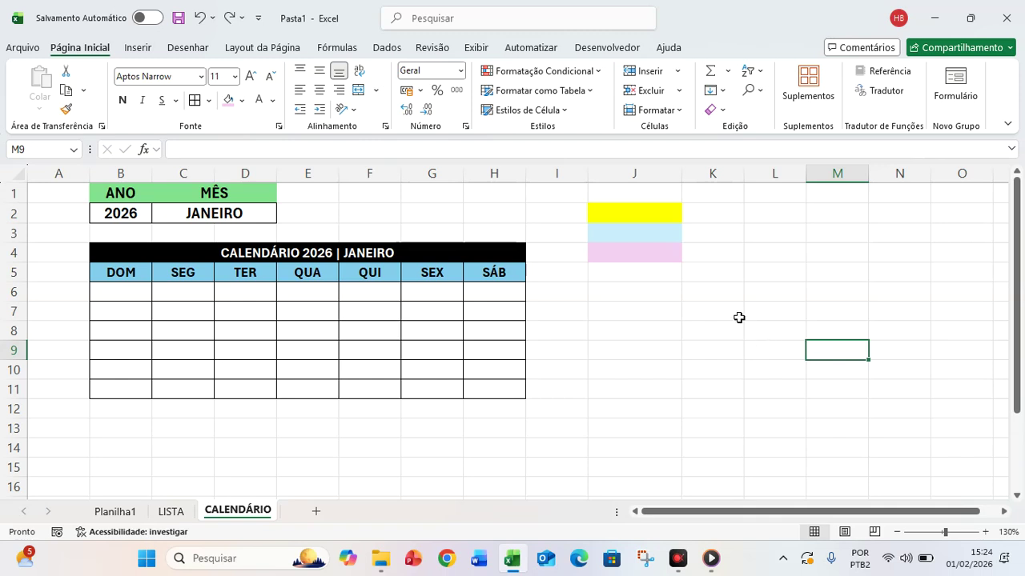
- Select yellow cell J2, examine the month names and numbers in A1:B12 of the LISTA sheet, and return to CALENDÁRIO
click(645, 213)
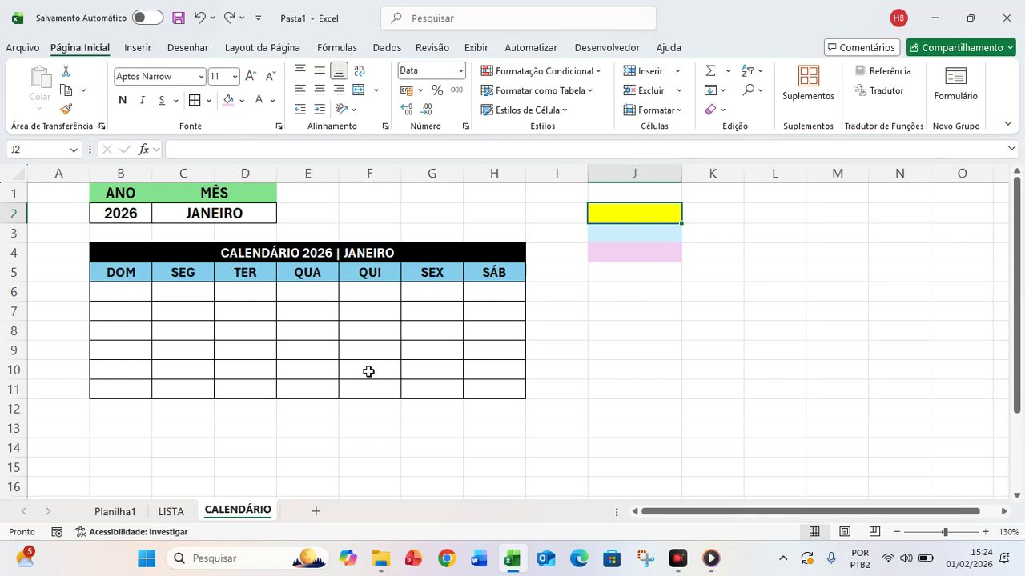
click(170, 511)
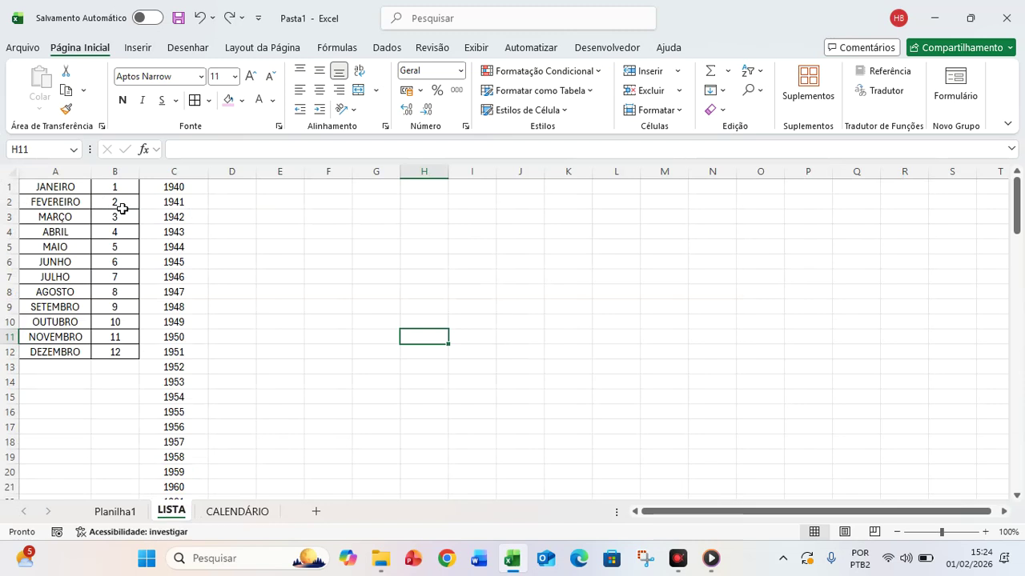
drag(55, 186, 130, 352)
click(272, 245)
drag(53, 186, 116, 350)
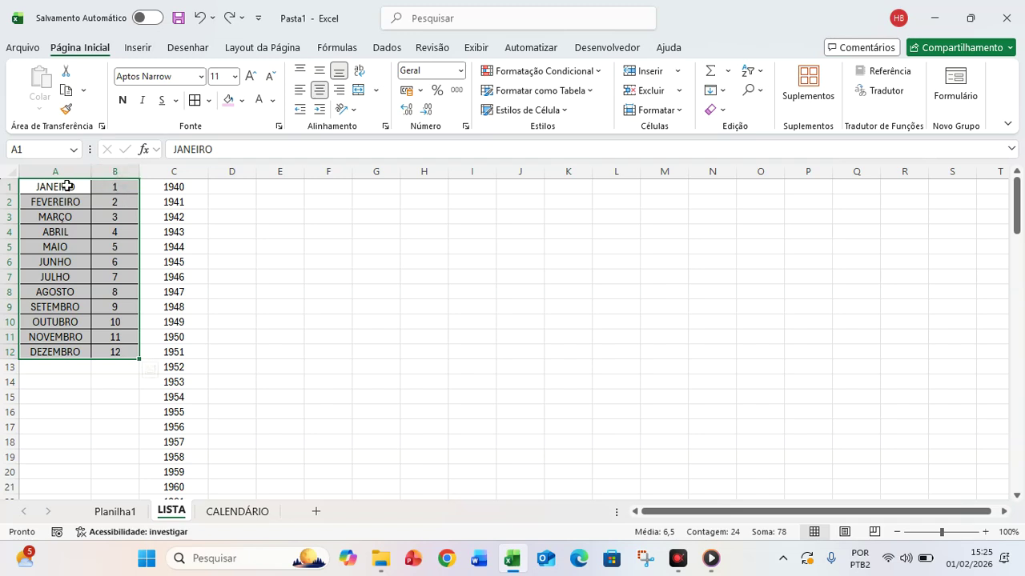
click(265, 238)
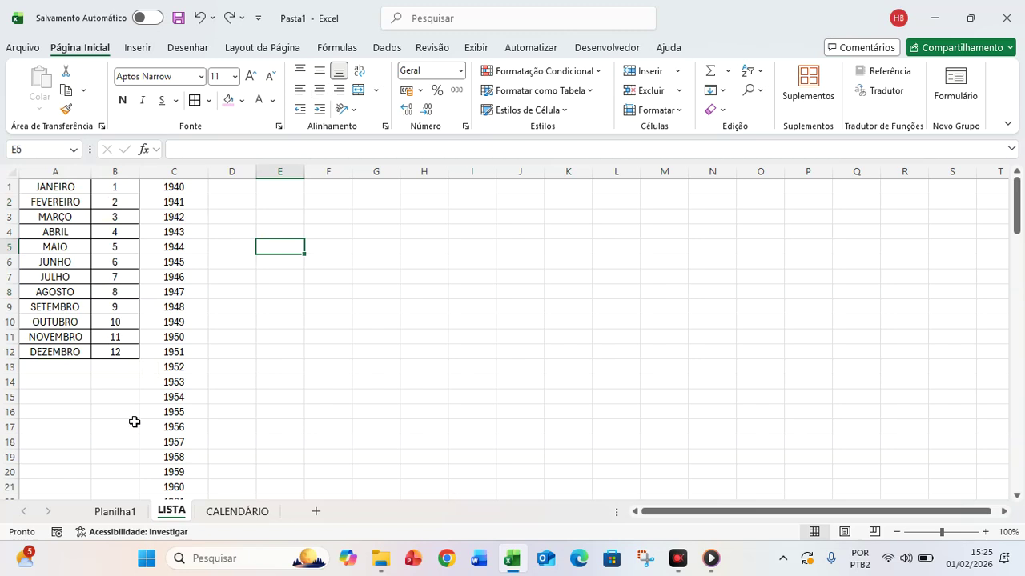
click(250, 511)
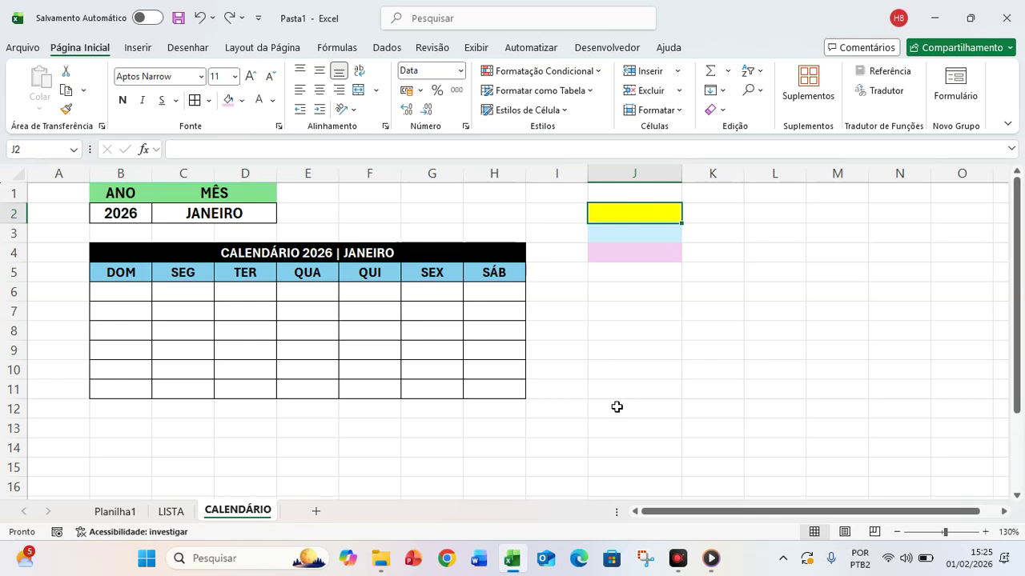
- Start a DATA formula in J2 with B2 as the year and a PROCV that looks up C2 as the month
text(=DATA)
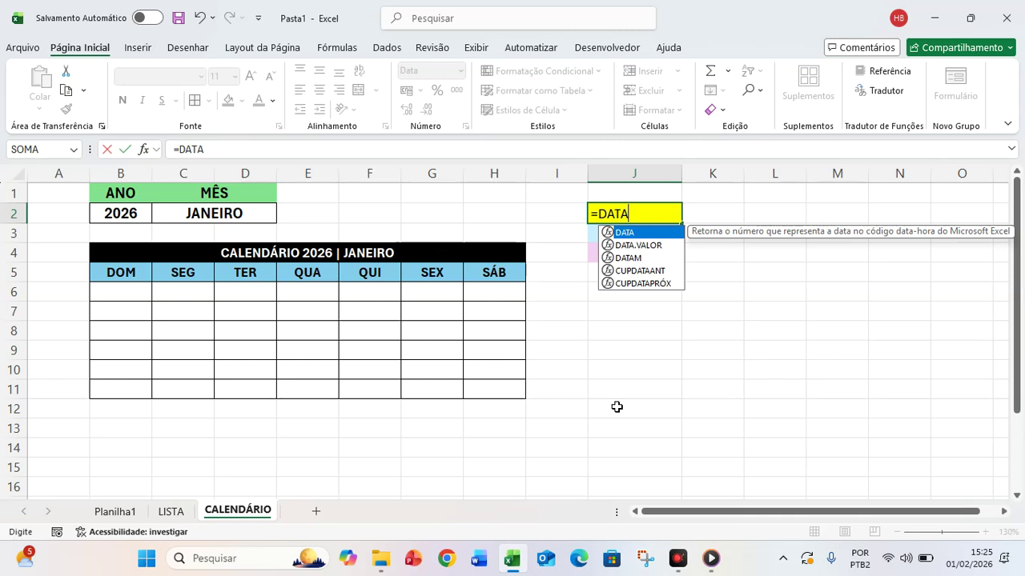
text(()
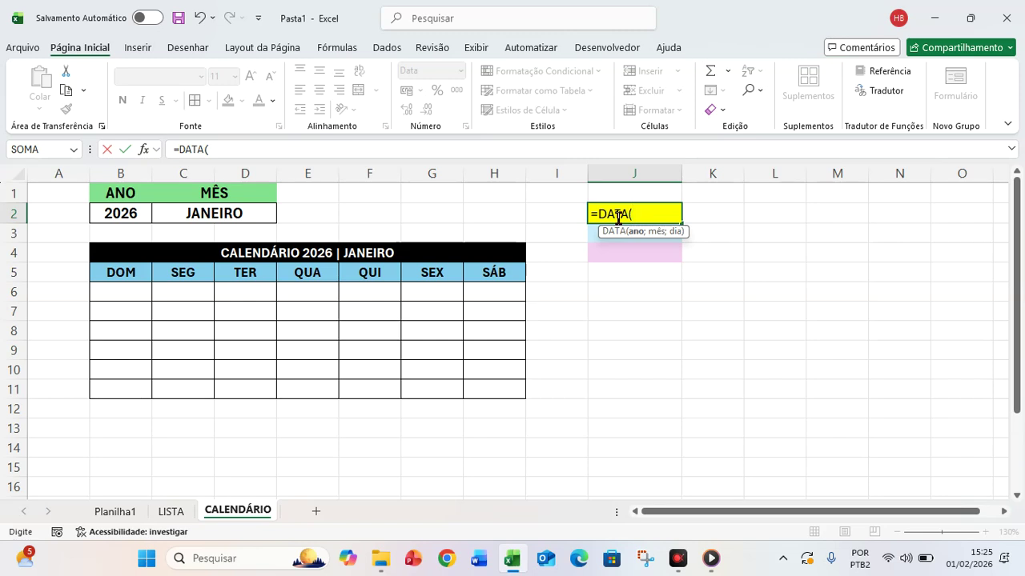
click(120, 212)
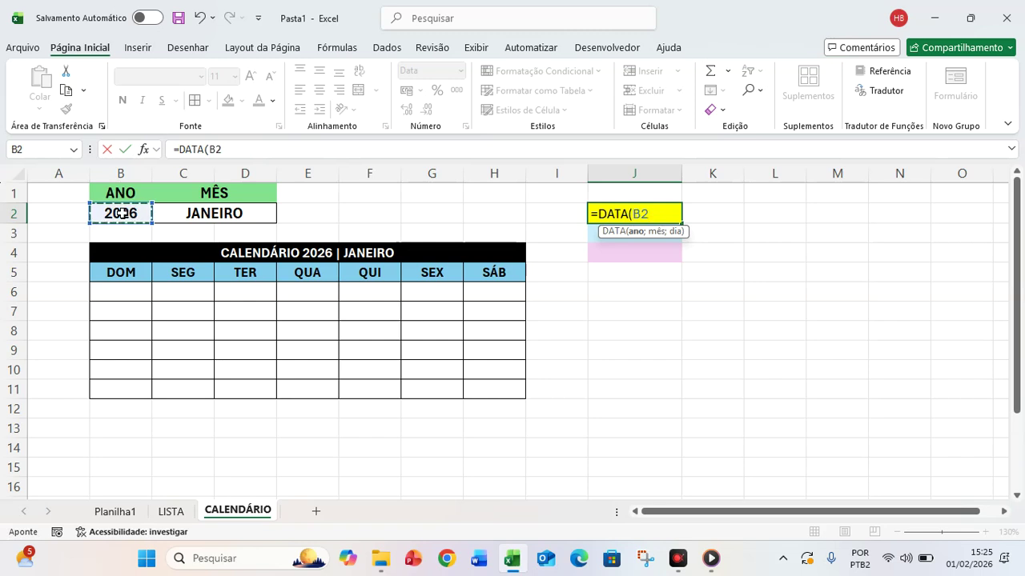
text(;)
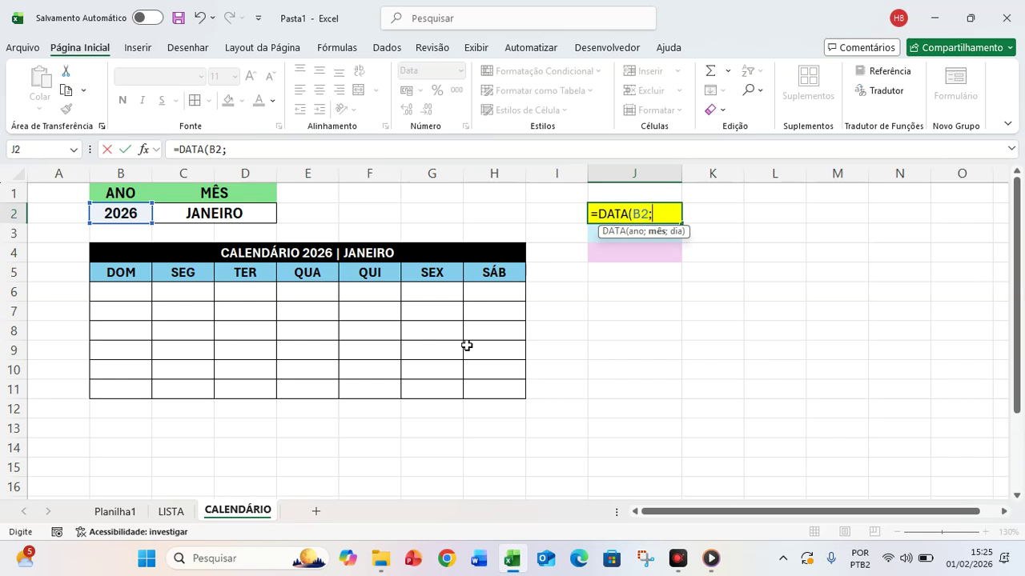
text(PROCV)
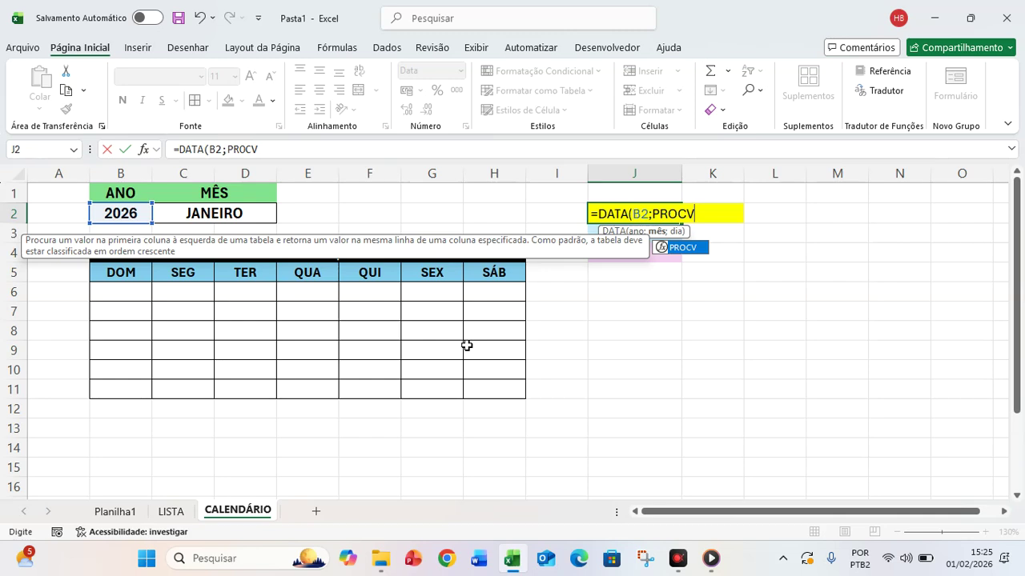
text(()
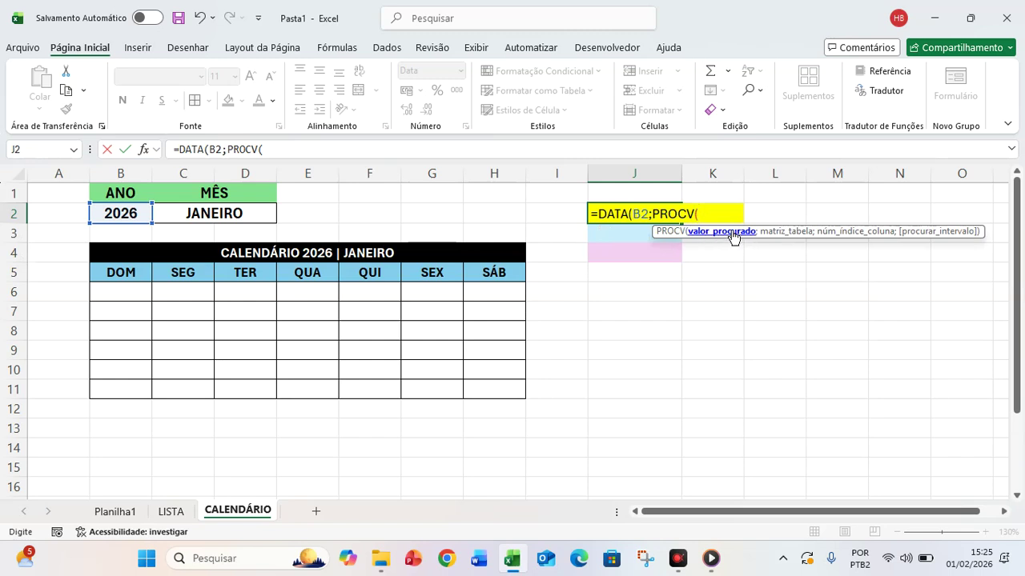
click(189, 213)
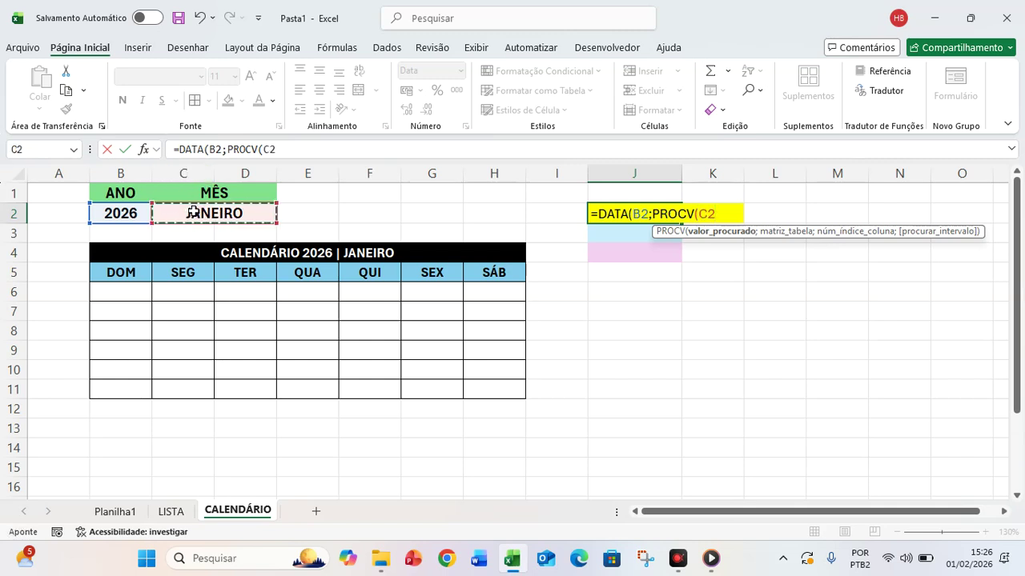
text(;)
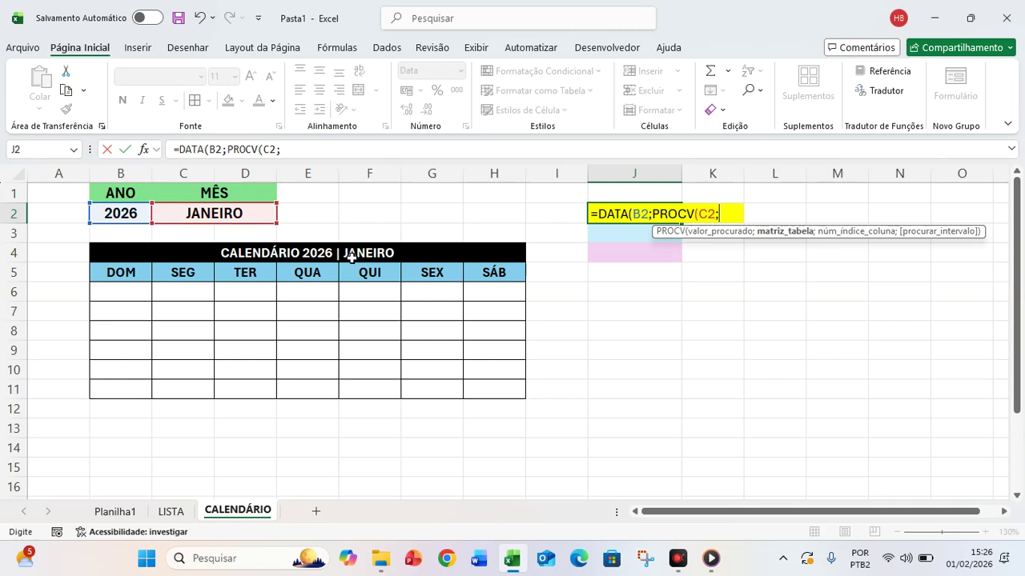
- Complete the J2 formula with PROCV table LISTA!A1:B12, column index 2 and match type 0, and use 1 as the DATA day
click(173, 513)
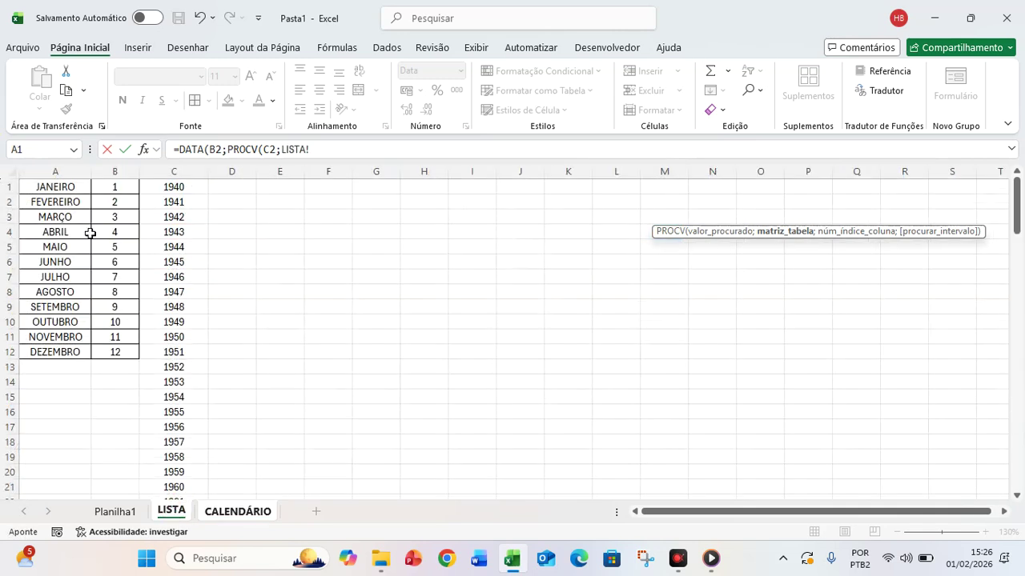
click(45, 188)
drag(46, 189, 119, 355)
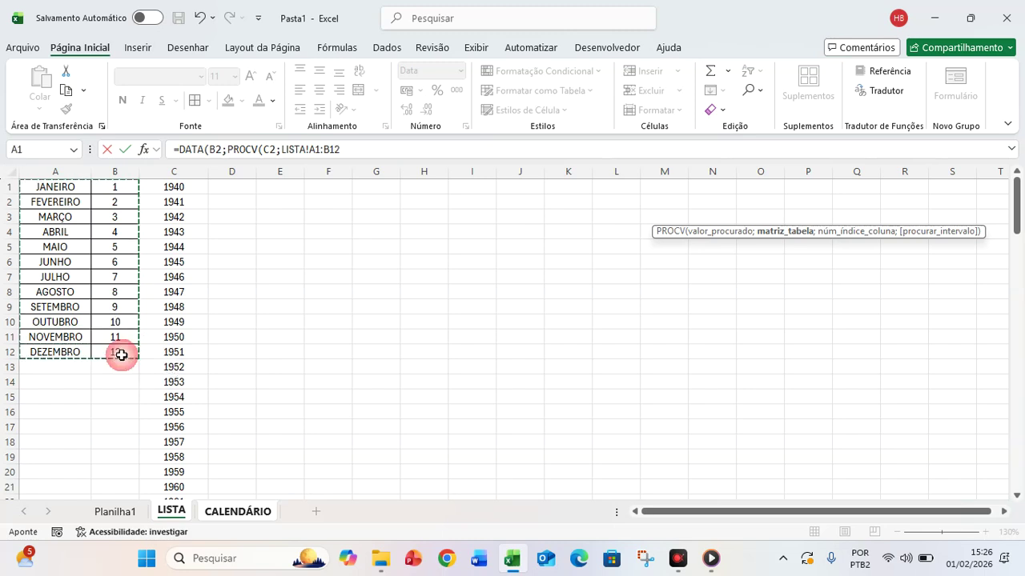
text(;2)
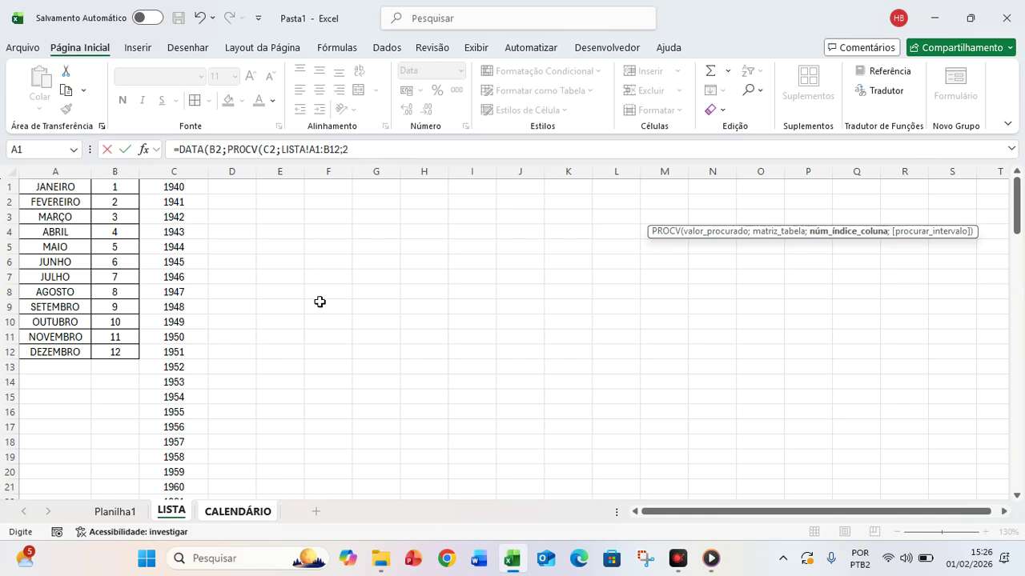
text(;0)
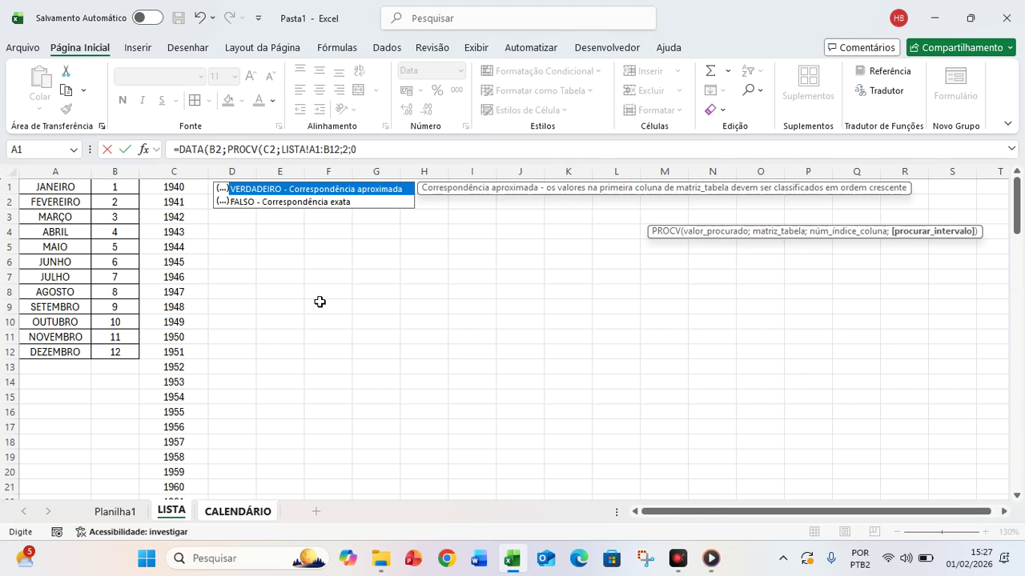
text())
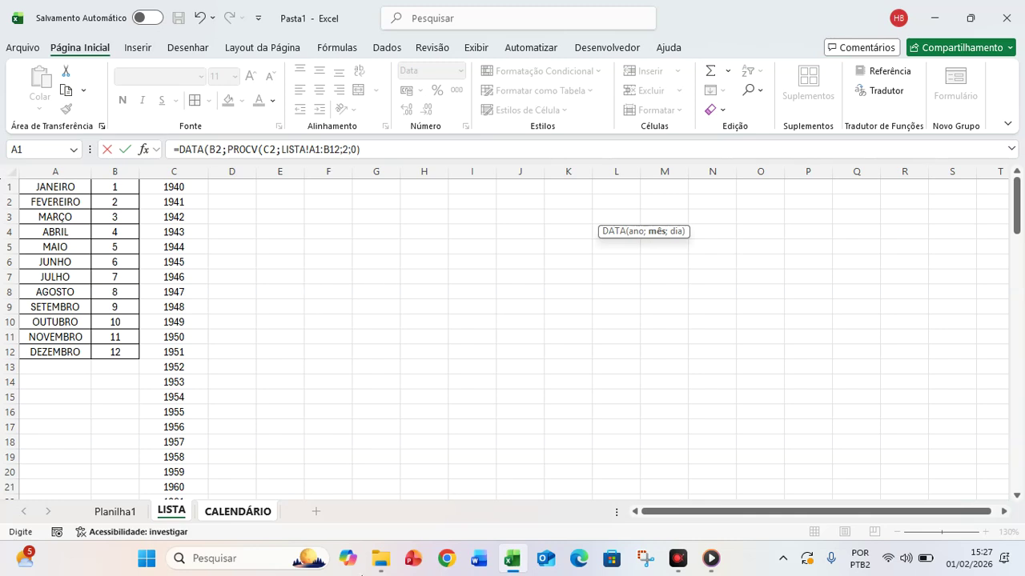
click(375, 144)
text(;1)
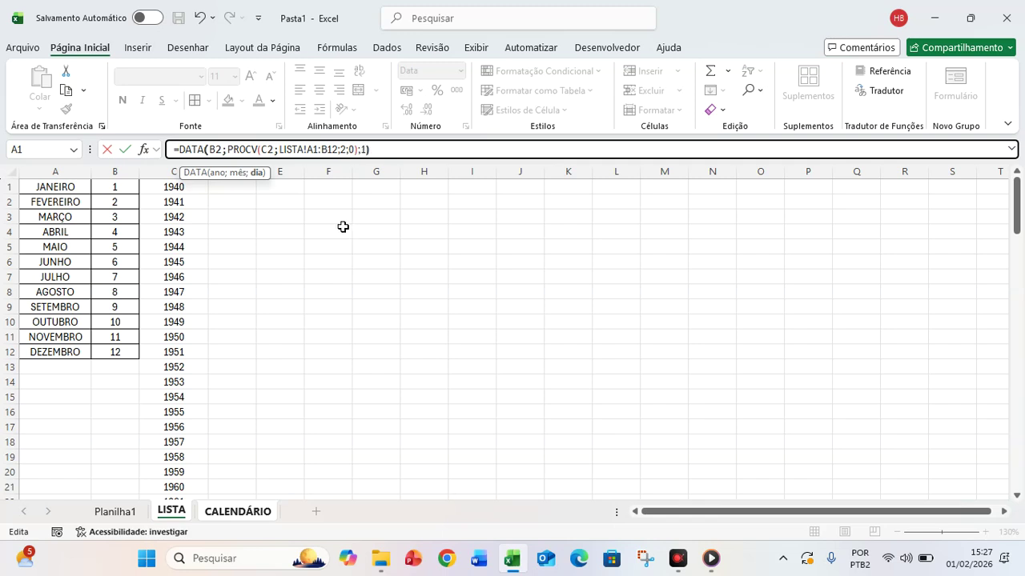
key(Return)
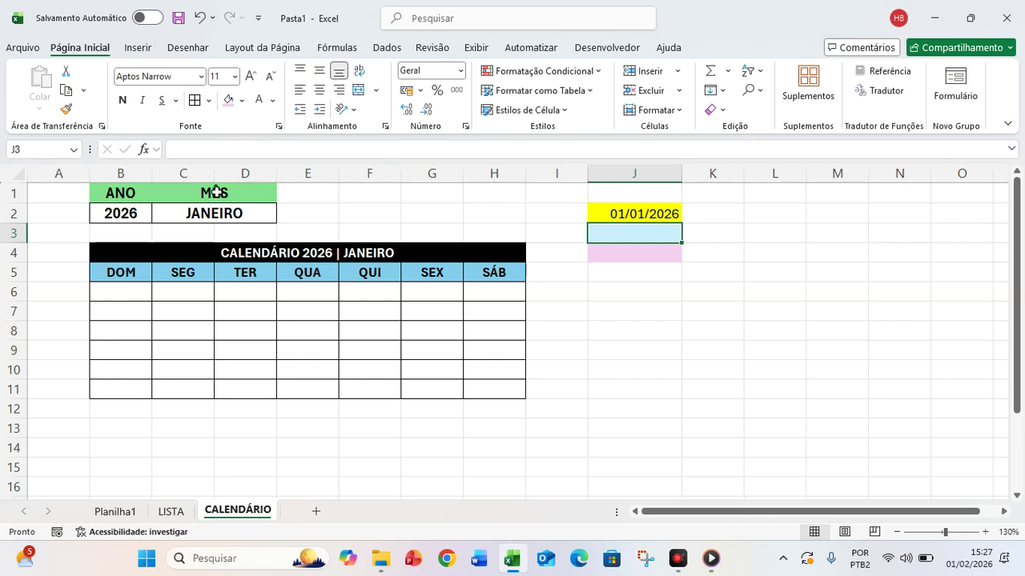
- Make the date in yellow cell J2 bold and centre it horizontally
click(646, 213)
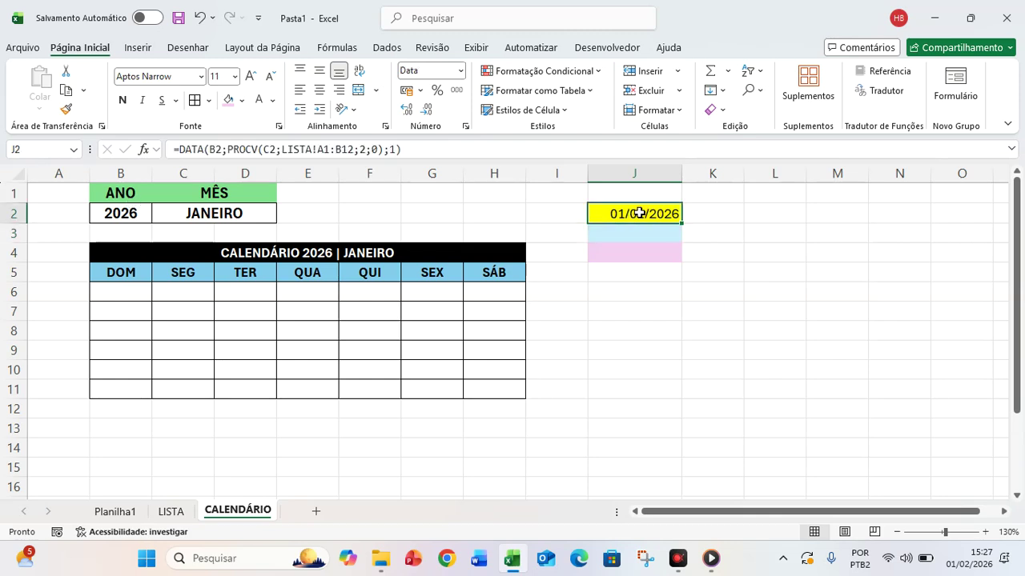
click(124, 101)
click(321, 91)
click(813, 279)
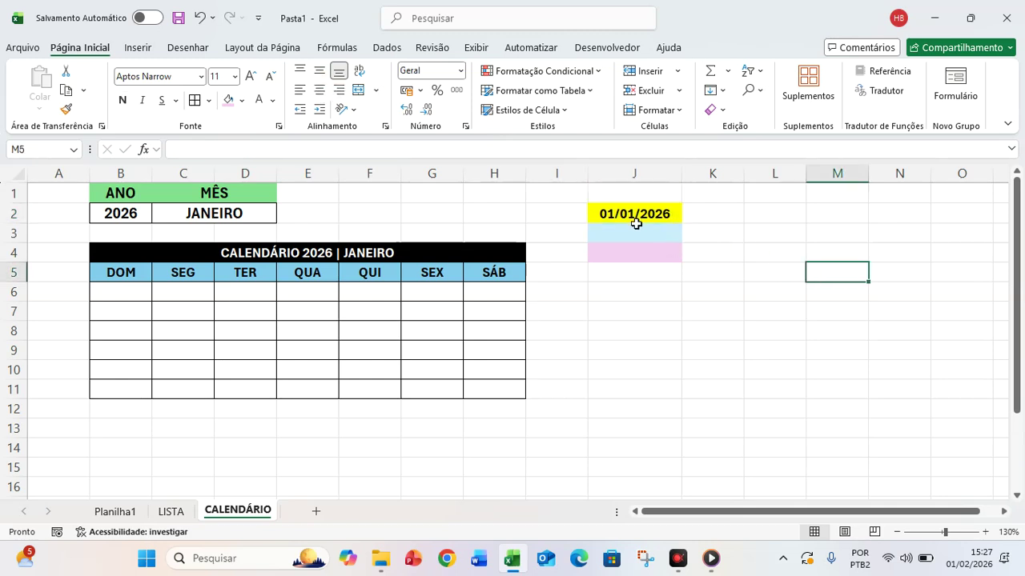
- Test the J2 date formula by choosing the month FEVEREIRO in C2
click(214, 211)
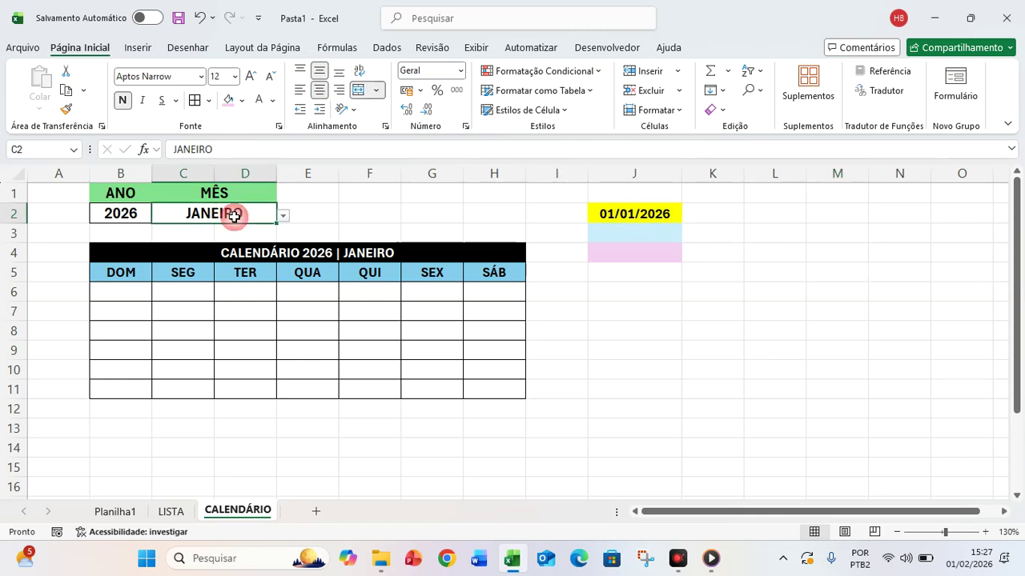
click(284, 216)
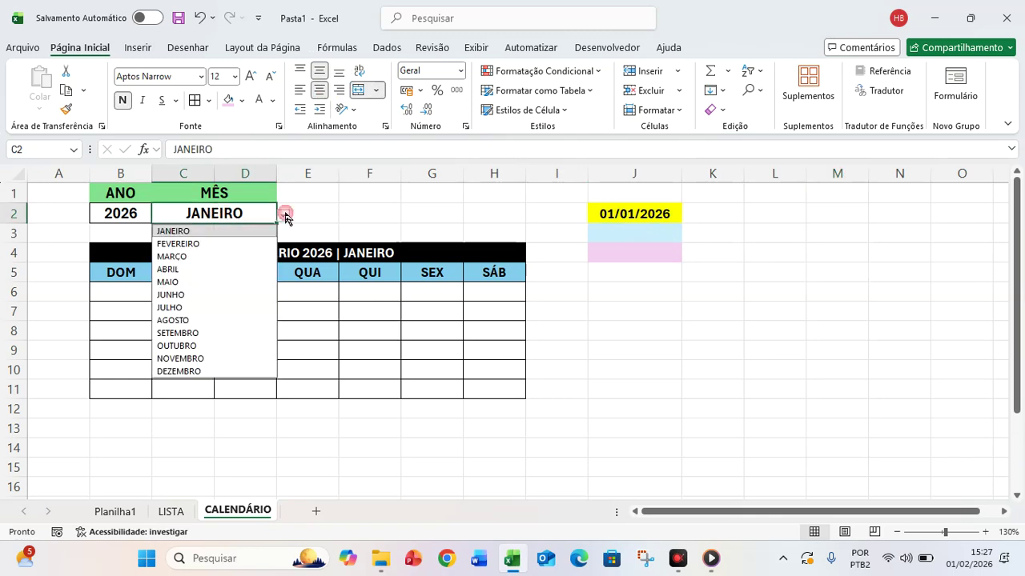
click(200, 244)
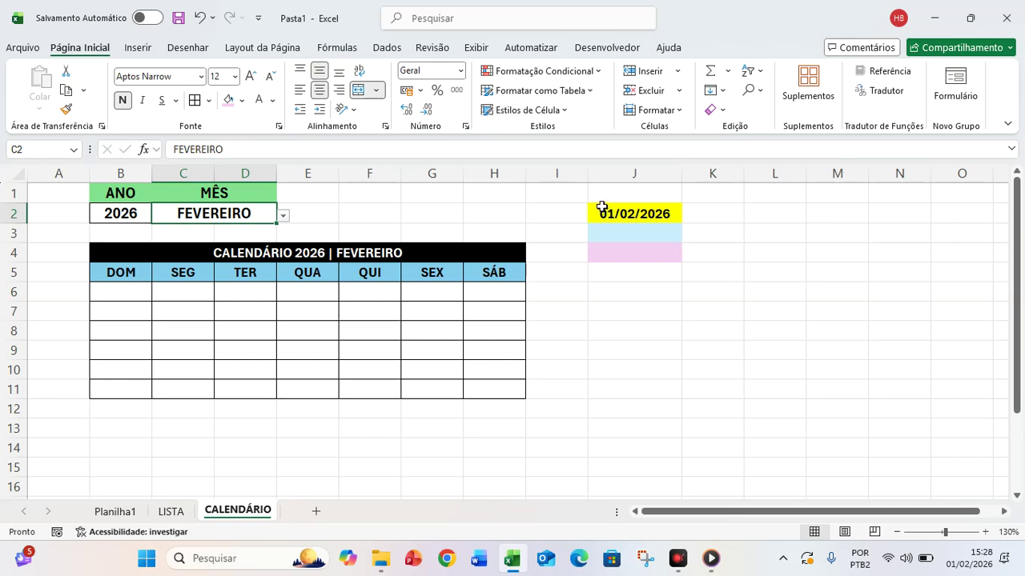
- Enter the formula =FIMMÊS(J2;0) in light blue cell J3 to get the last day of the month
click(637, 233)
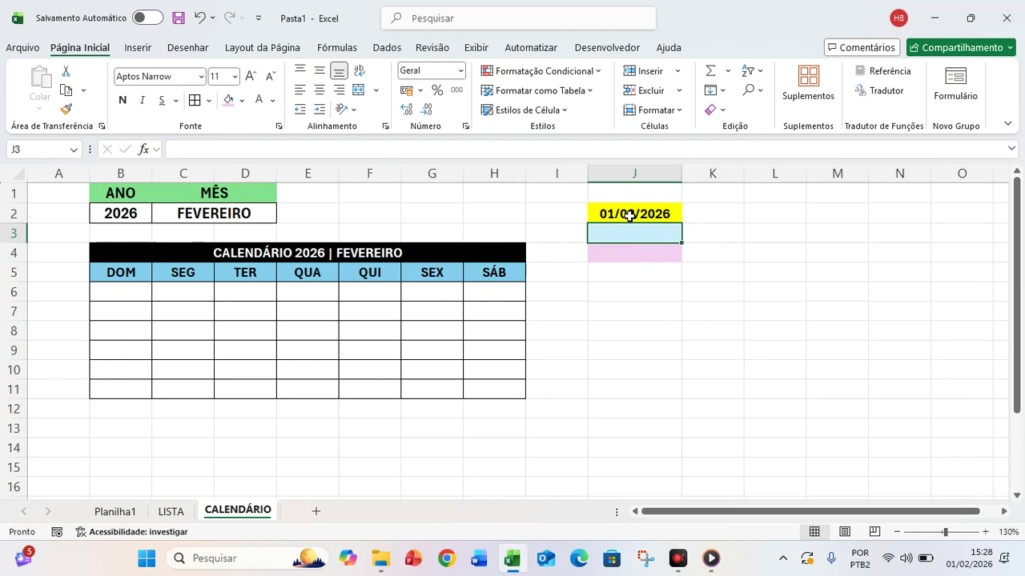
click(659, 338)
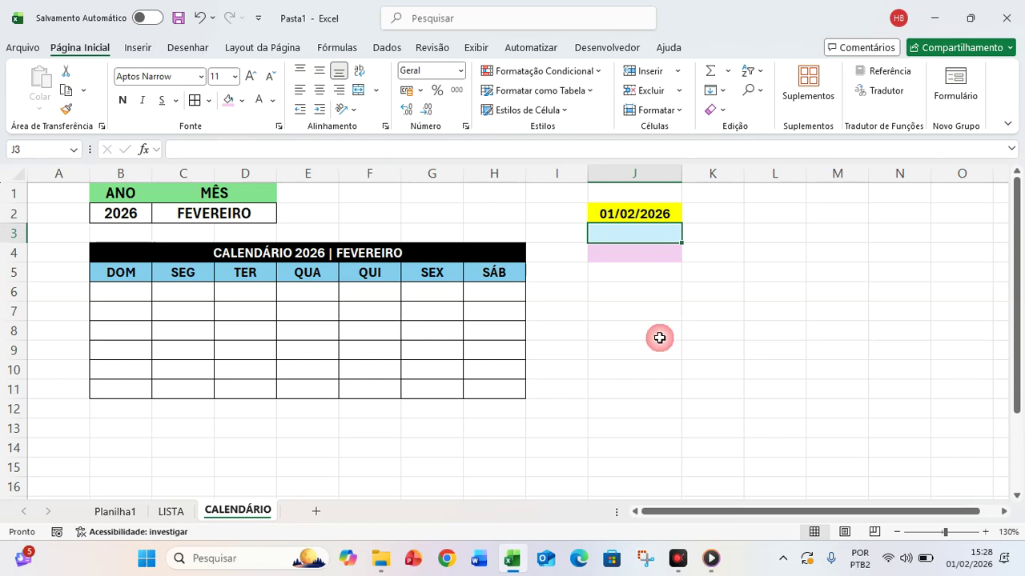
text(=FIM)
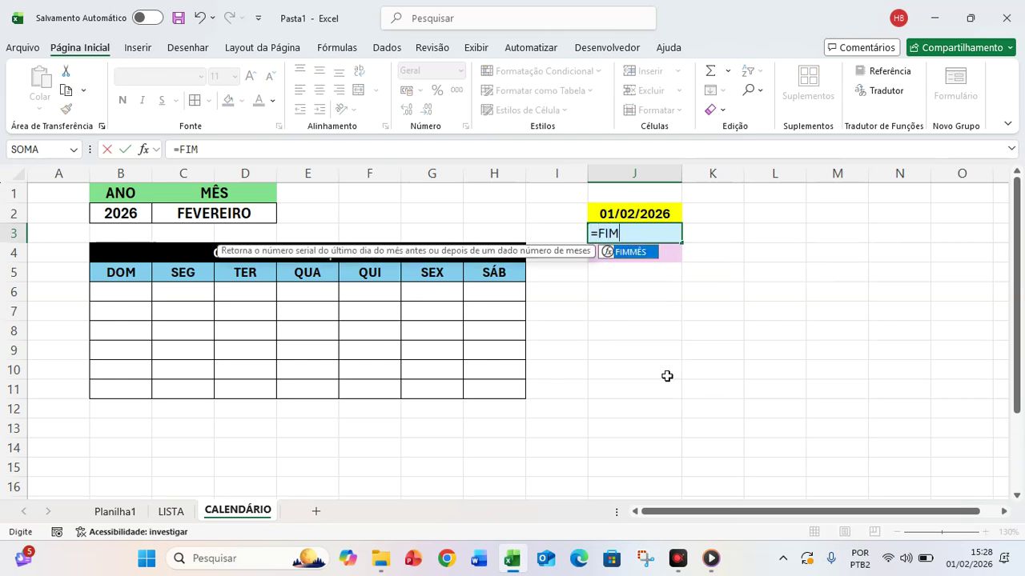
double_click(640, 253)
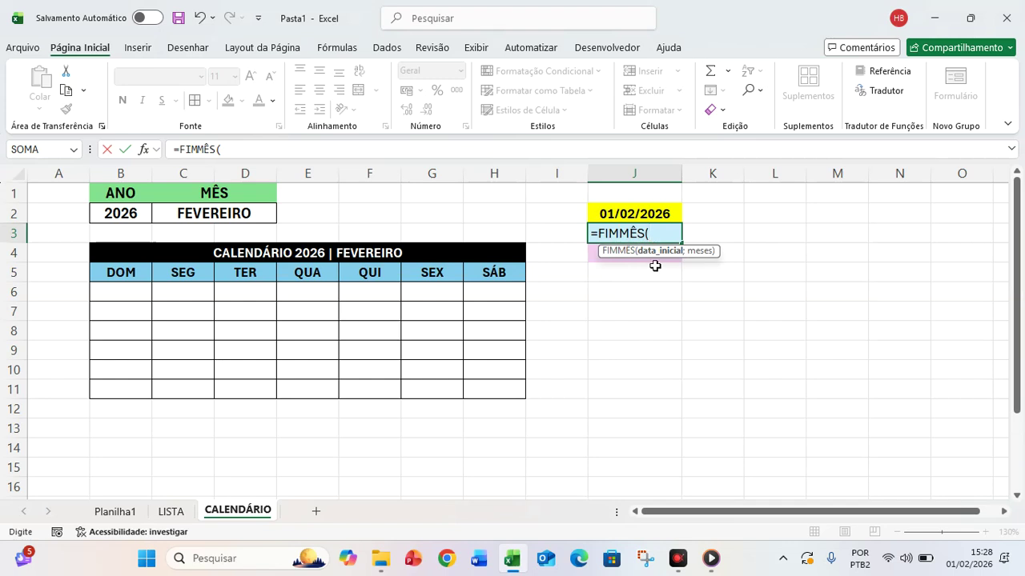
click(633, 213)
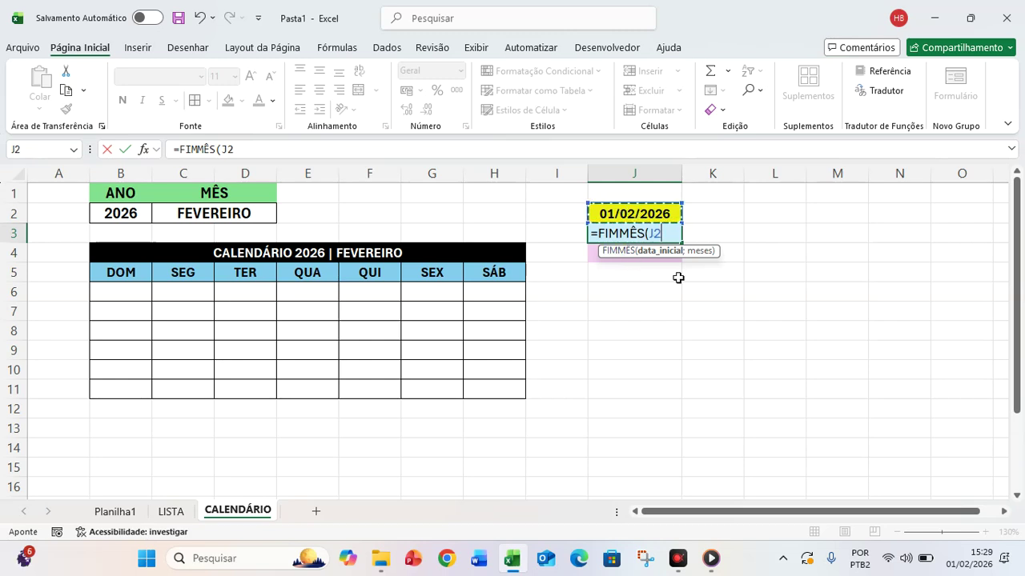
text(;)
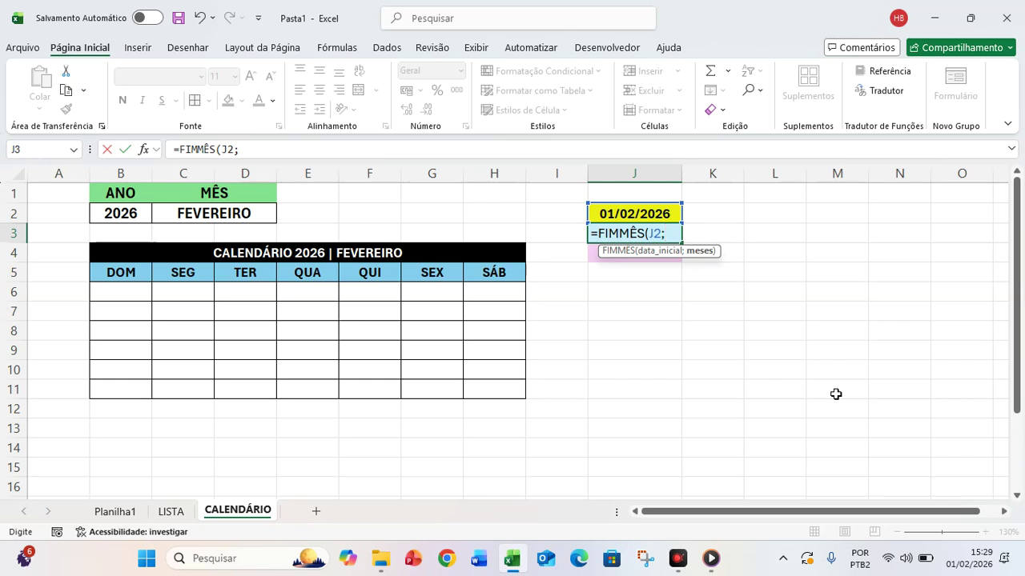
text(0))
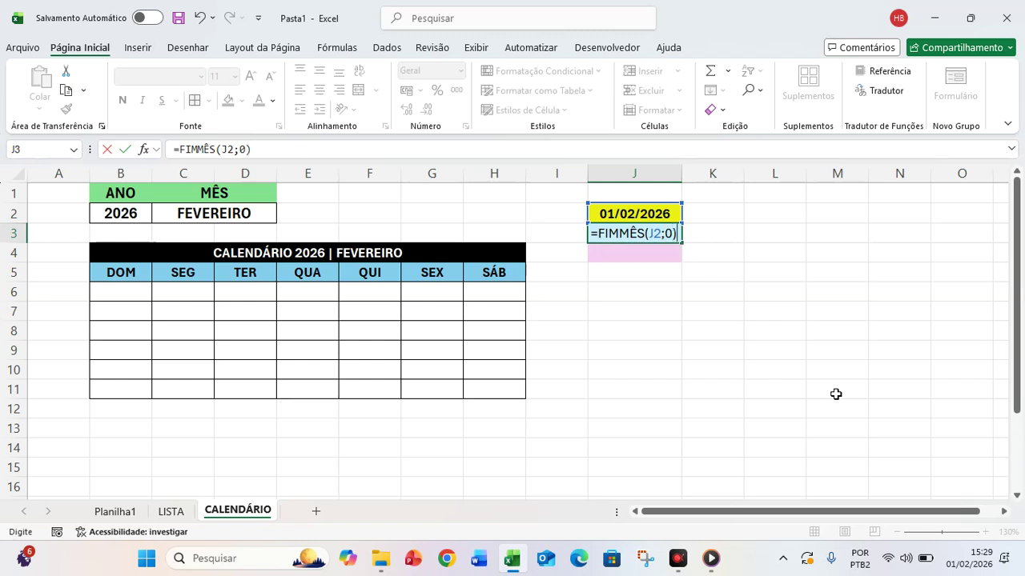
key(Return)
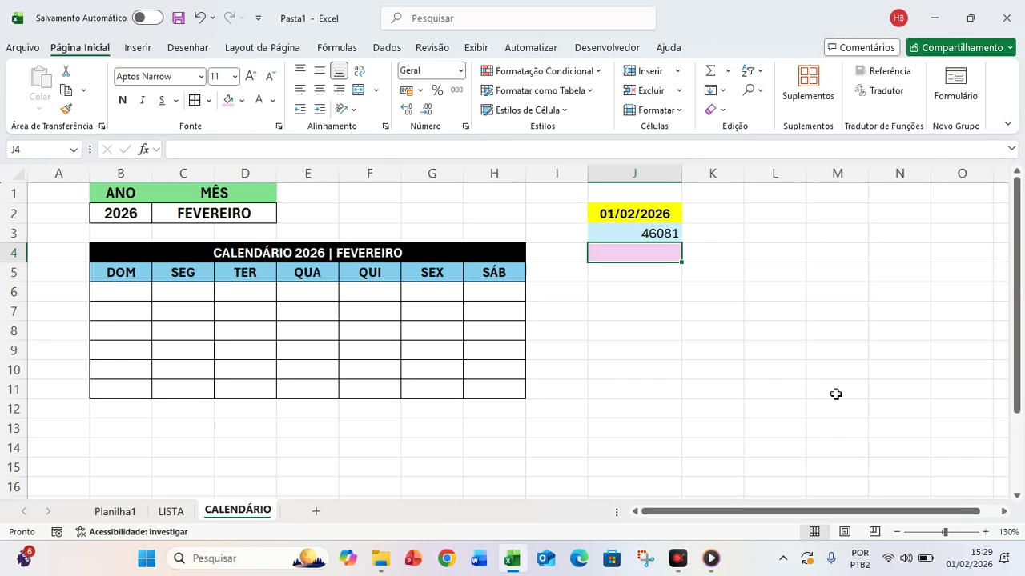
click(821, 269)
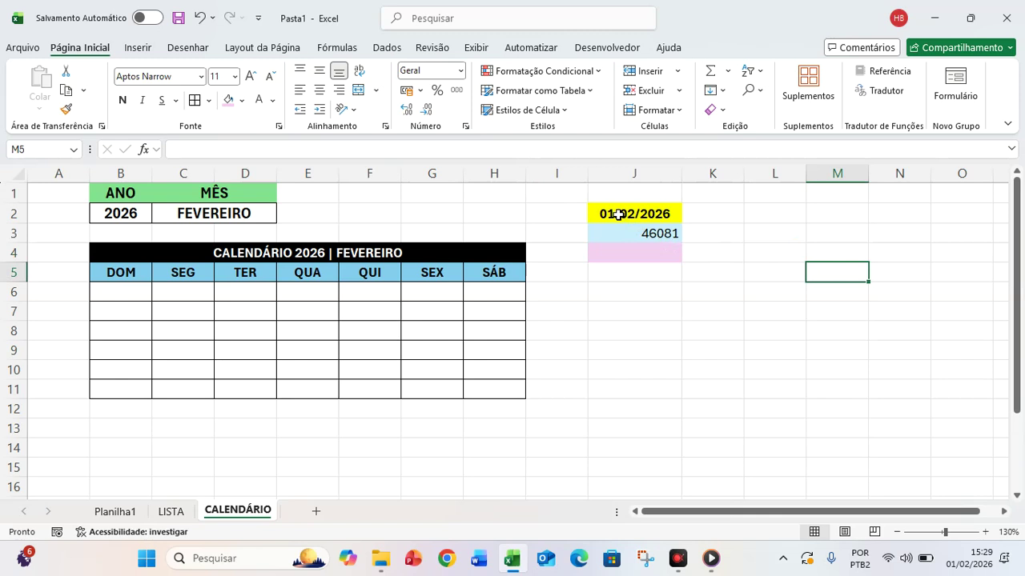
- Format J3 as a short date (Data Abreviada), centred horizontally and in bold
click(652, 232)
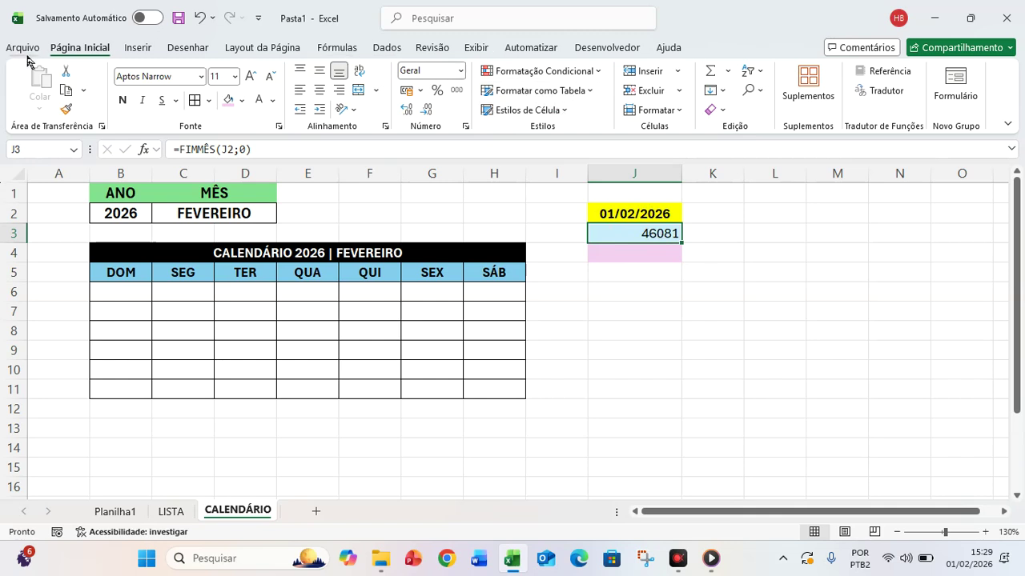
click(462, 72)
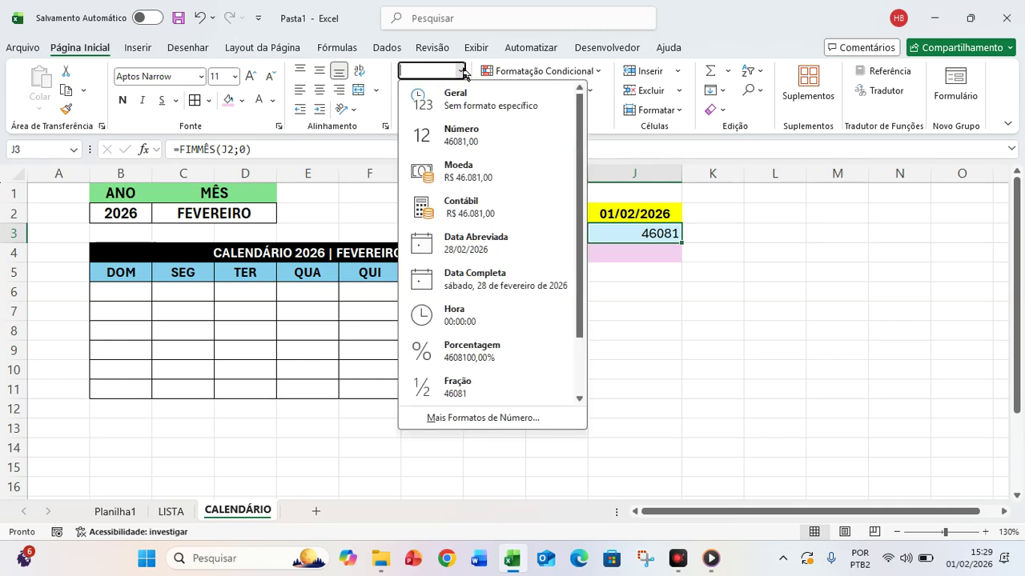
click(470, 249)
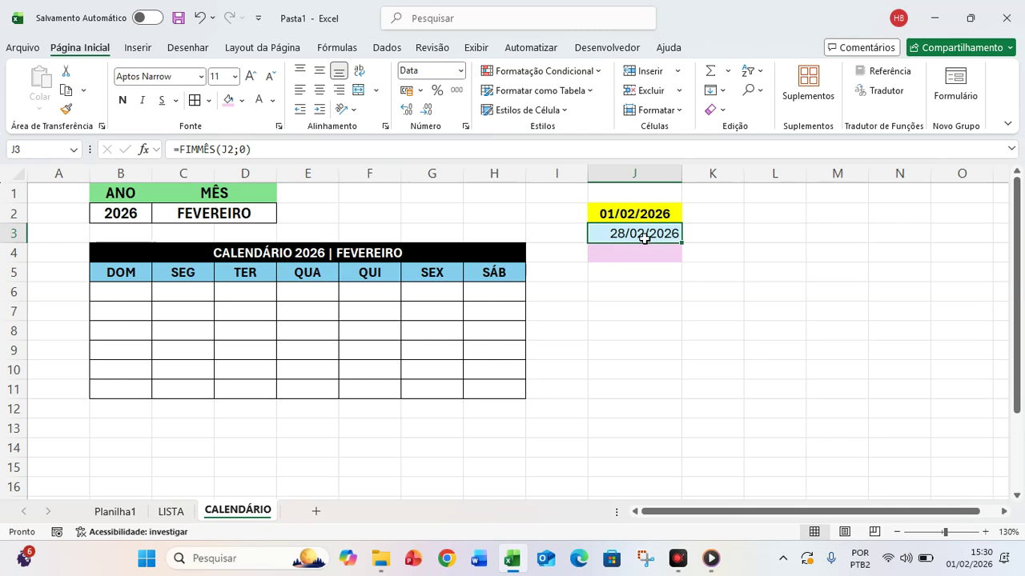
click(319, 91)
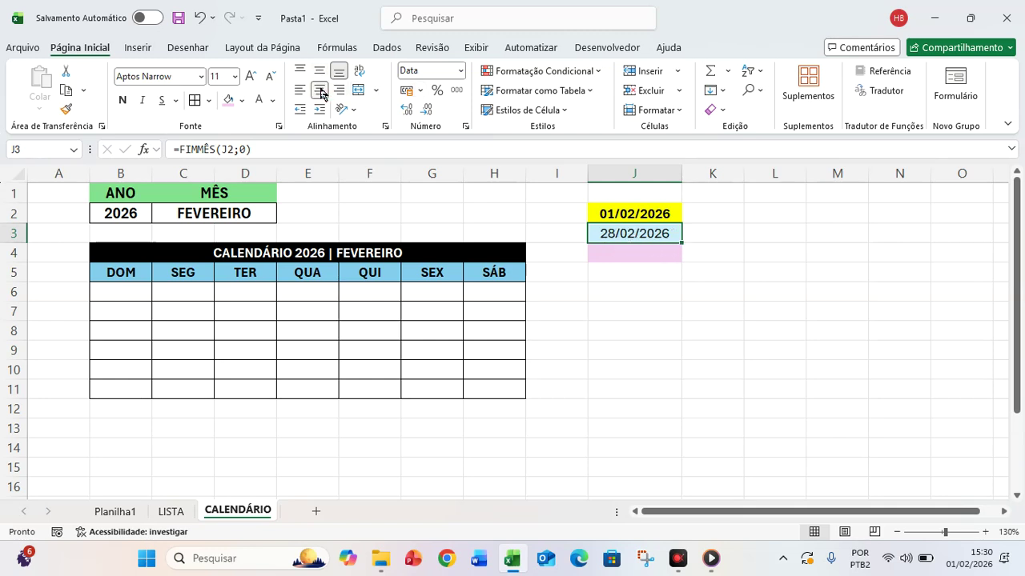
click(123, 102)
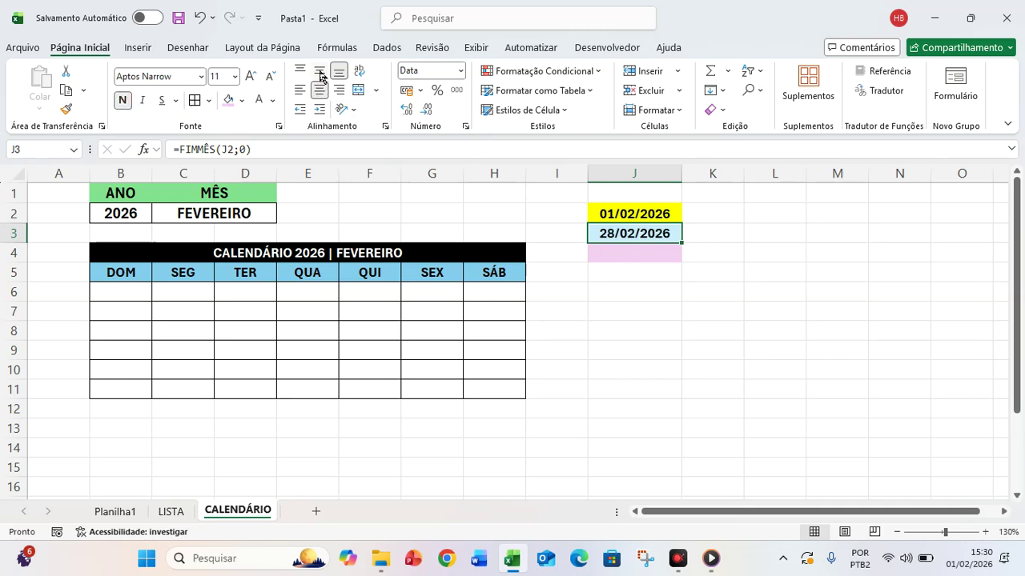
click(838, 270)
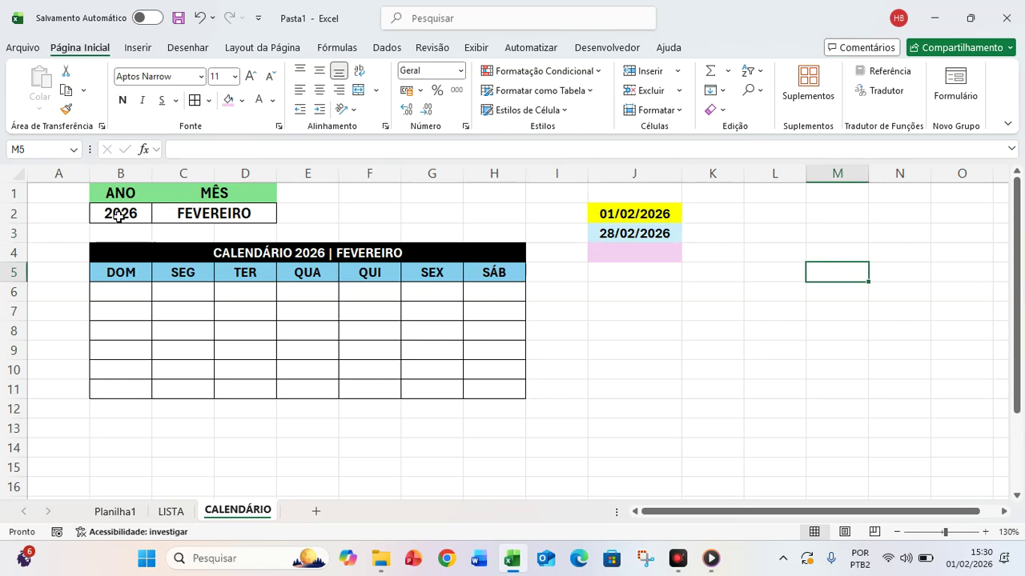
- Set the month in C2 back to JANEIRO to test both date formulas
click(215, 214)
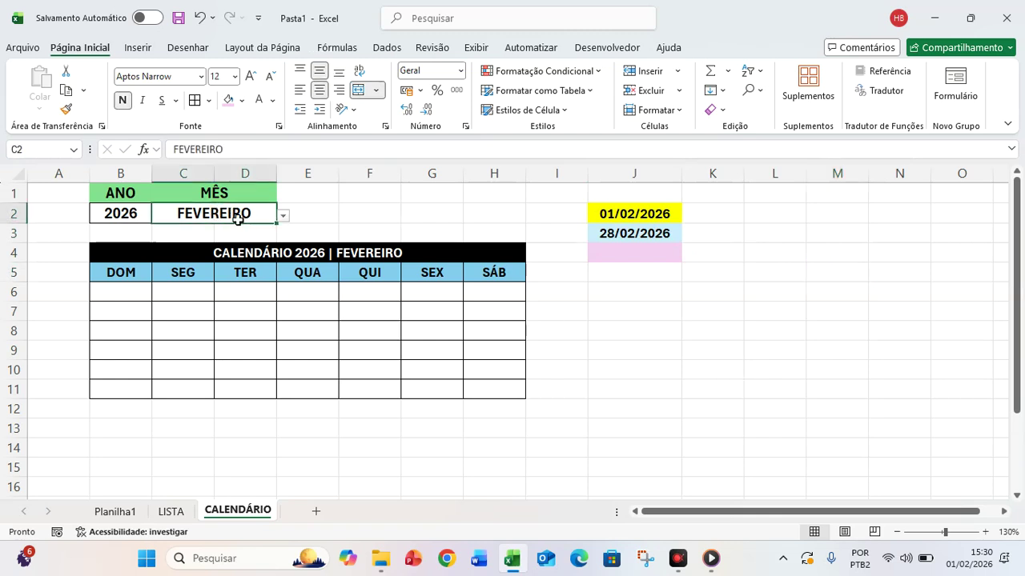
click(283, 216)
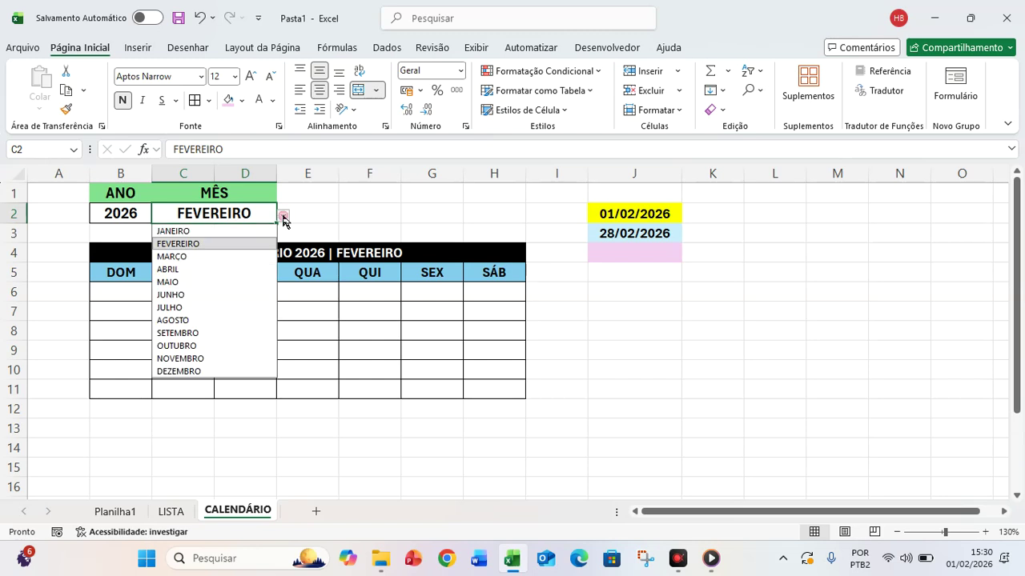
click(184, 232)
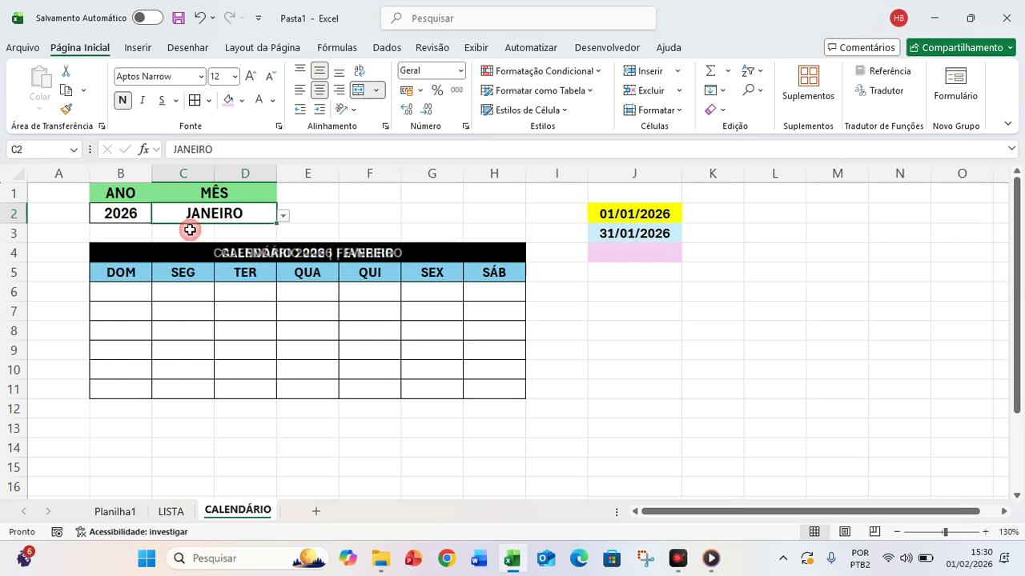
click(860, 271)
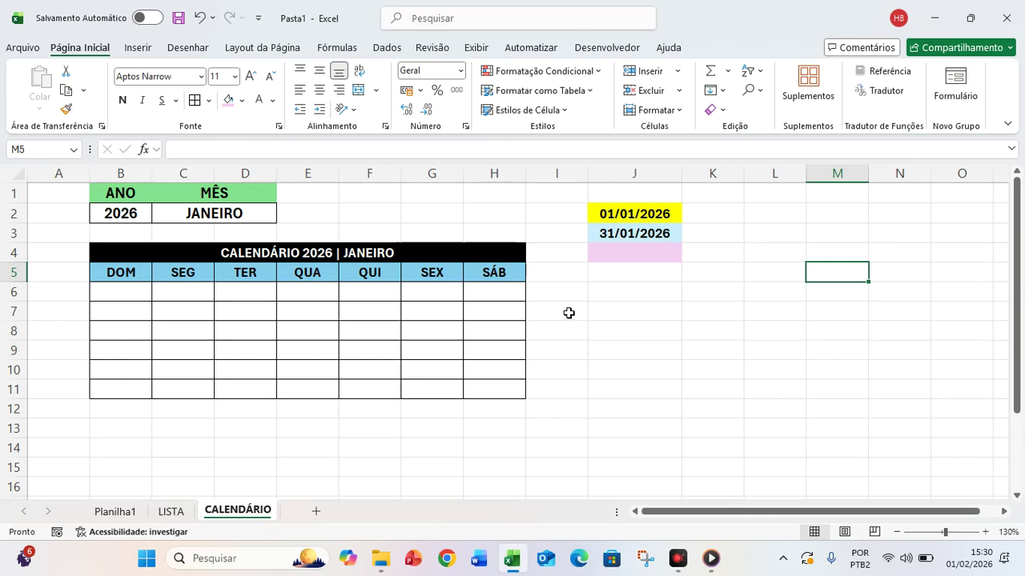
- Enter the formula =DIA.DA.SEMANA(J2;1) in pink cell J4 to get the weekday number of the month's first day
click(638, 250)
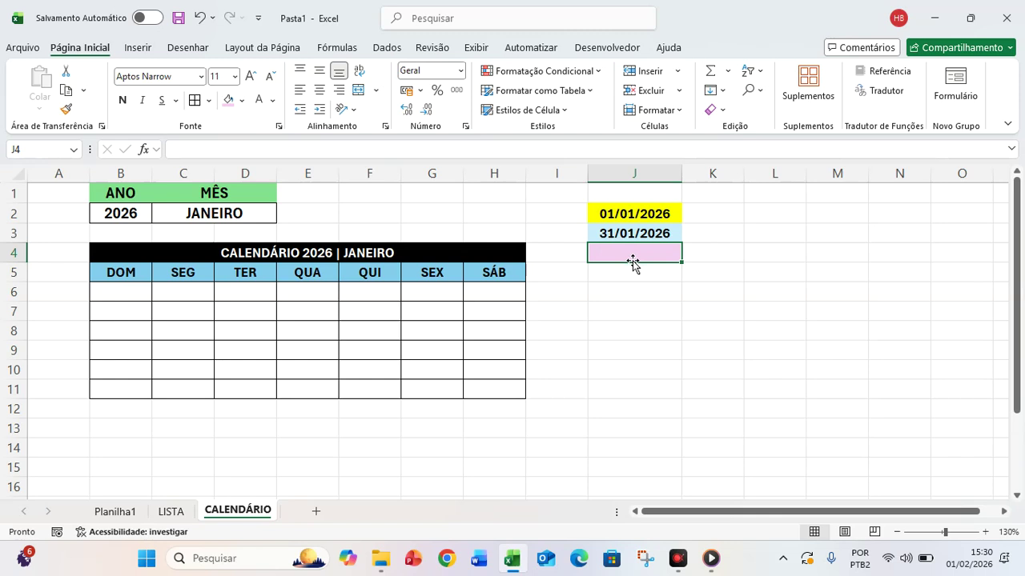
text(=)
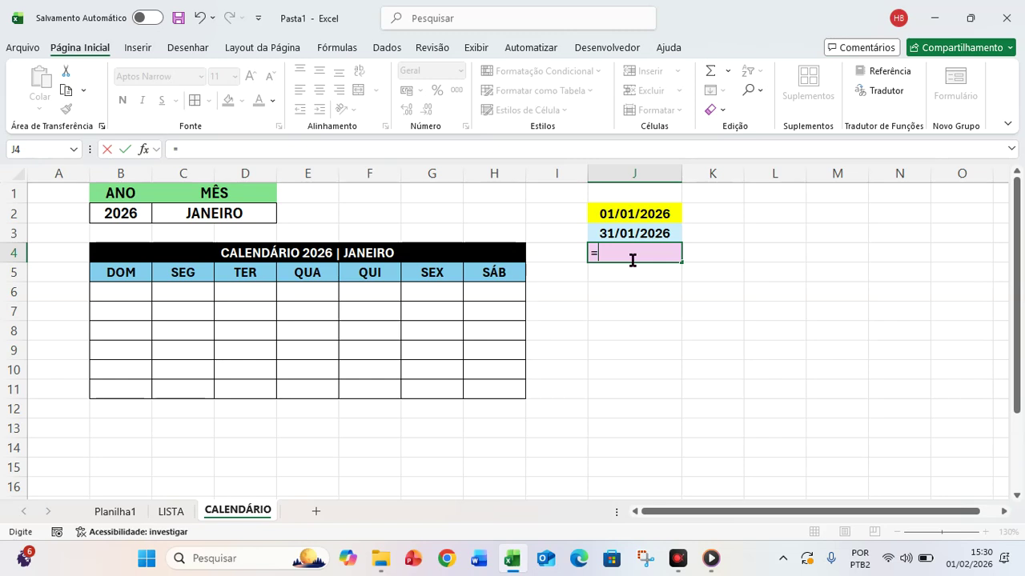
text(DIA.)
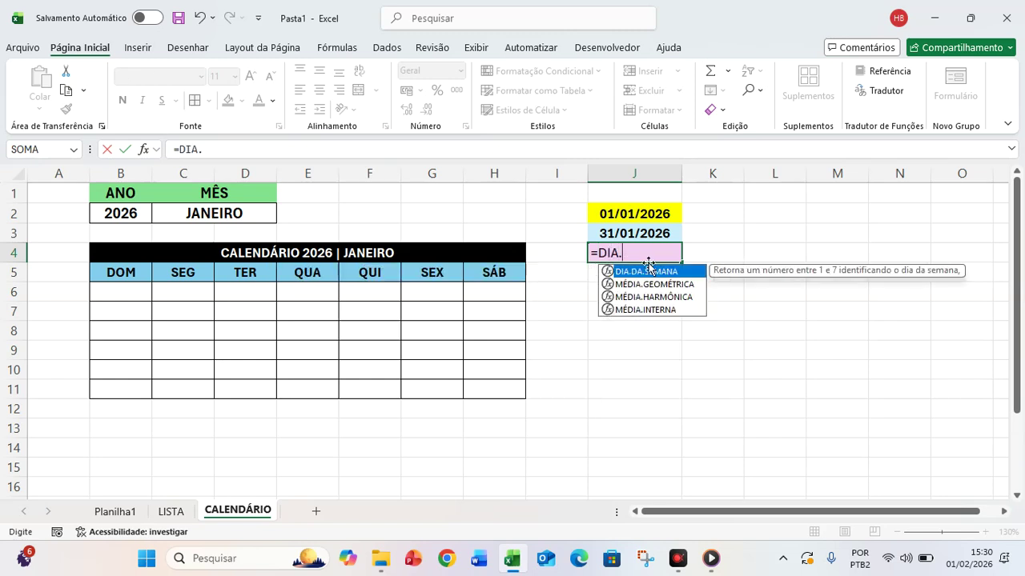
double_click(654, 272)
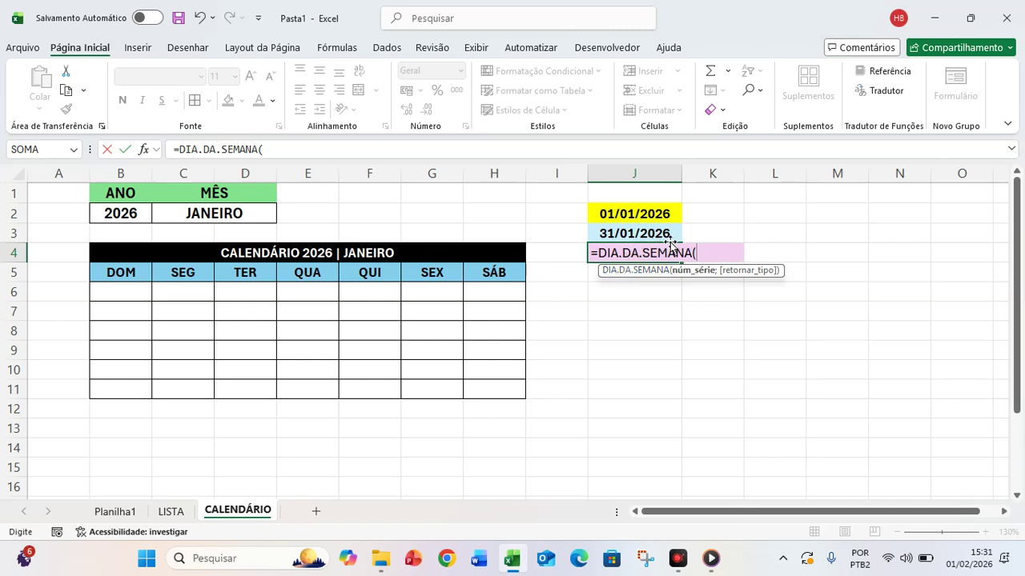
click(633, 214)
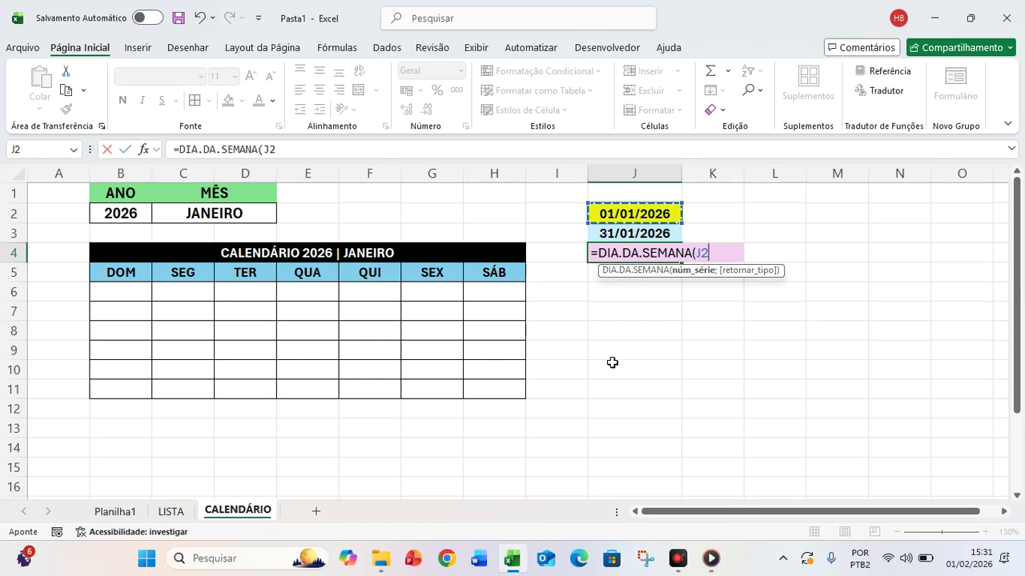
text(;)
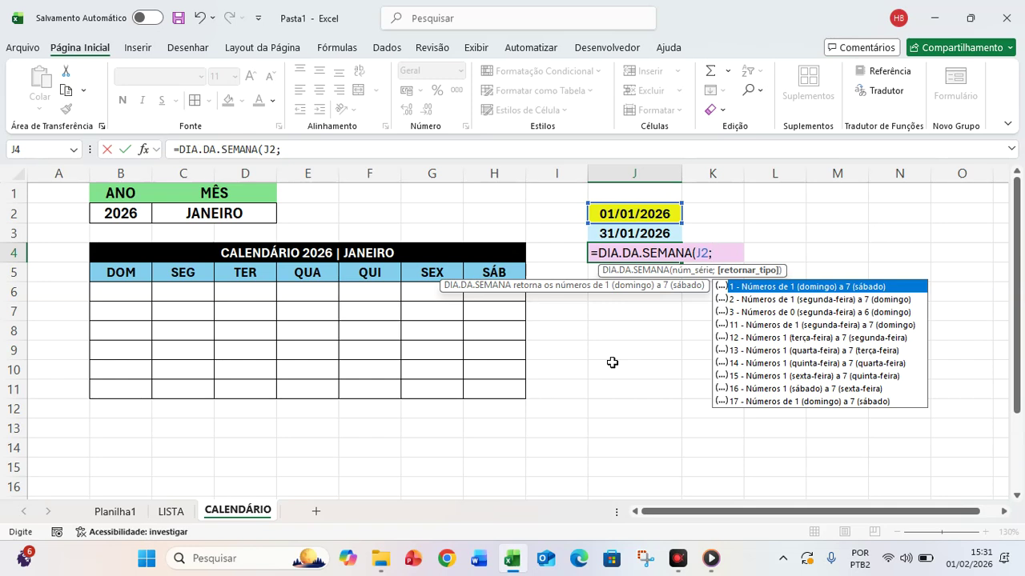
text(1)
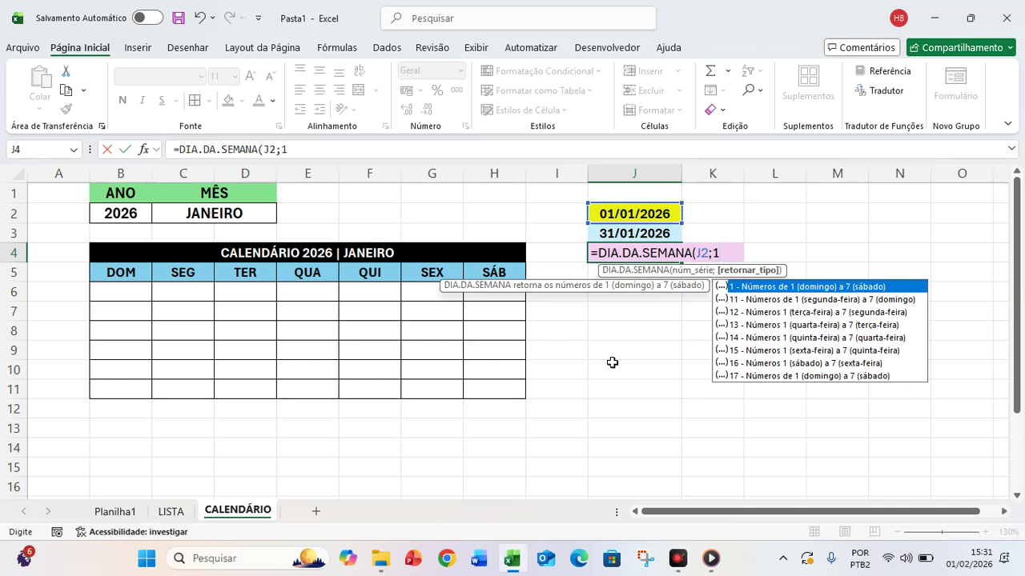
text())
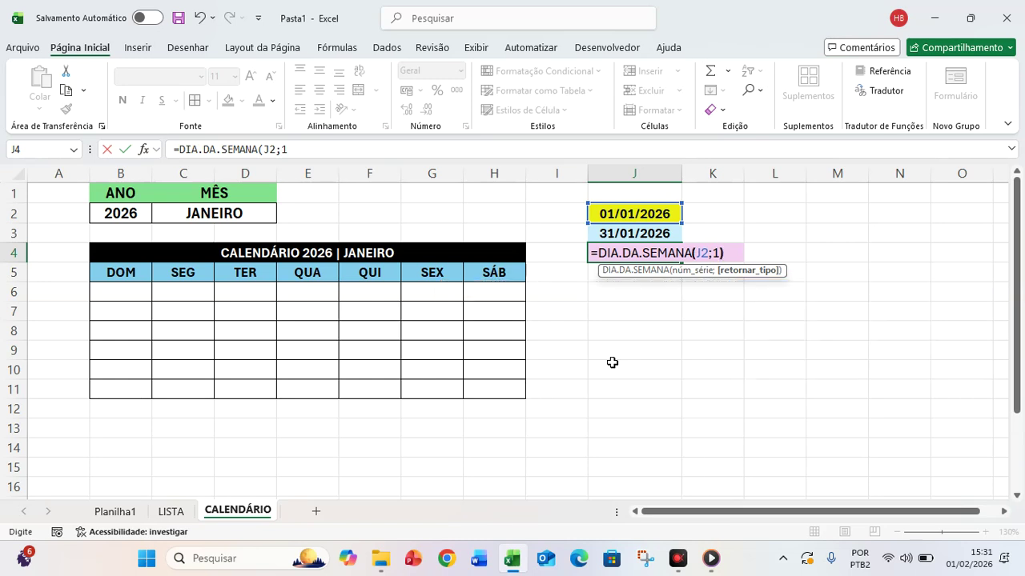
text())
key(Return)
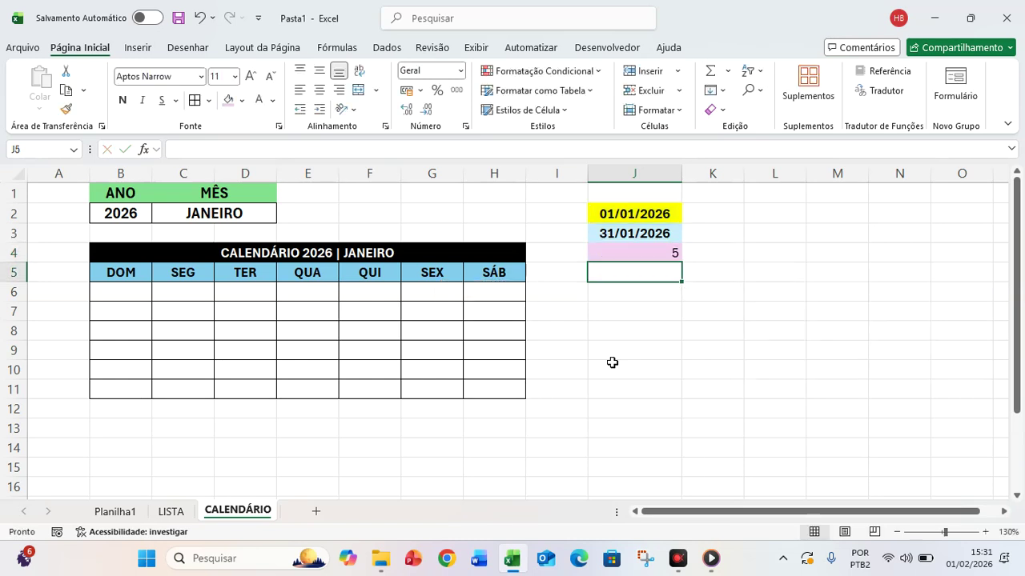
- Format the weekday number in J4 as horizontally centred and bold
click(636, 253)
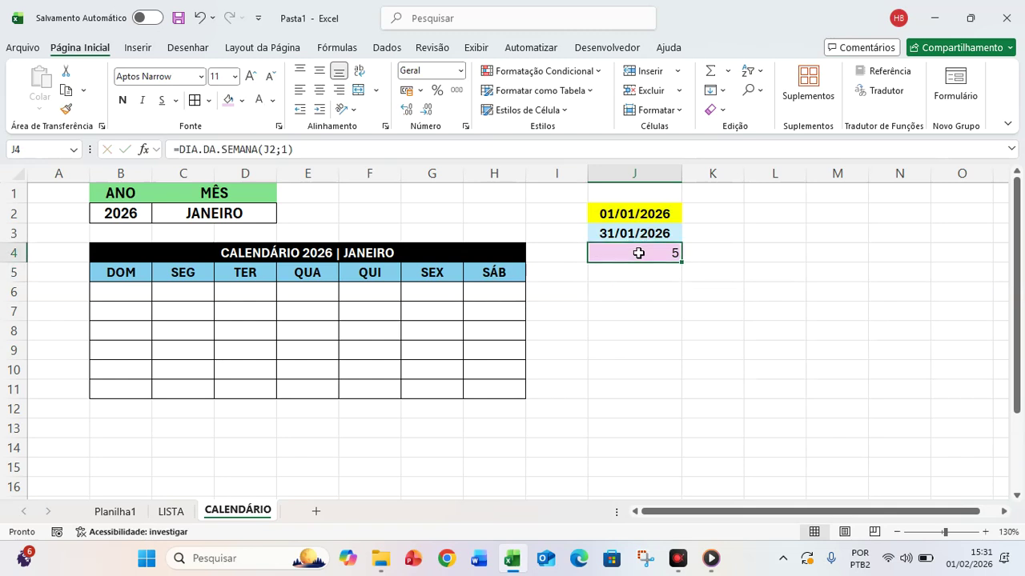
click(319, 90)
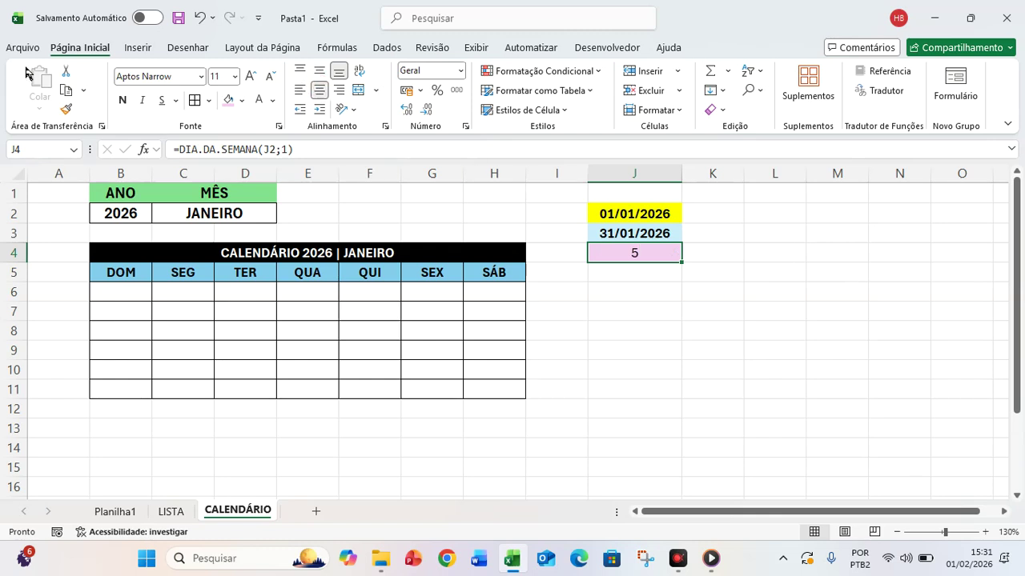
click(124, 101)
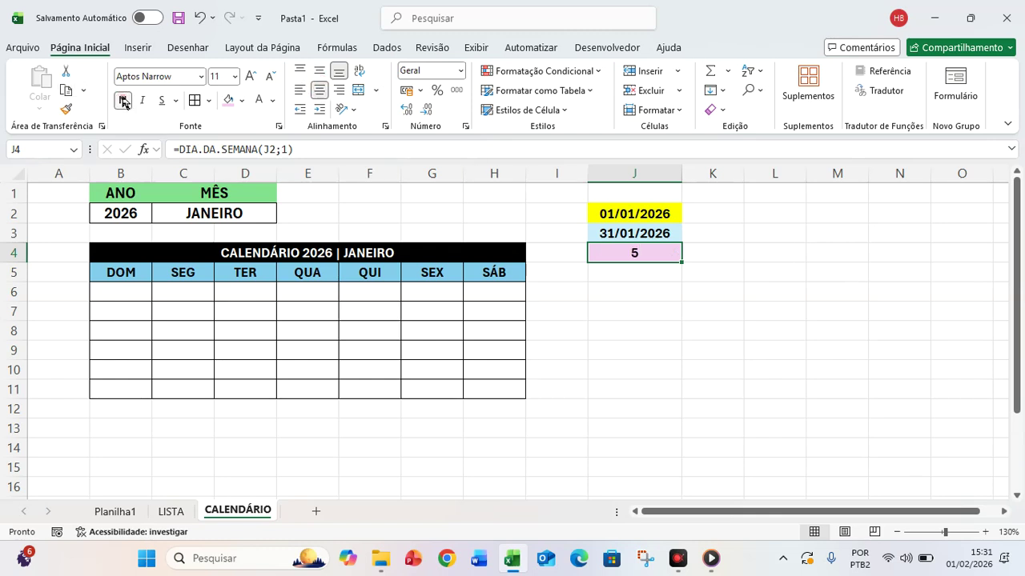
click(913, 330)
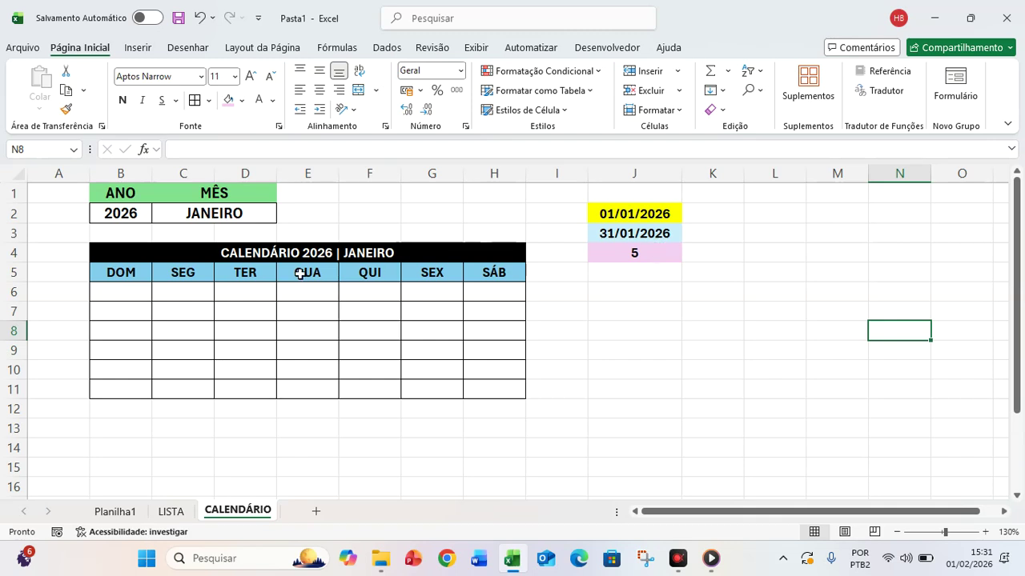
- Count the weekday headers from DOM to QUI to check them against the weekday number in J4
click(127, 273)
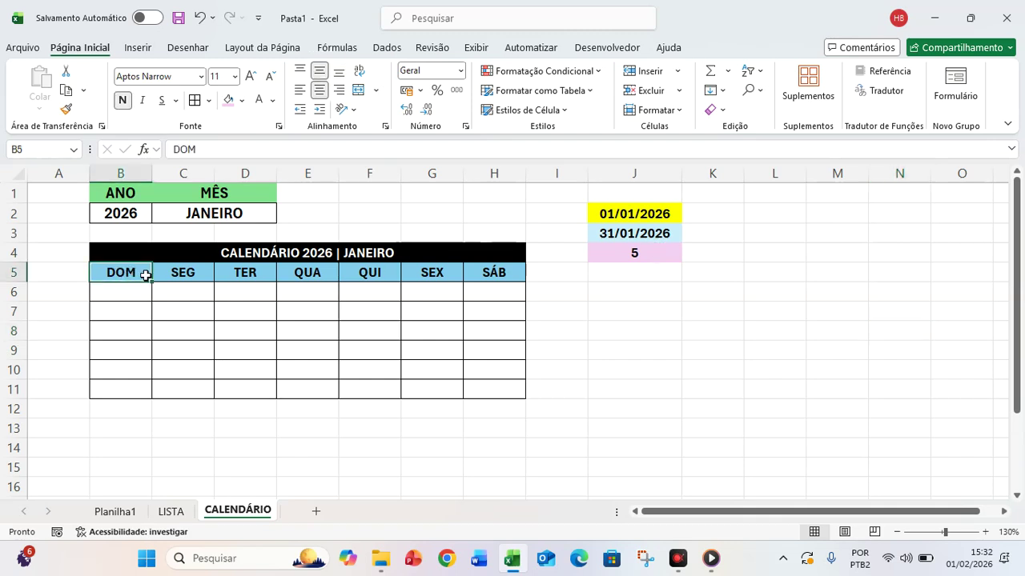
click(189, 272)
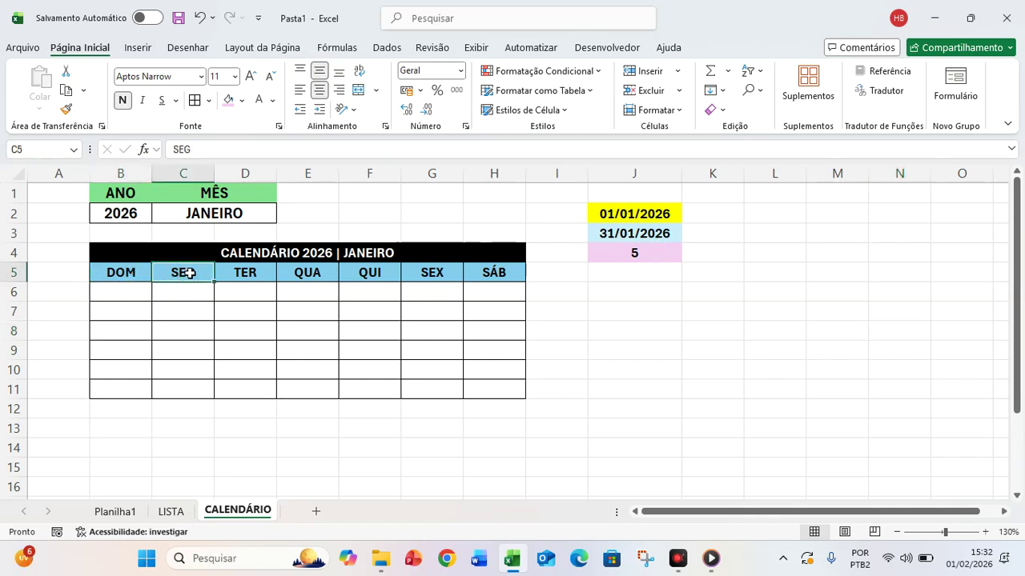
click(245, 273)
click(309, 272)
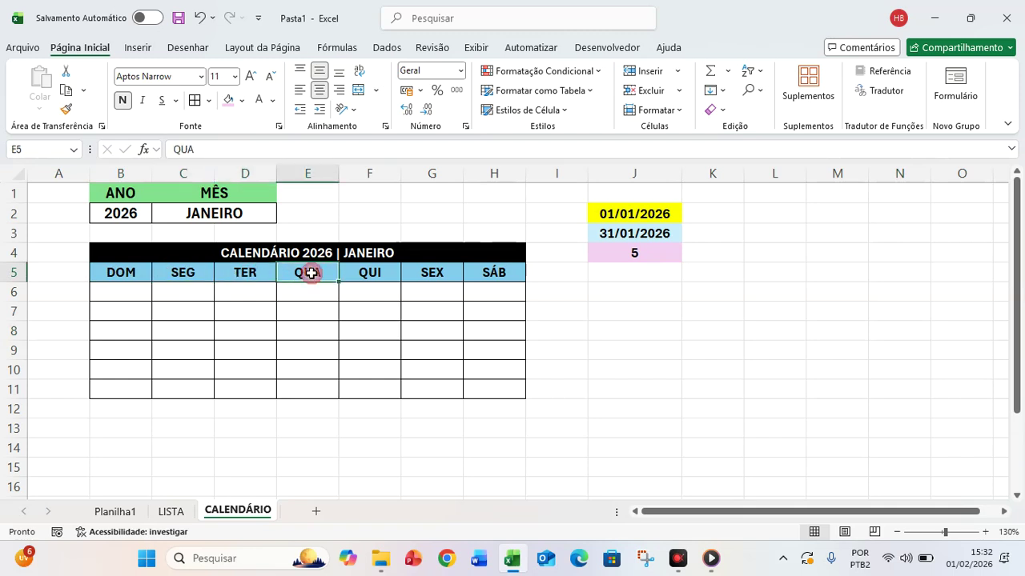
click(366, 273)
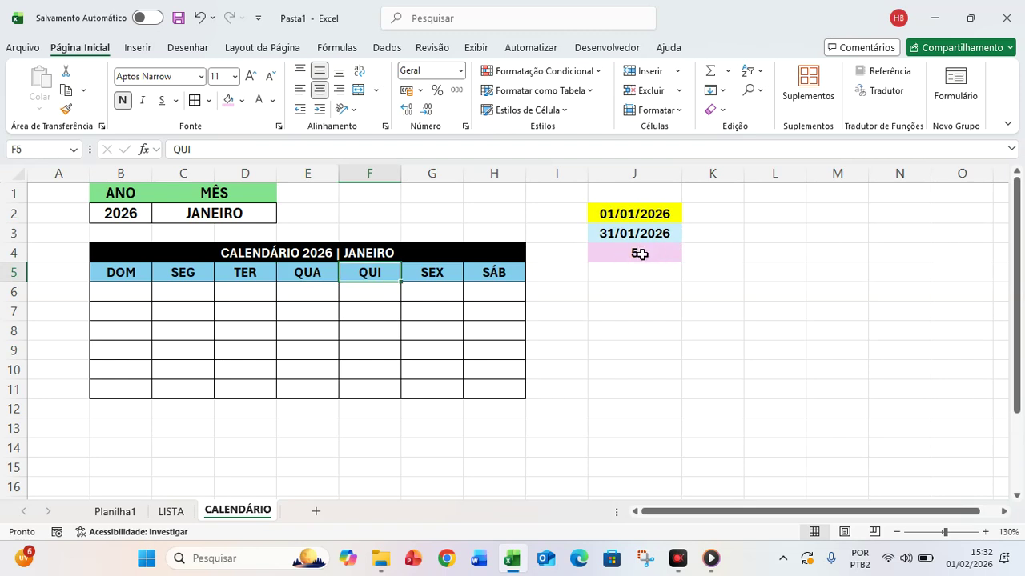
click(374, 290)
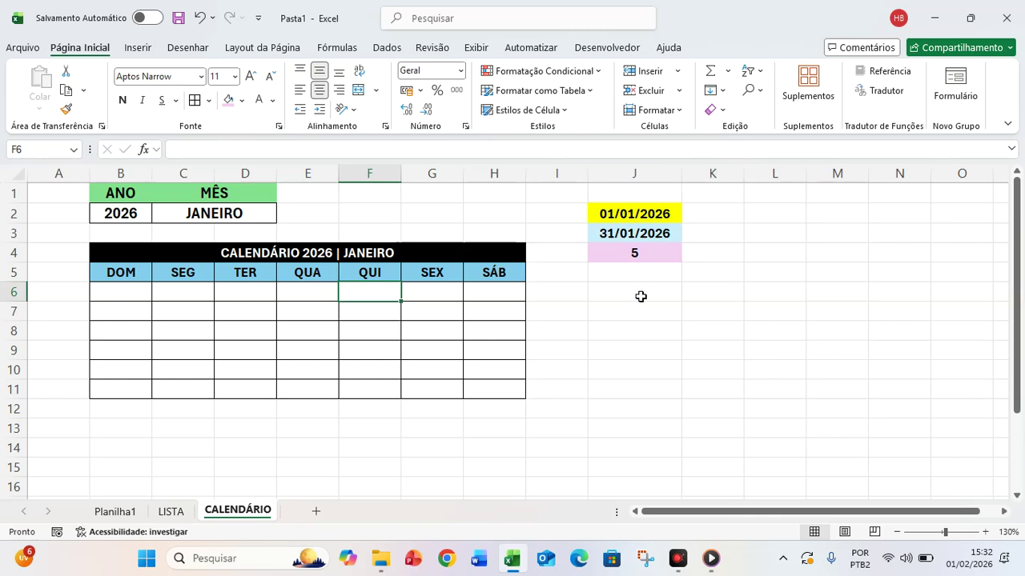
click(712, 305)
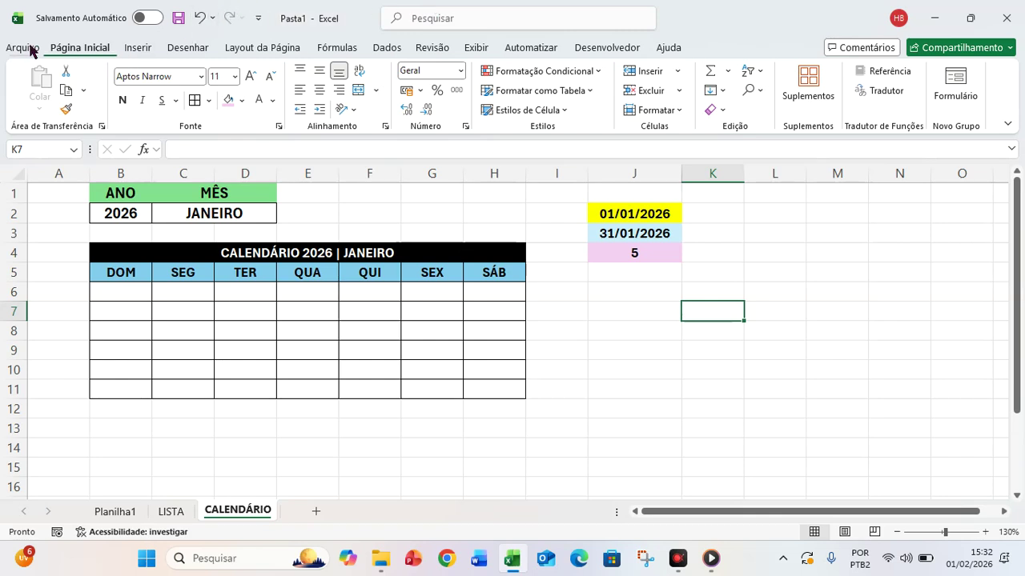
- Enter the formula =J2-J4+1 in B6, the first DOM cell, to get the calendar's starting date
click(125, 292)
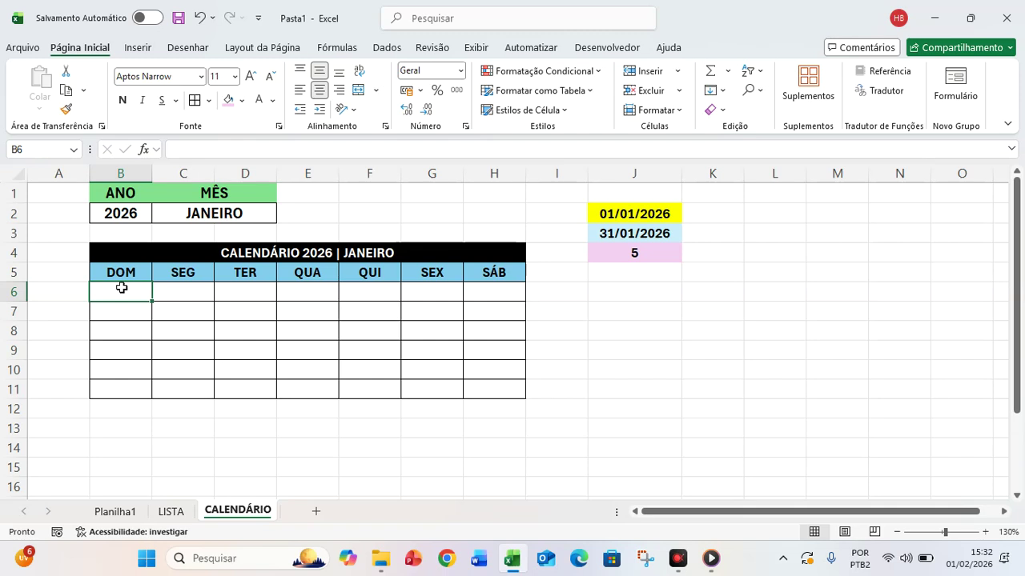
text(=)
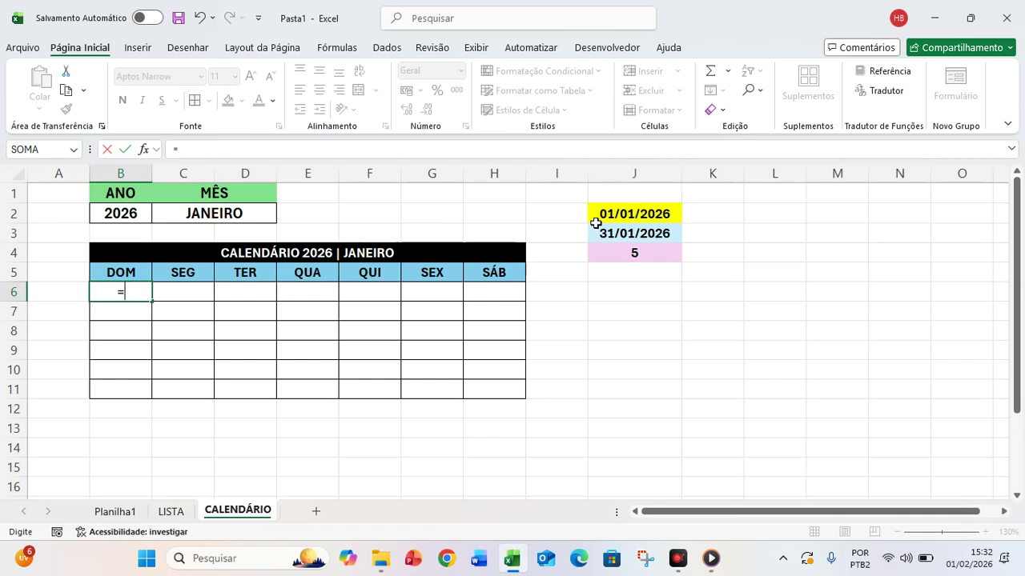
click(635, 214)
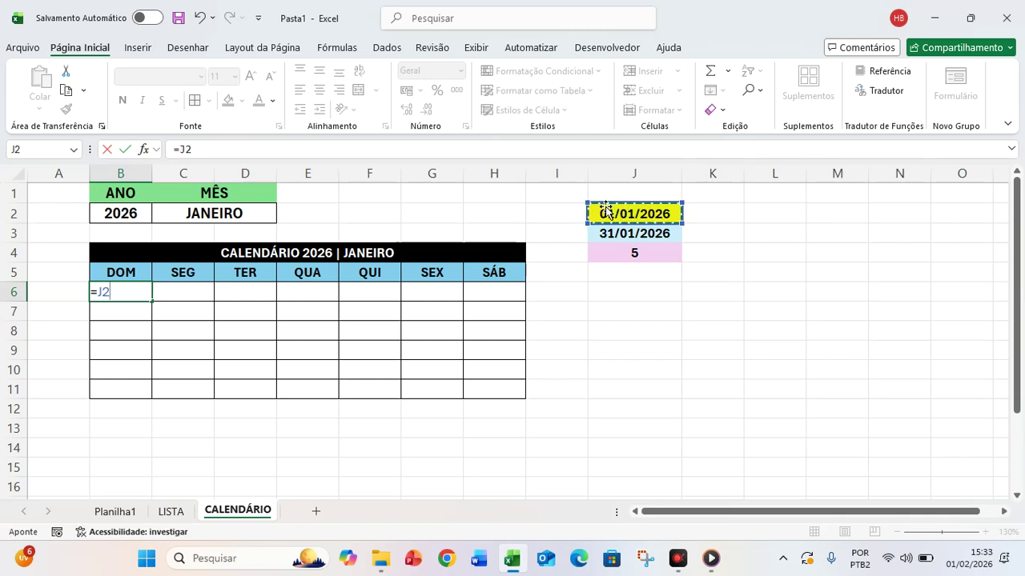
text(-)
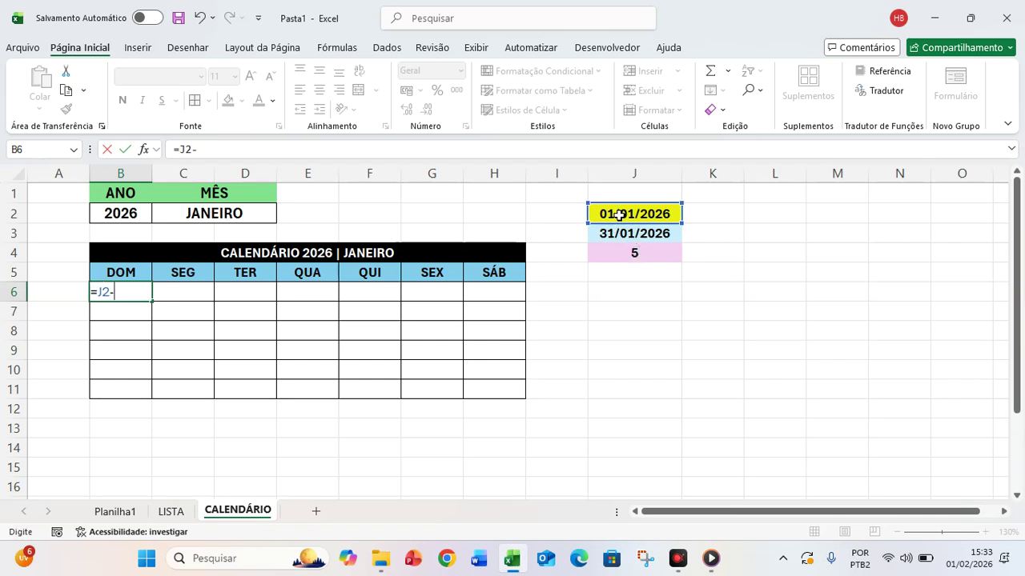
click(637, 253)
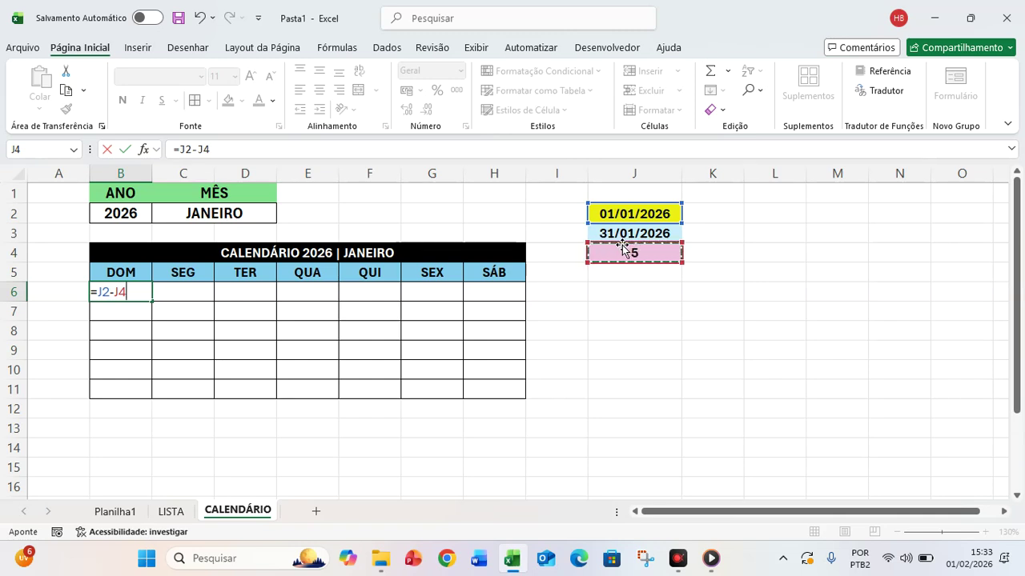
text(+1)
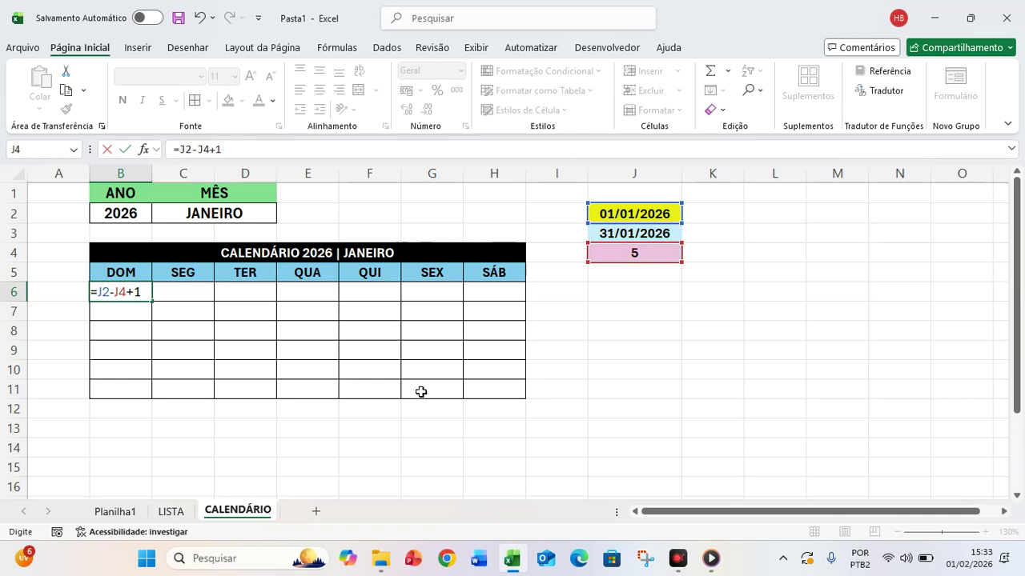
key(Return)
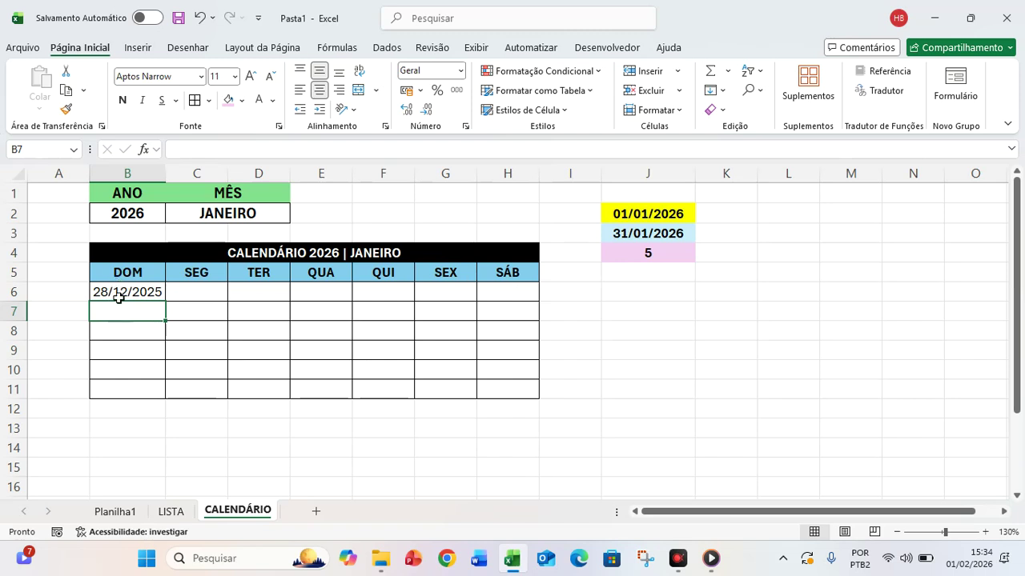
- Enter the formula =B6+1 in C6 to get the date for SEG in the first week
click(194, 293)
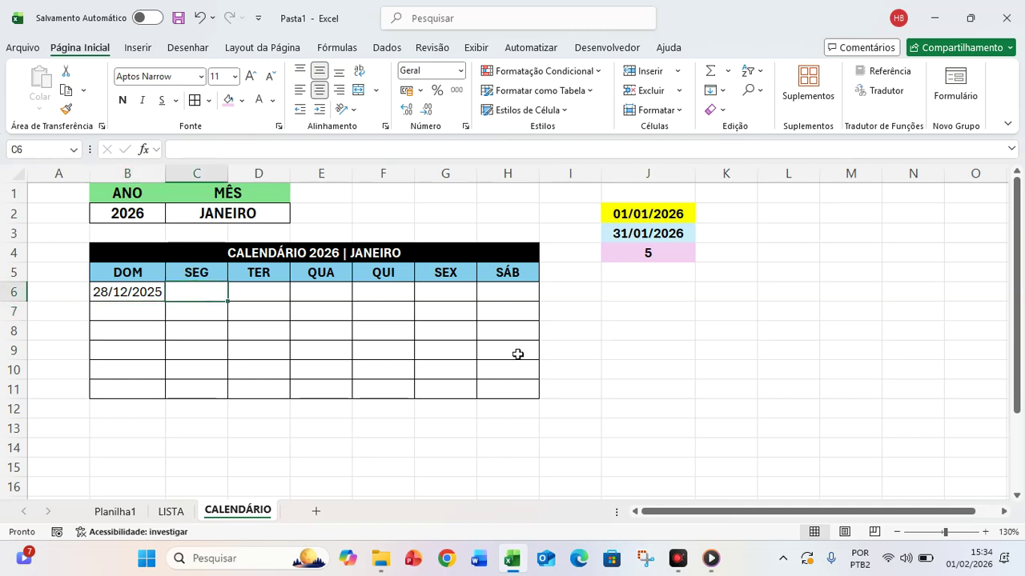
text(=)
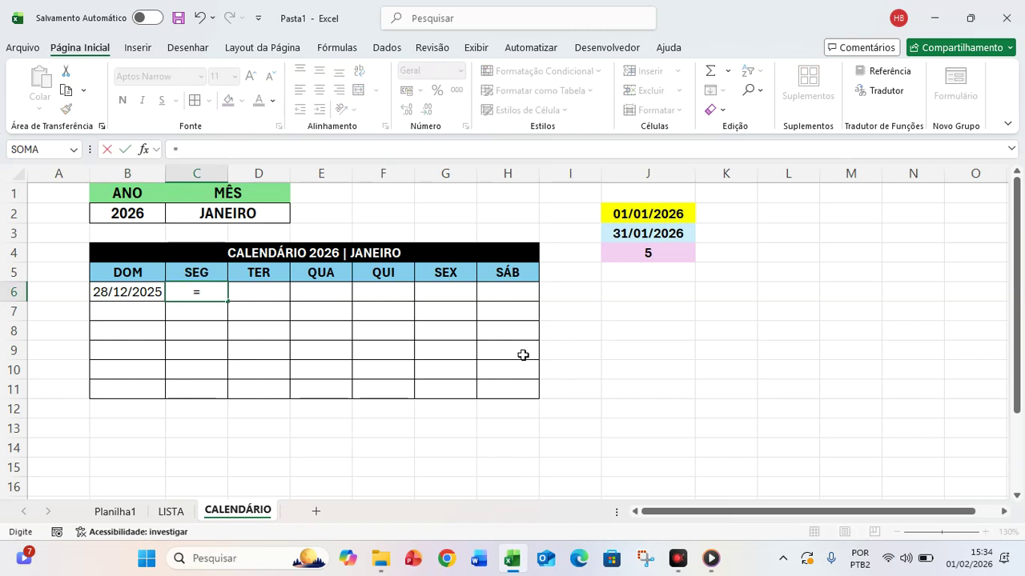
click(120, 292)
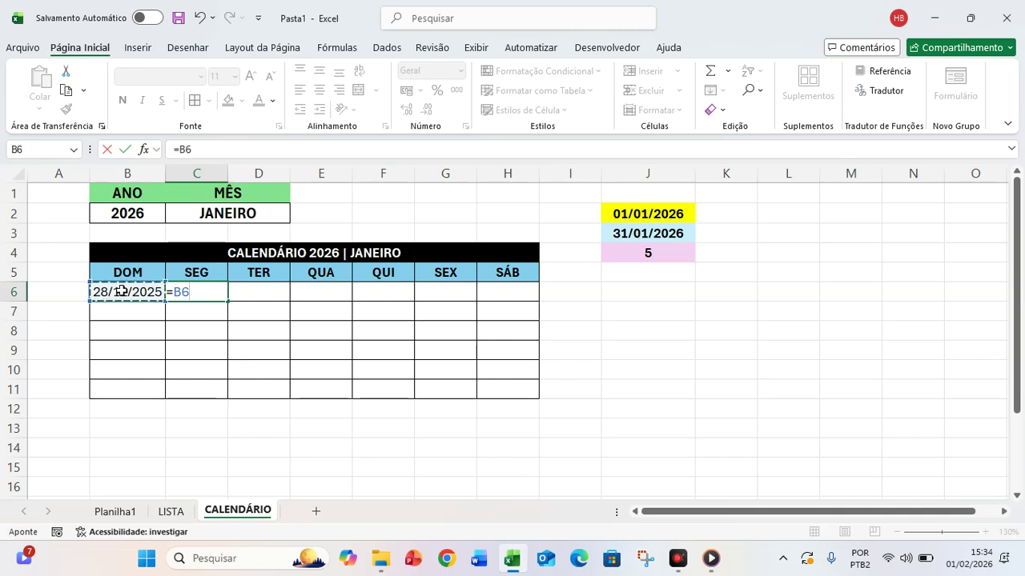
text(+)
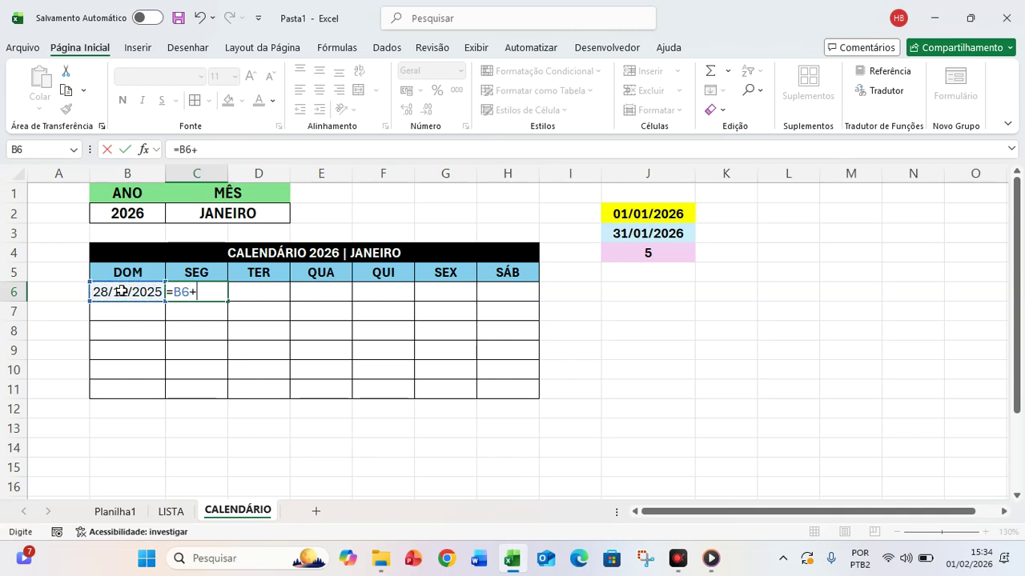
text(1)
key(Return)
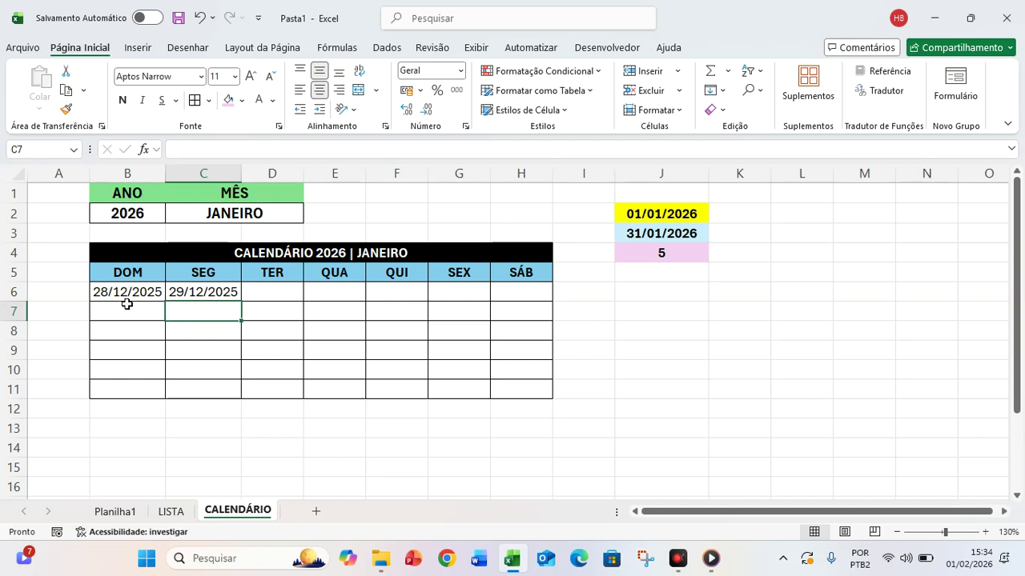
- Extend the C6 formula across TER, QUA and QUI (D6:F6), autofitting the width of columns D, E and F
click(213, 294)
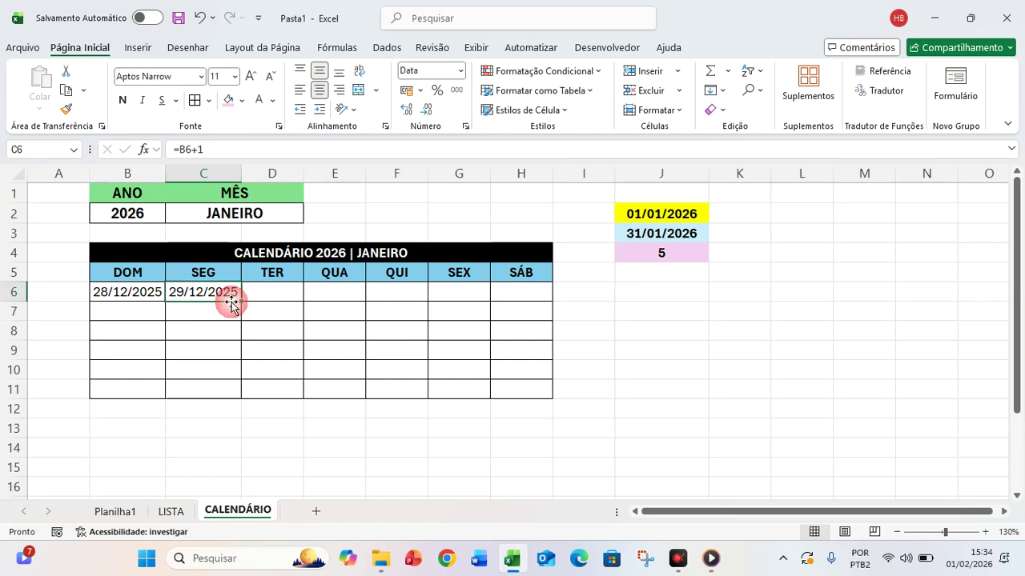
drag(242, 301, 298, 301)
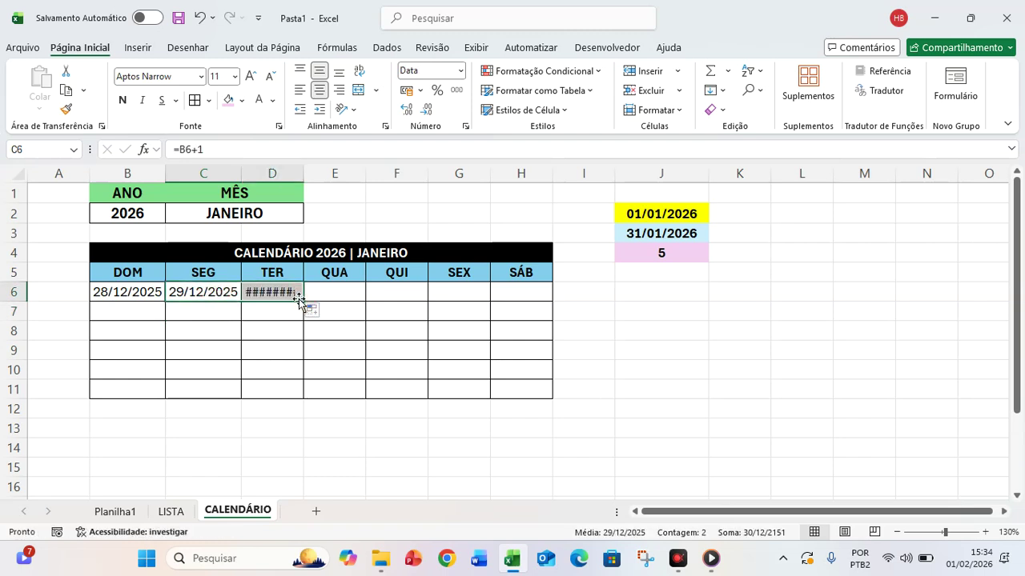
double_click(304, 171)
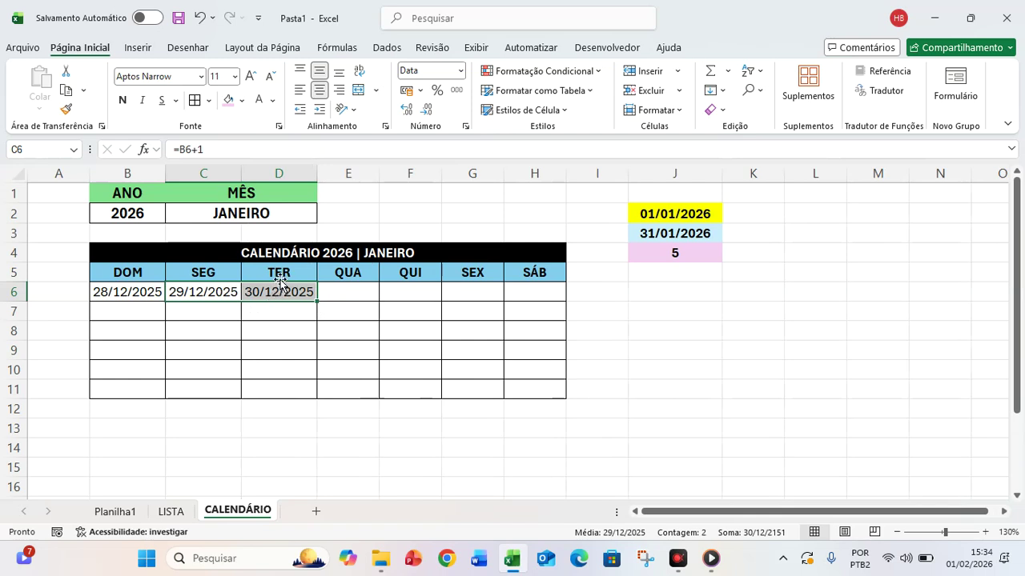
drag(319, 302, 360, 300)
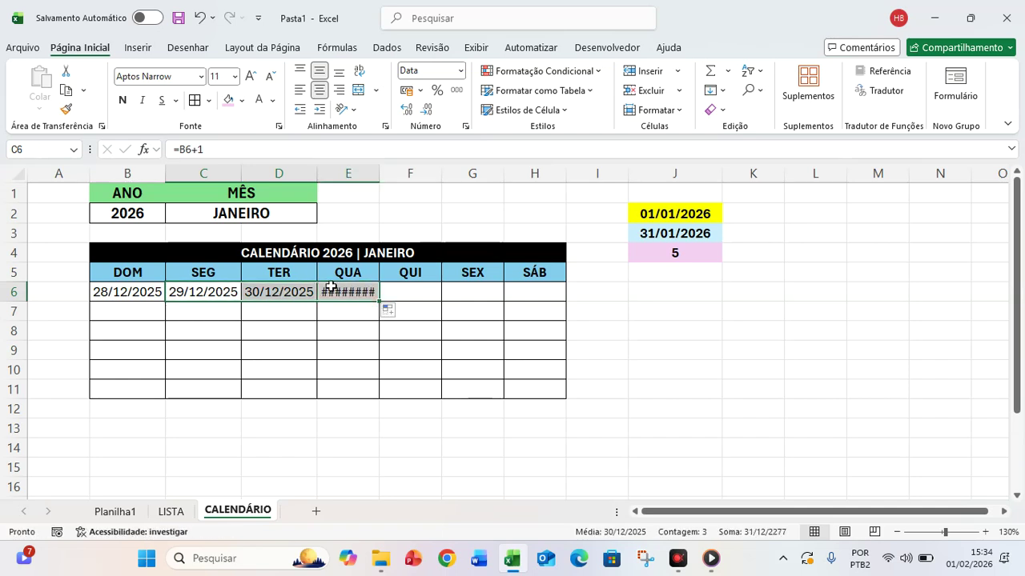
double_click(378, 170)
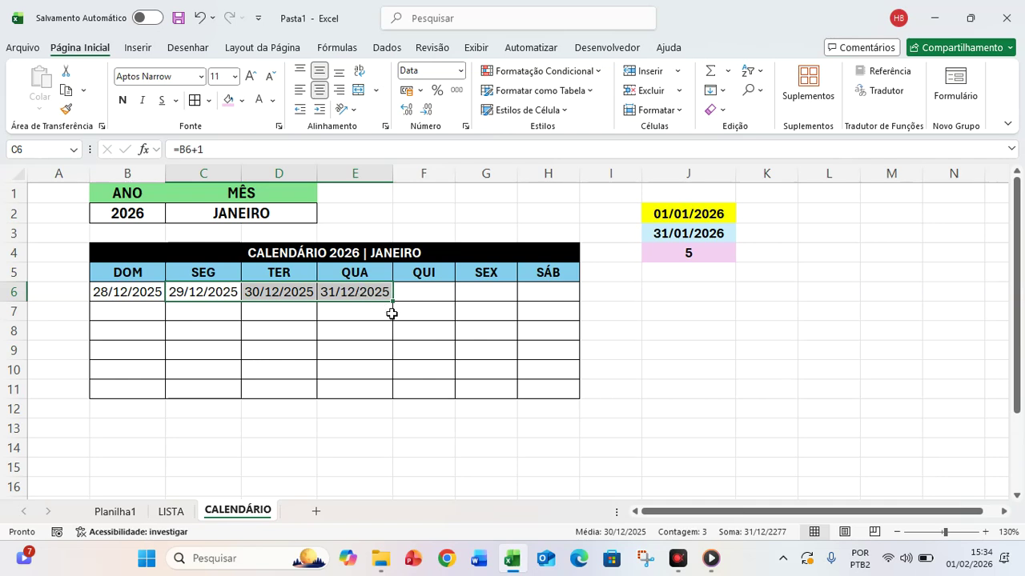
drag(394, 303, 437, 291)
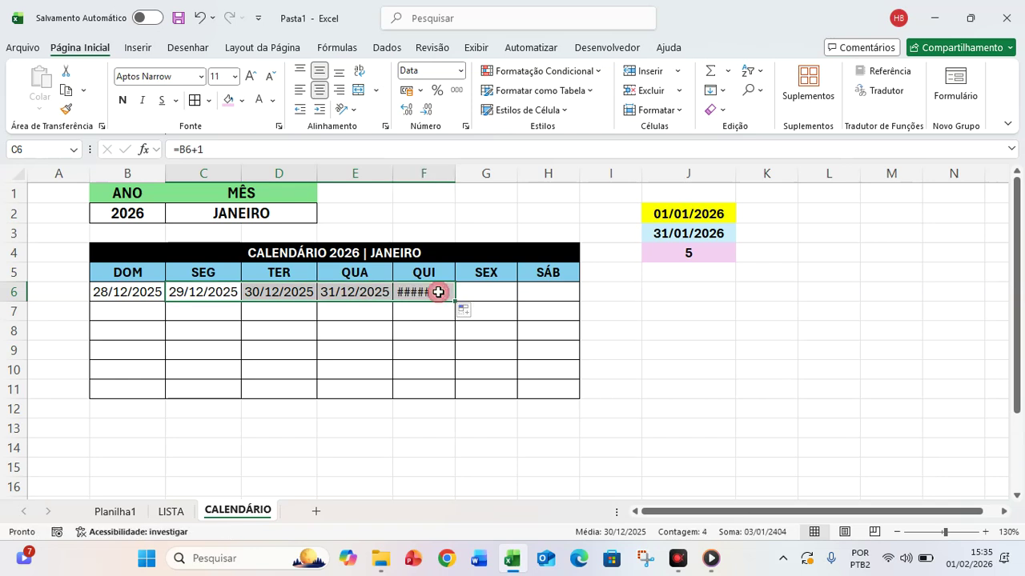
double_click(458, 175)
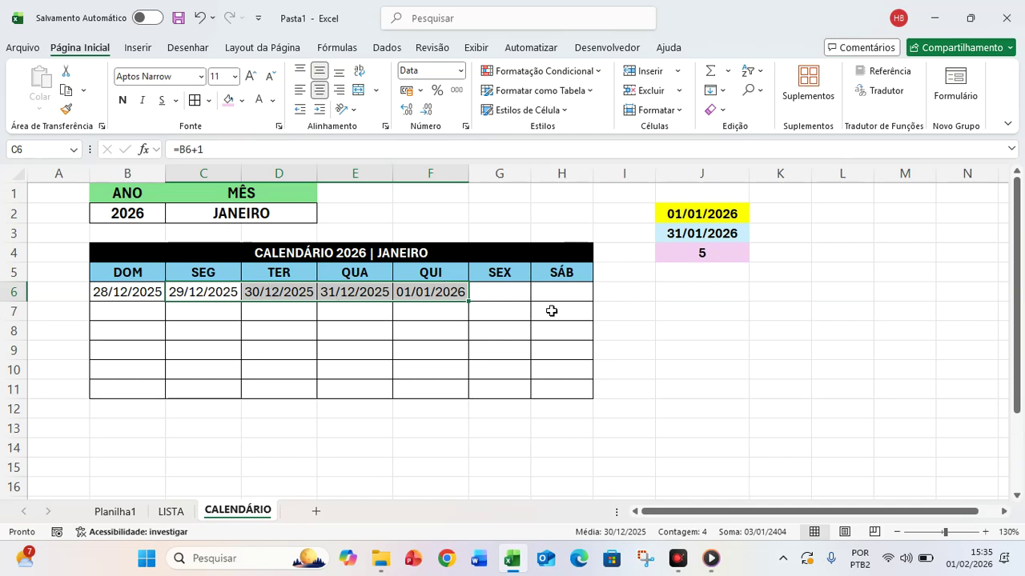
- Extend the first-week date formula to SEX and SÁB (G6:H6) and widen columns G and H to fit the dates
drag(470, 301, 582, 296)
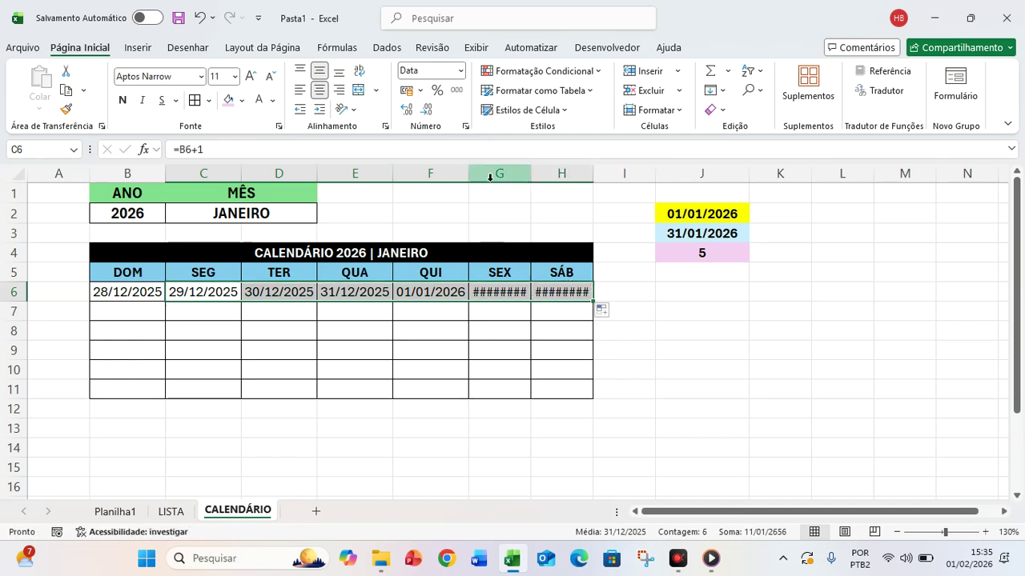
drag(530, 172, 545, 172)
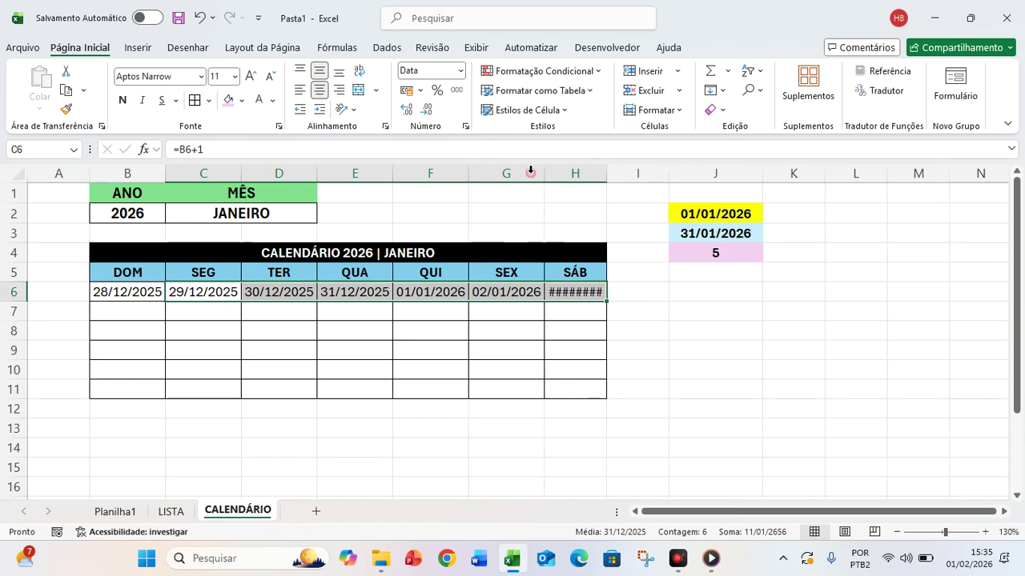
double_click(604, 169)
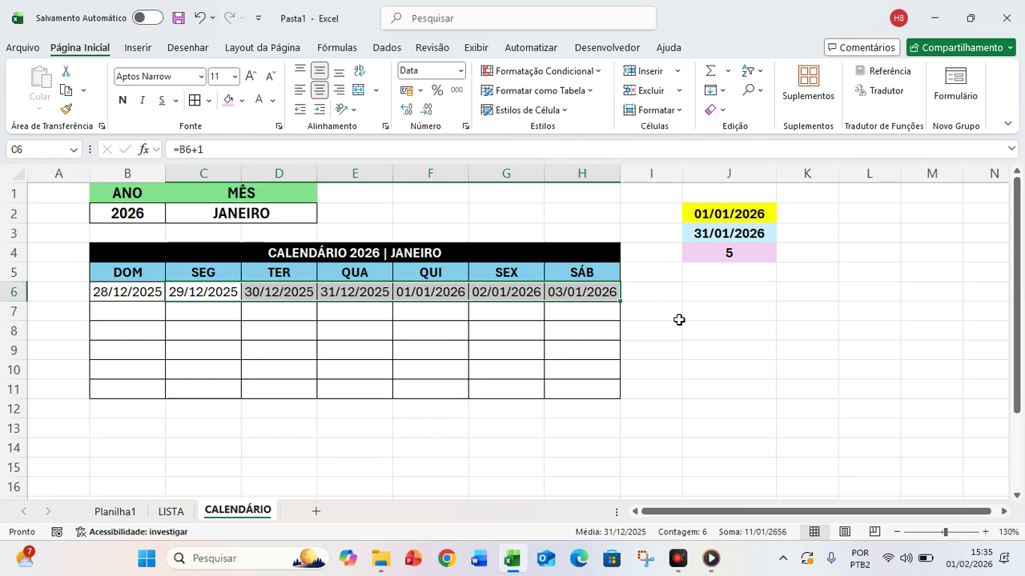
click(713, 336)
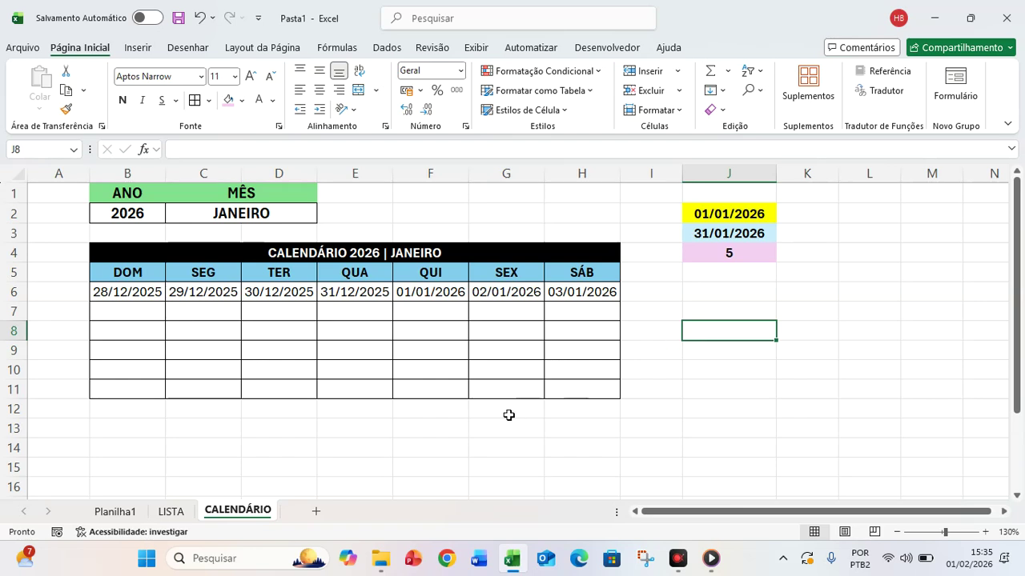
- Copy the SEG to SÁB formulas in C6:H6 down through row 11
drag(200, 293, 619, 393)
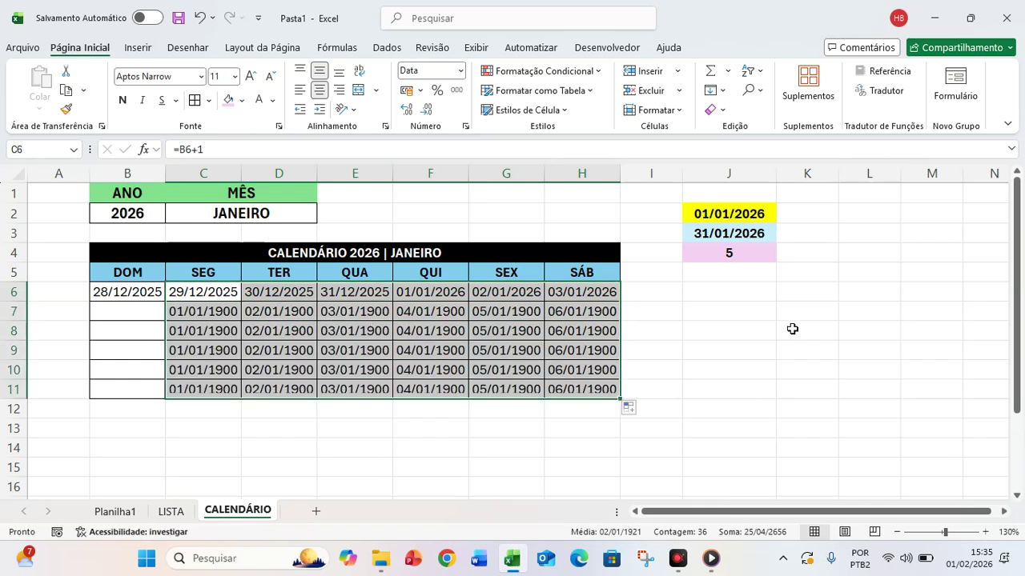
click(878, 367)
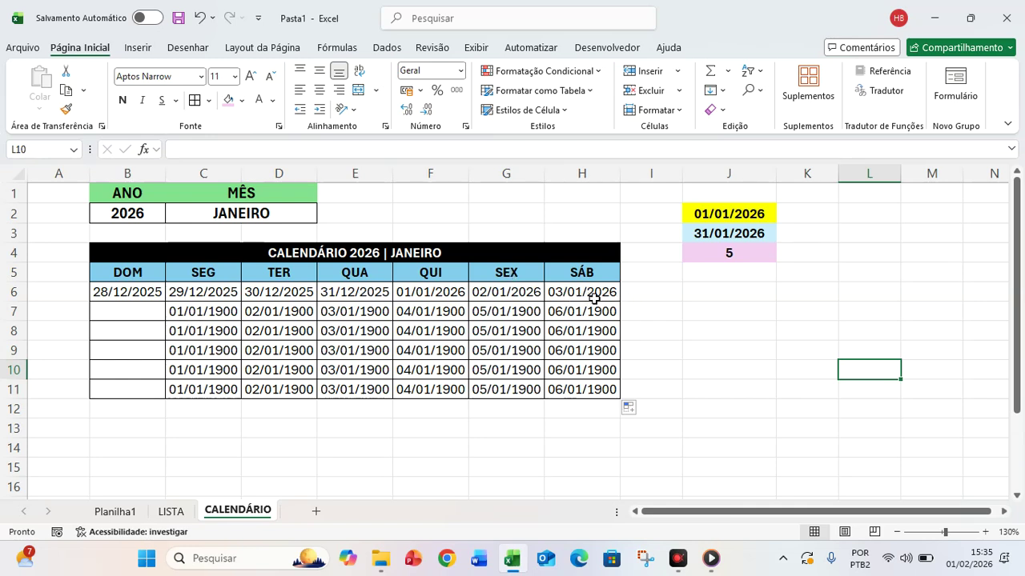
- Enter the formula =H6+1 in B7 to continue the second week's DOM from the previous SÁB
click(123, 314)
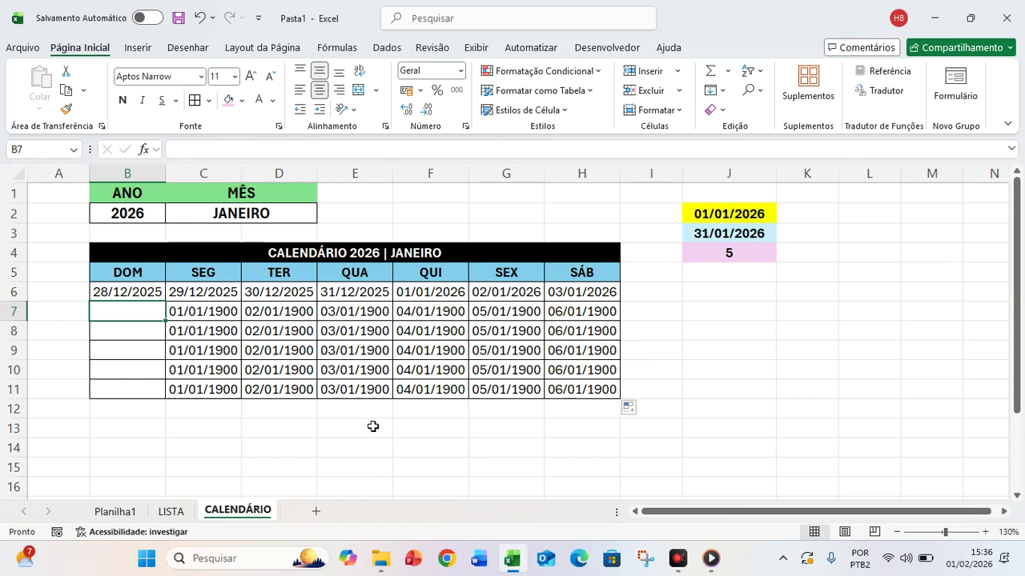
text(=)
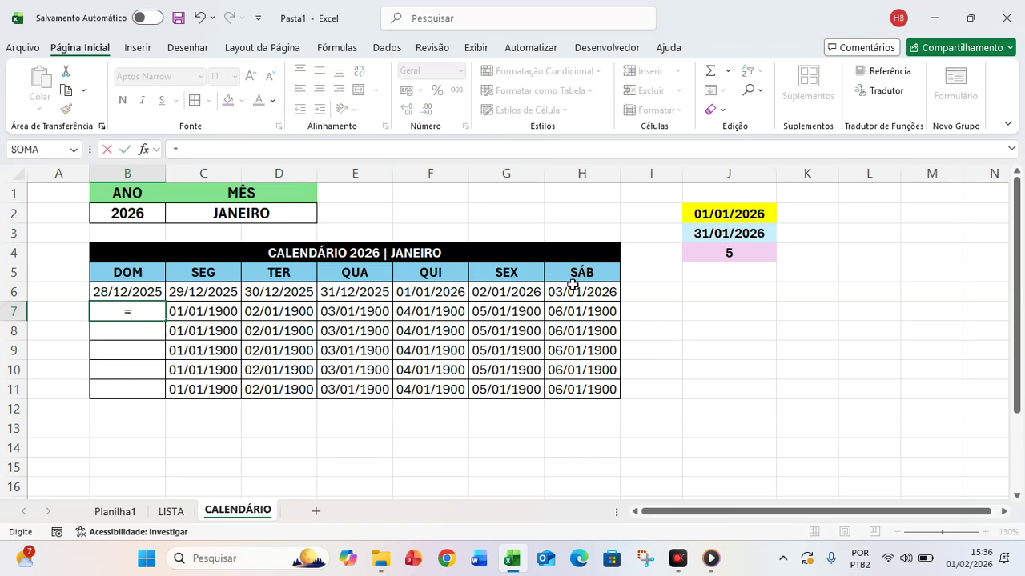
click(578, 290)
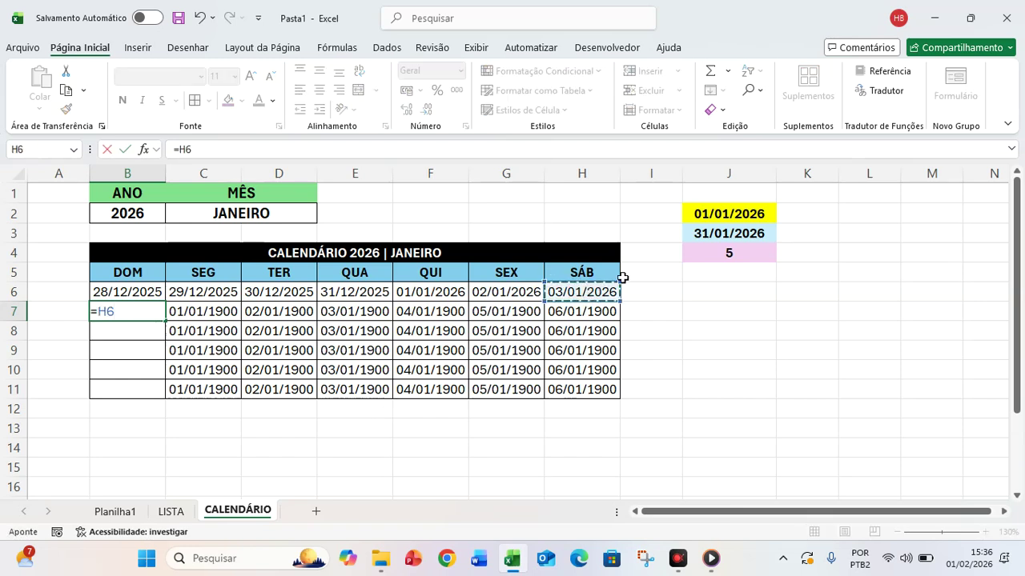
text(+1)
key(Return)
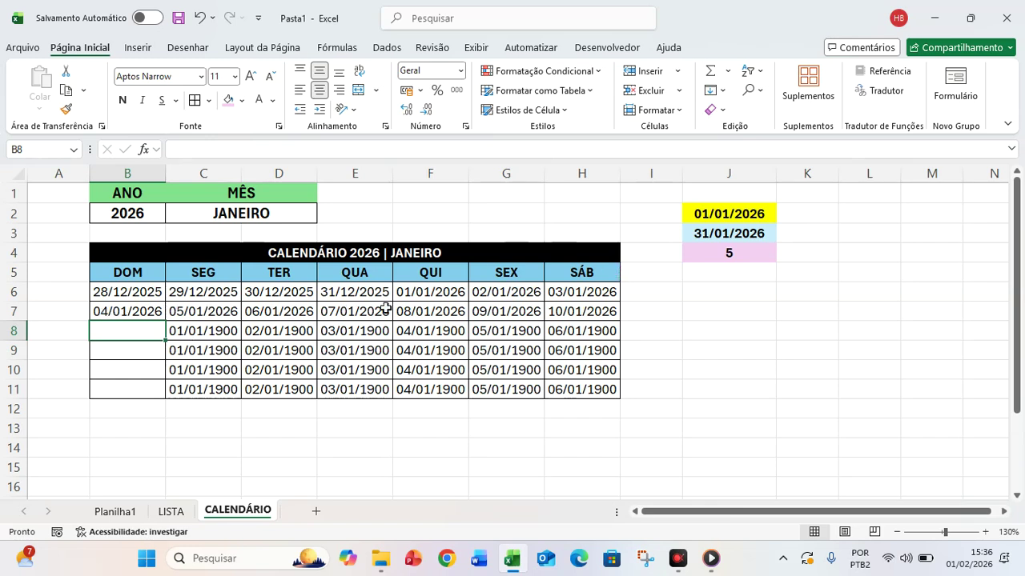
- Fill the B7 formula down the DOM column to B11
click(124, 314)
drag(166, 321, 157, 398)
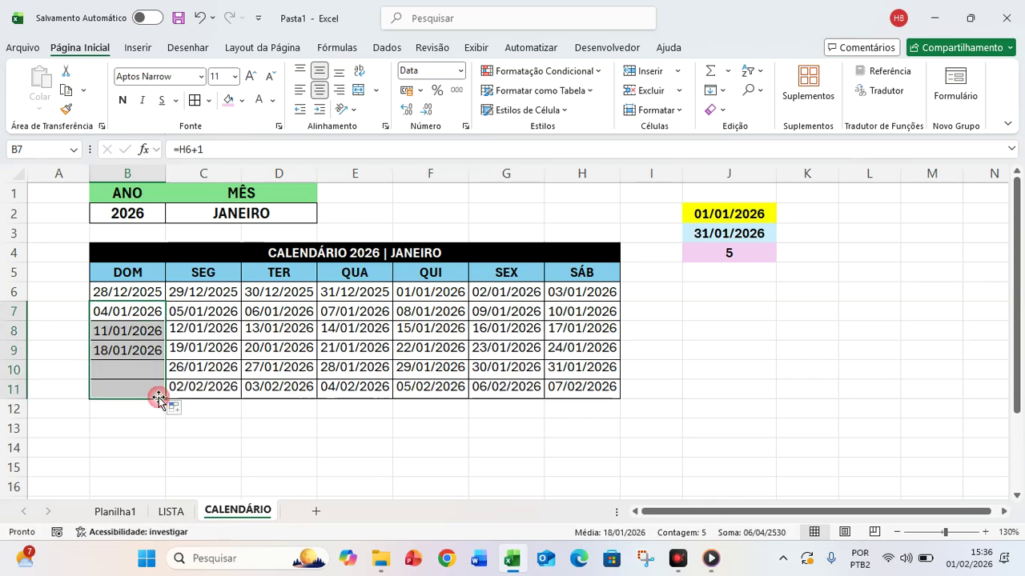
click(852, 383)
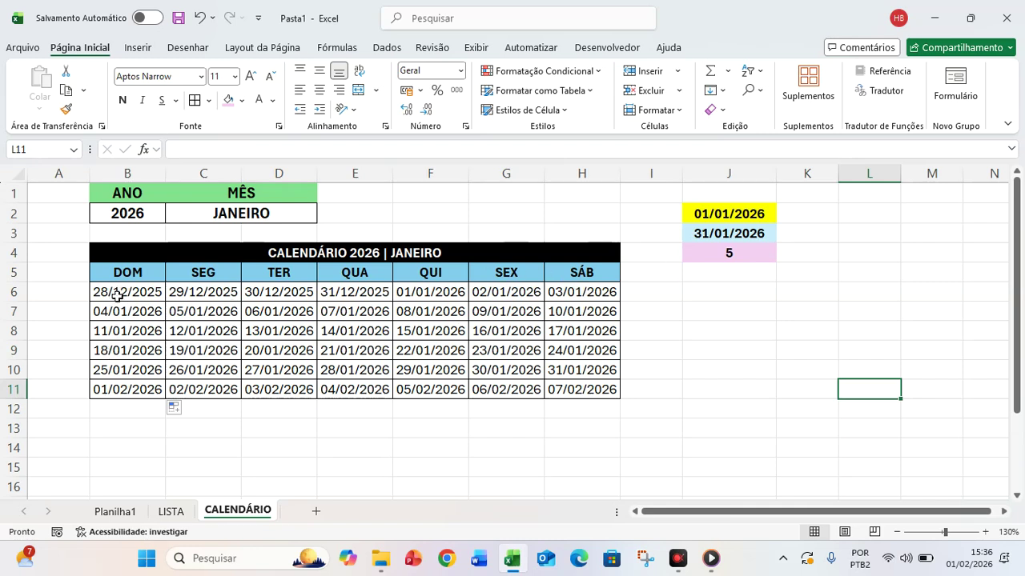
- Apply the custom number format dd to the calendar dates in B6:H11 so that only the day is shown
drag(116, 294, 590, 389)
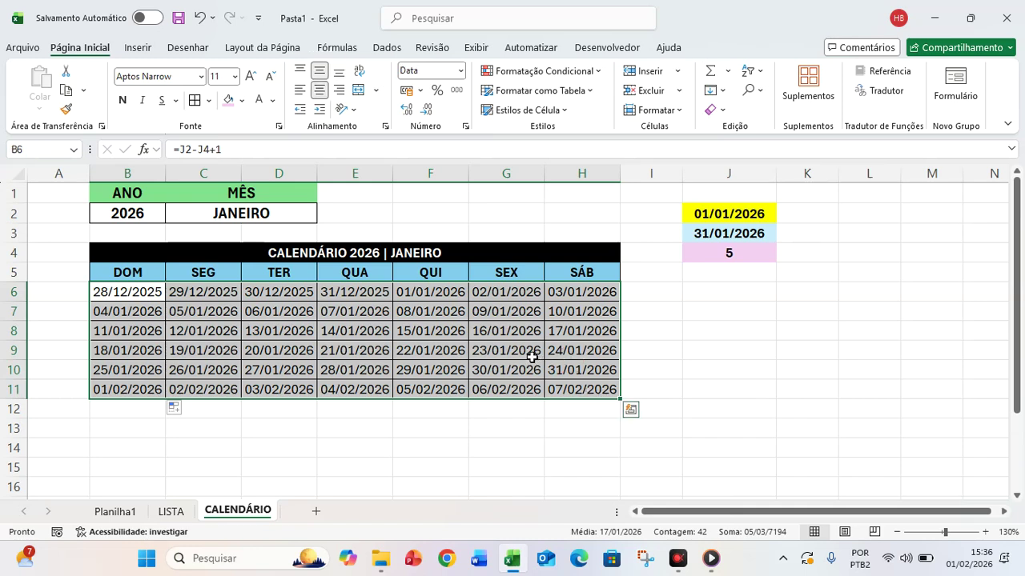
right_click(367, 315)
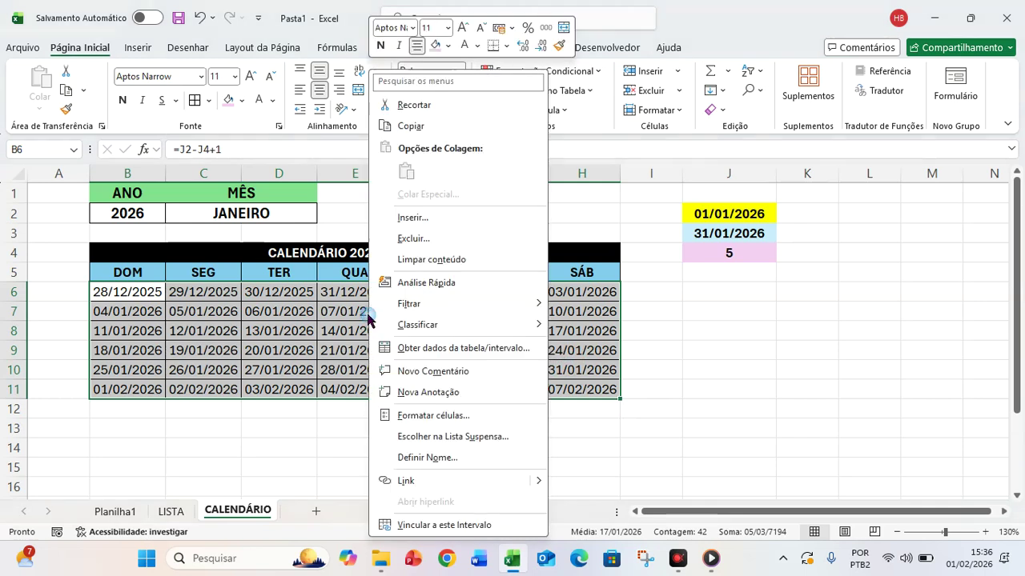
click(433, 415)
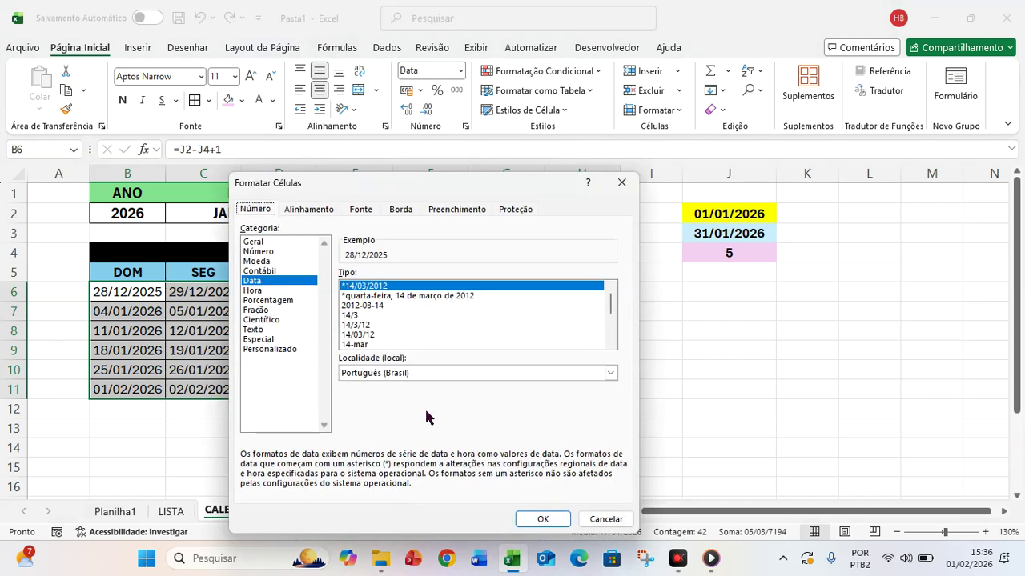
click(259, 340)
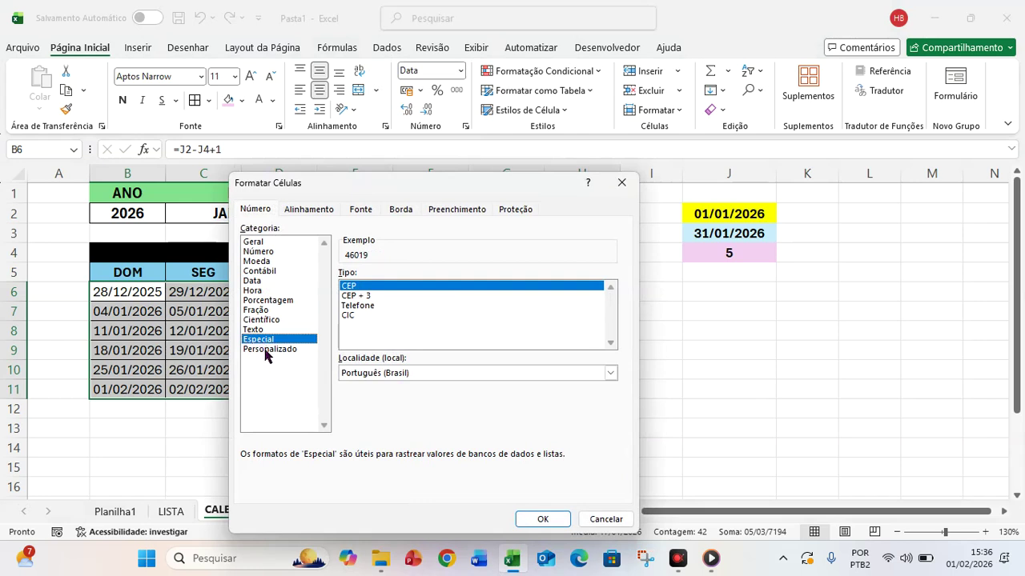
click(268, 350)
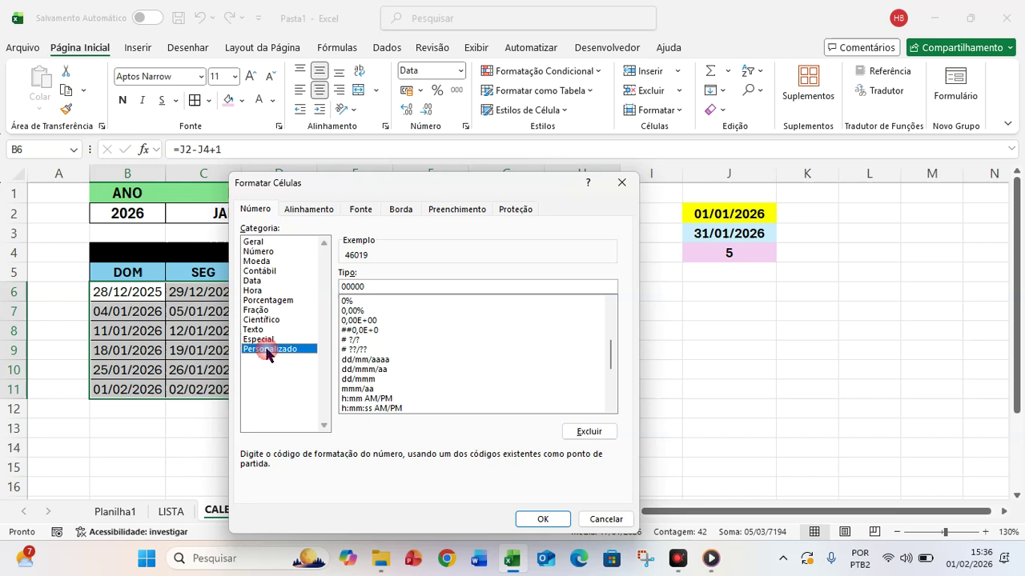
drag(262, 188, 334, 159)
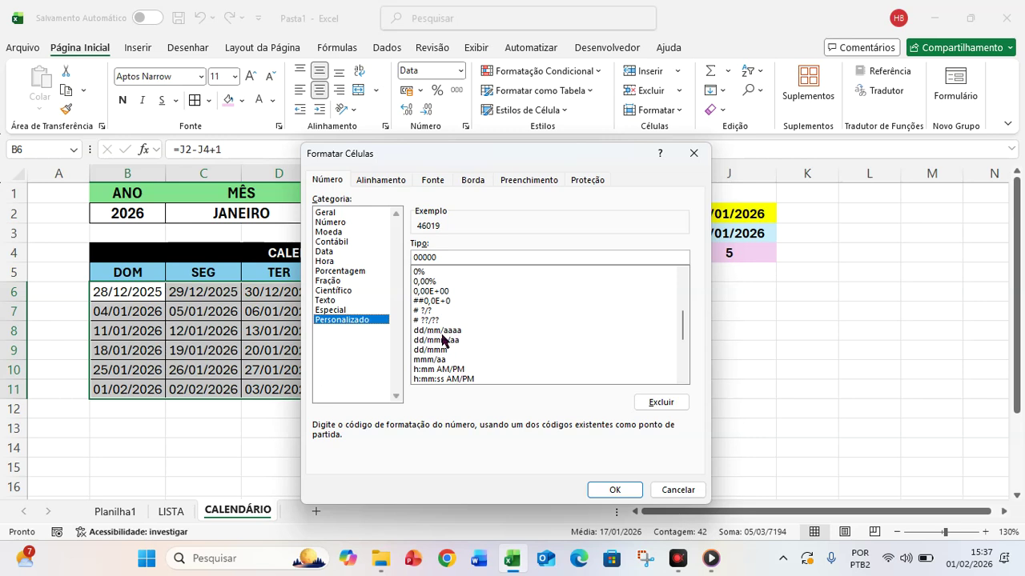
click(447, 332)
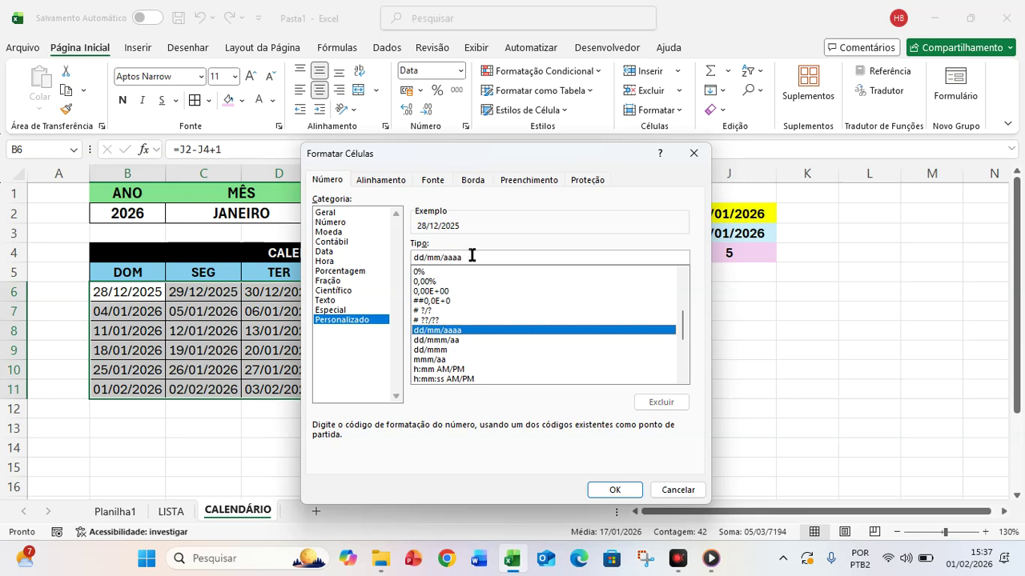
drag(425, 257, 489, 266)
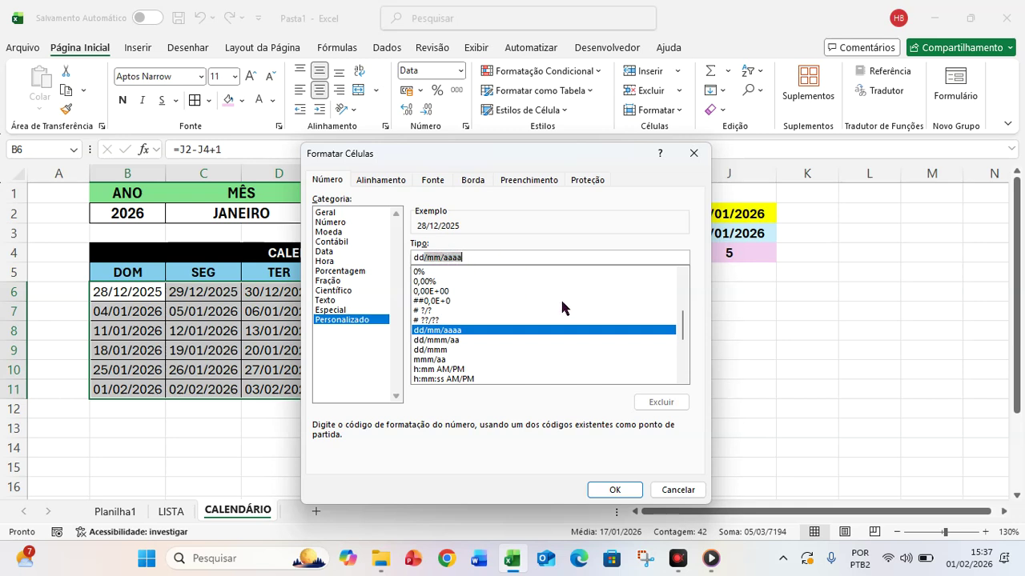
key(BackSpace)
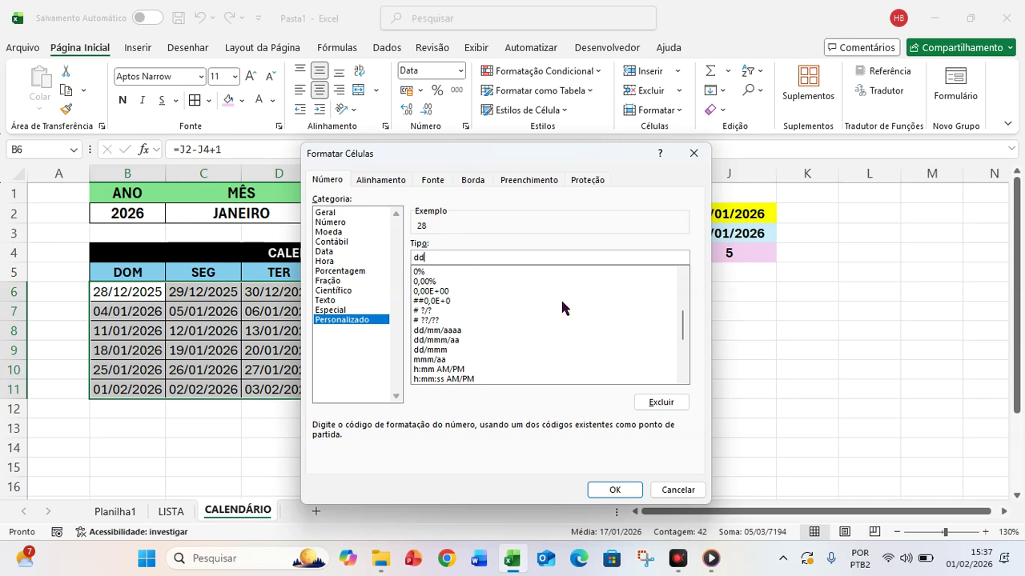
click(615, 491)
click(787, 375)
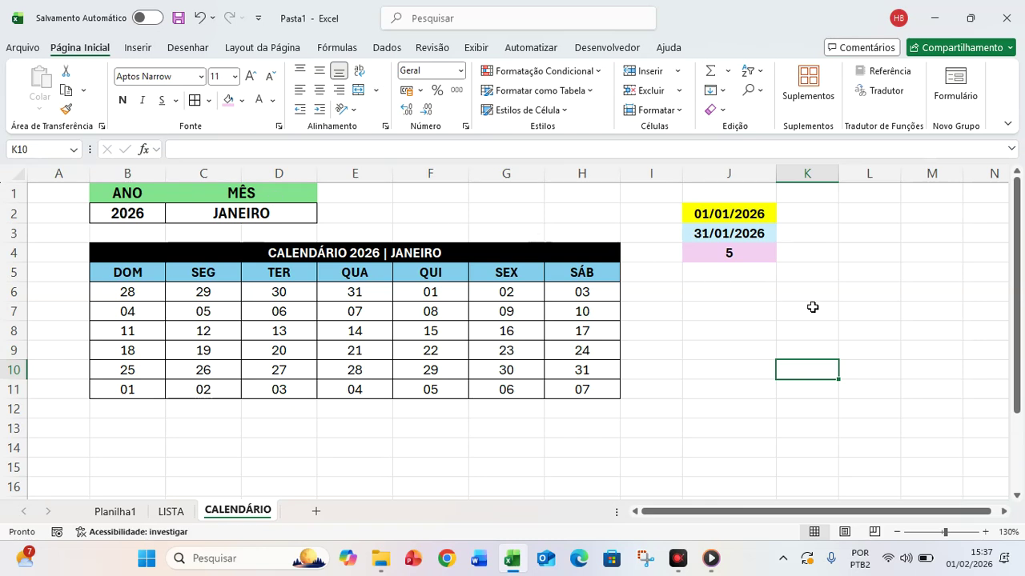
click(869, 317)
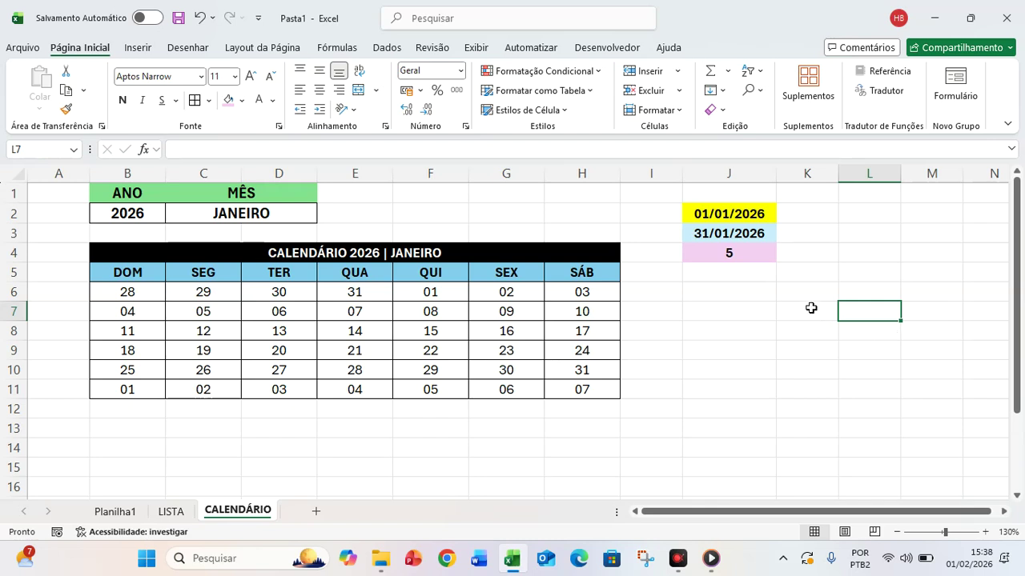
- Create a conditional formatting rule for the calendar dates in B6:H11 that uses a formula to determine which cells to format
click(129, 295)
drag(130, 296, 587, 390)
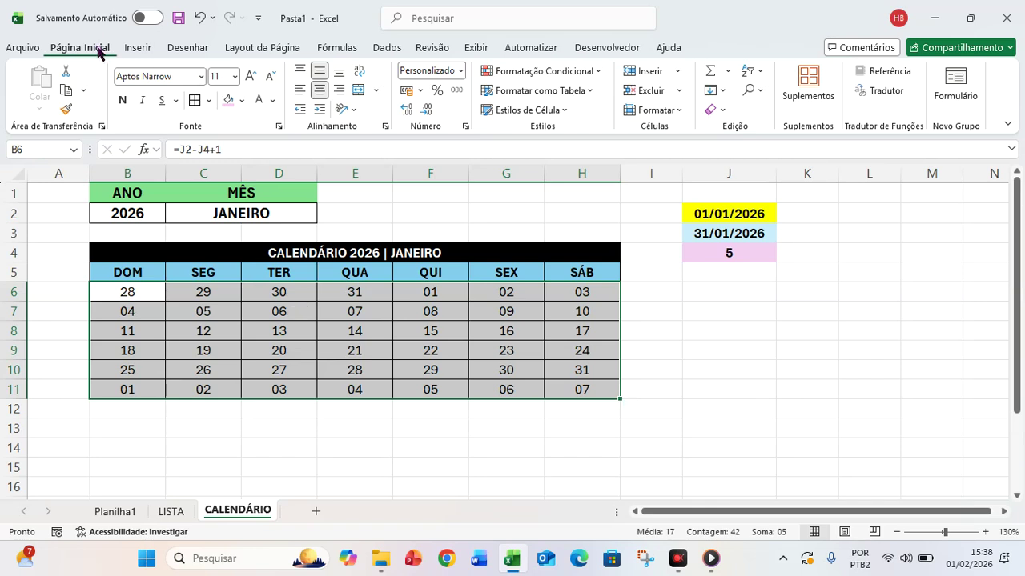
click(599, 72)
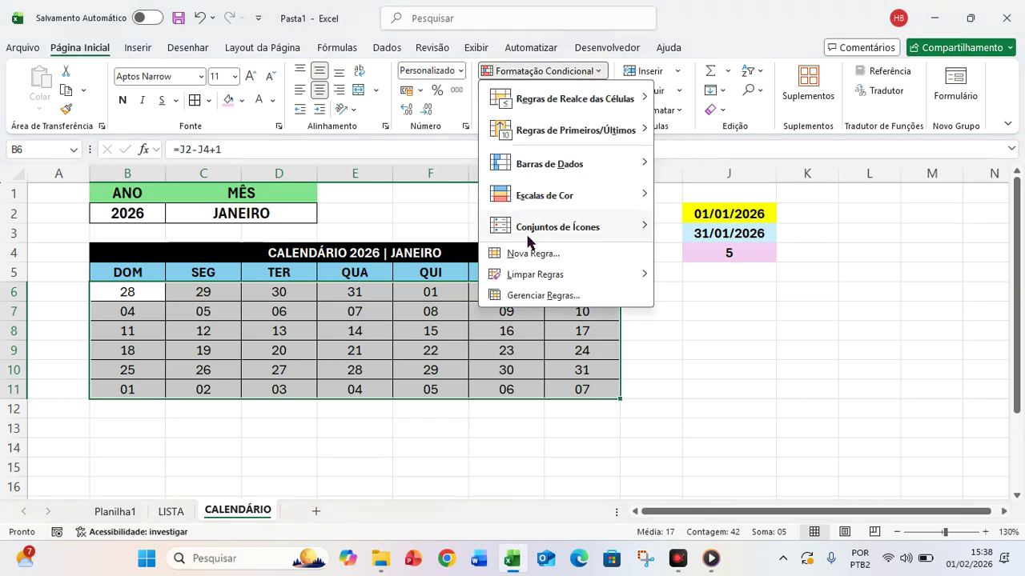
click(526, 254)
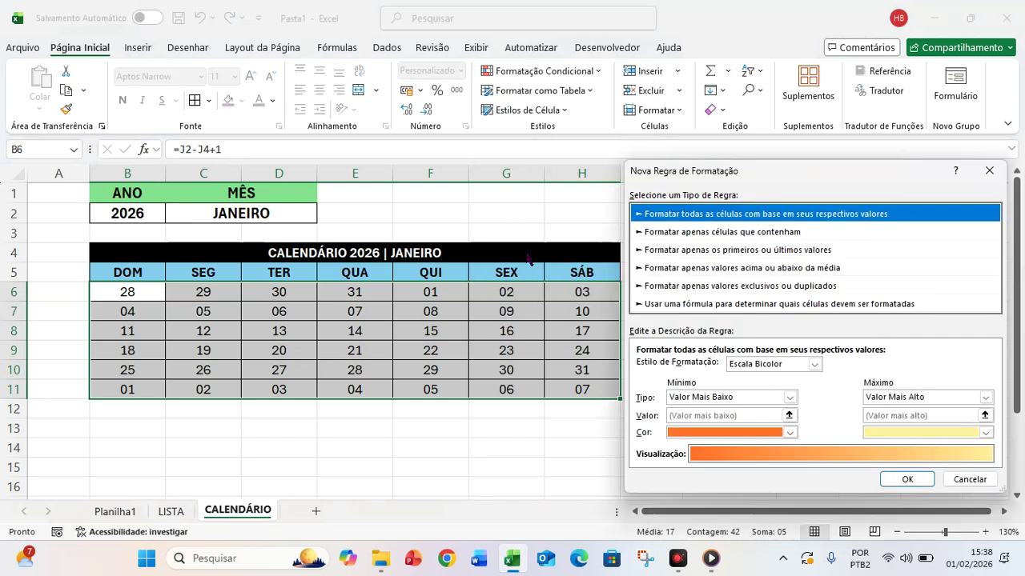
drag(649, 177, 666, 146)
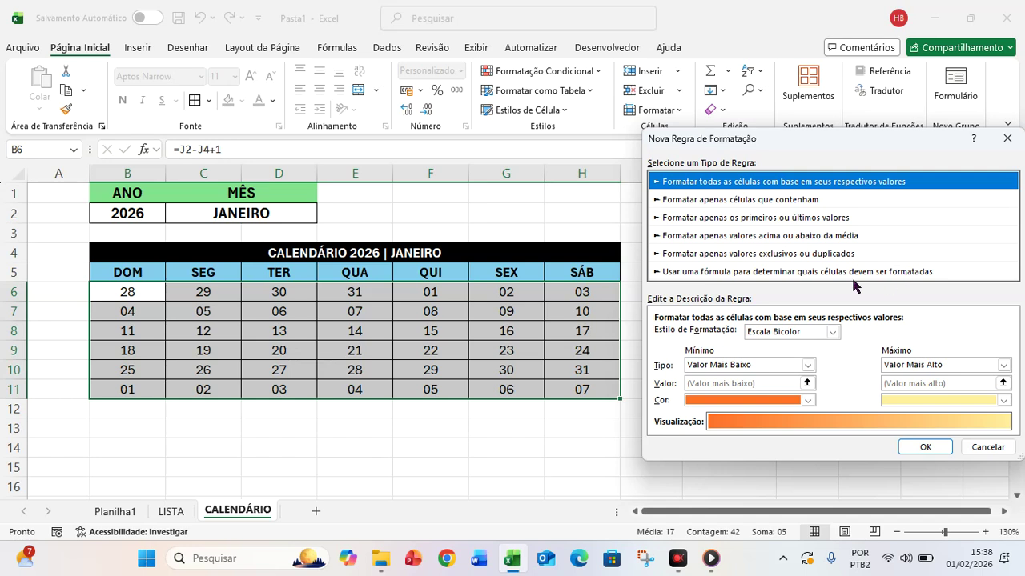
click(734, 272)
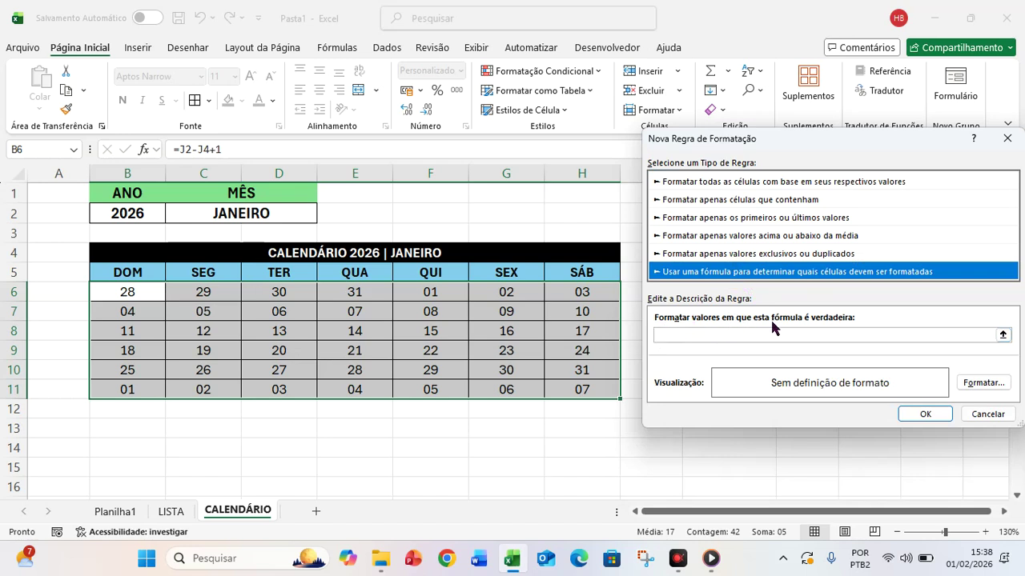
- Set the rule's formula to =B6<$J$2 to target dates before the first day of the month
click(673, 338)
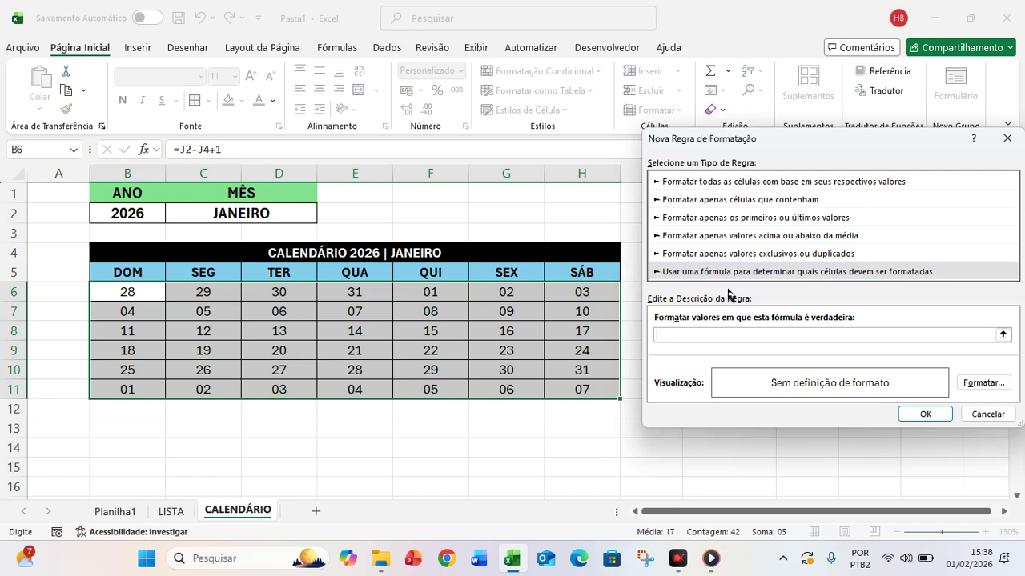
text(=)
click(129, 293)
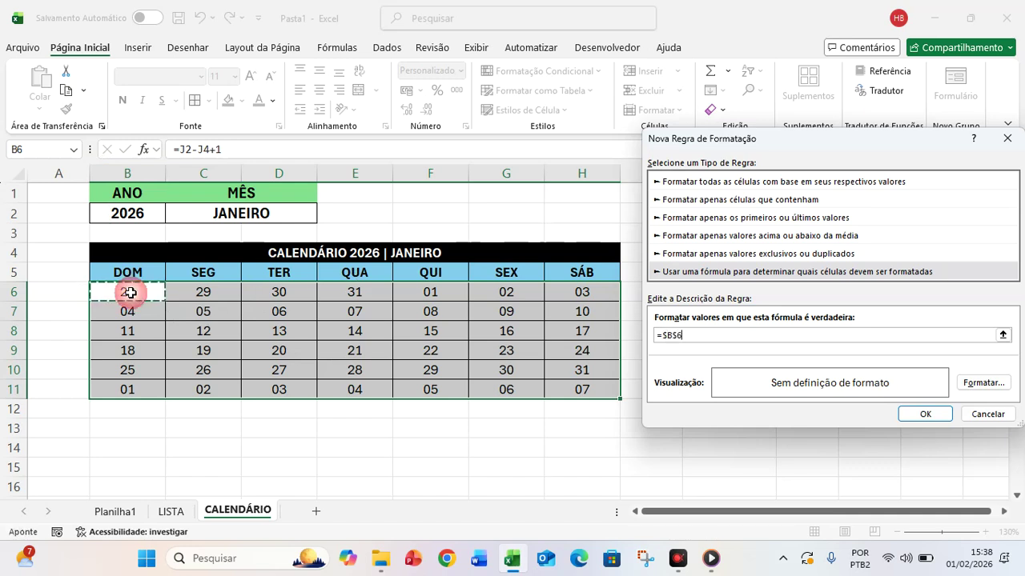
click(677, 336)
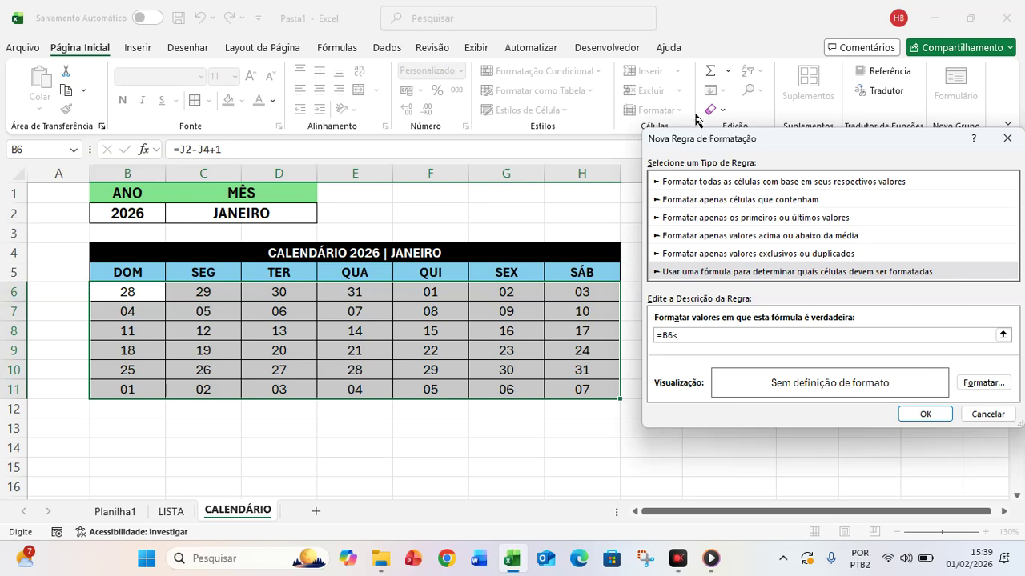
drag(703, 140, 747, 286)
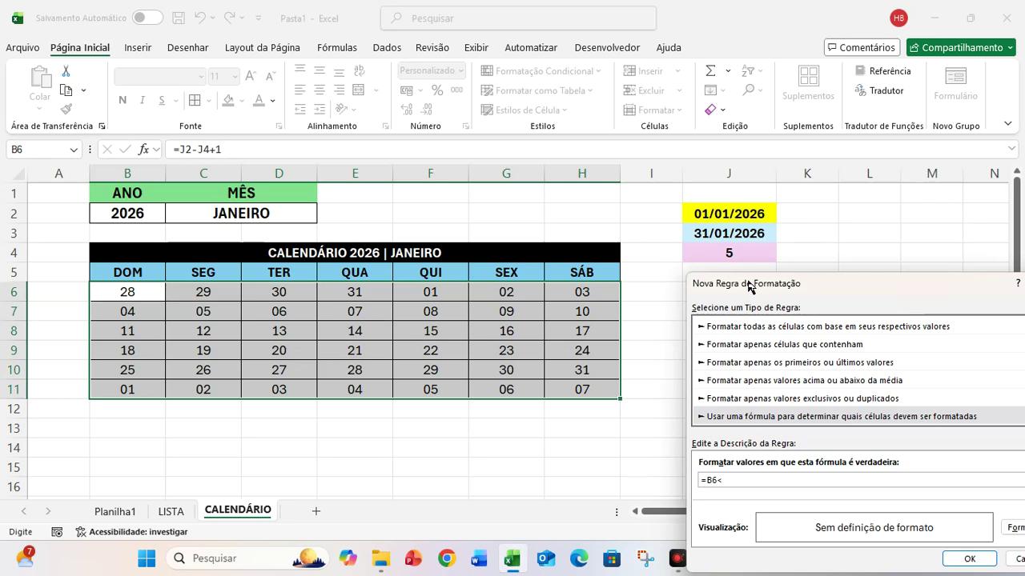
click(729, 213)
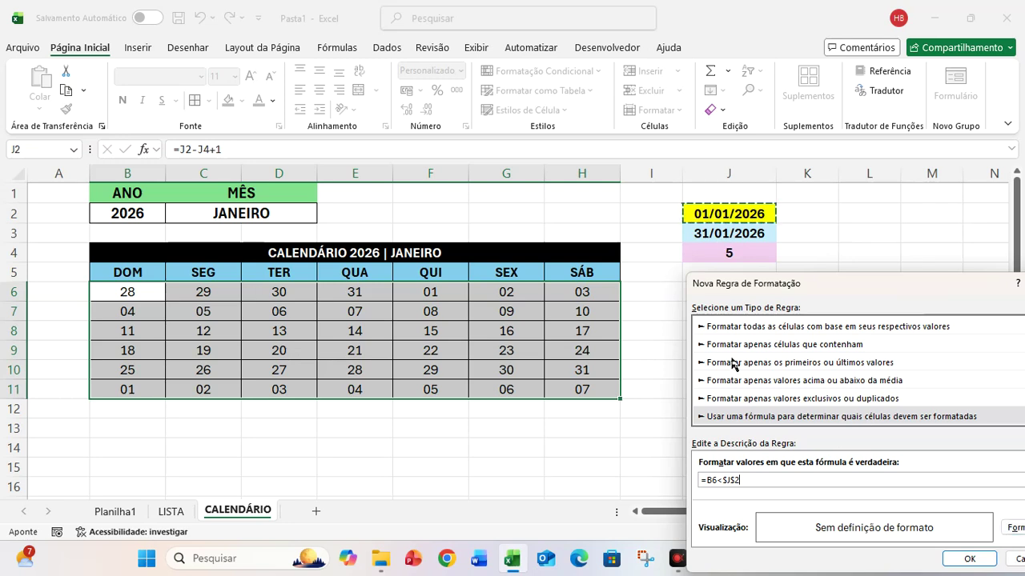
drag(715, 290, 595, 279)
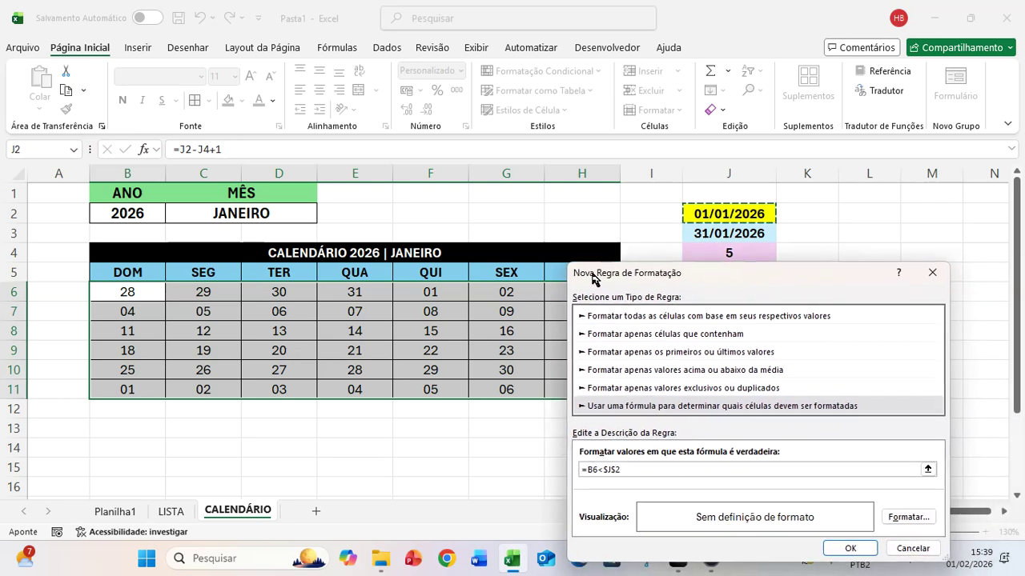
- Give the rule a light grey fill and a matching light grey font, and apply it to the calendar
click(904, 520)
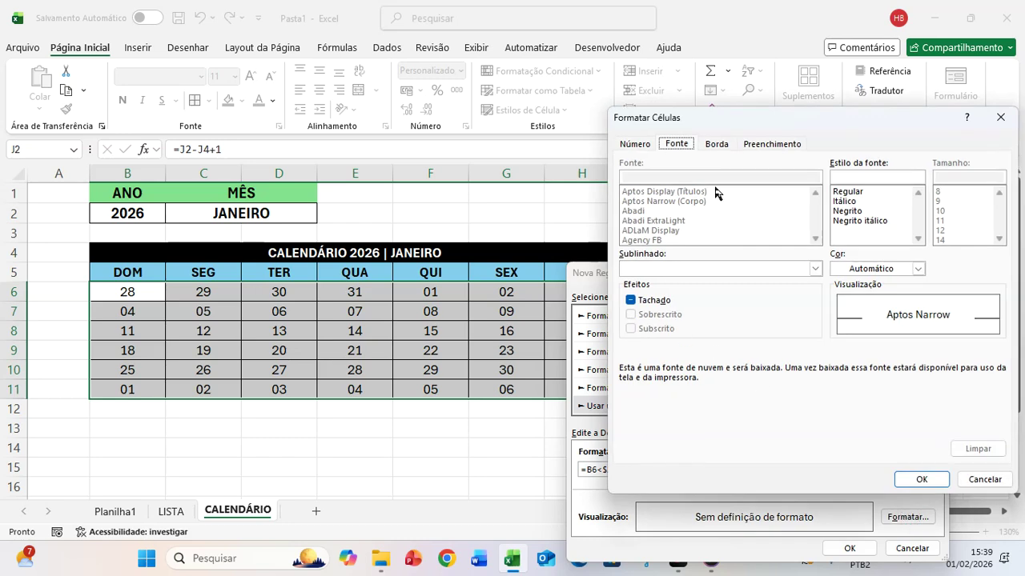
click(773, 146)
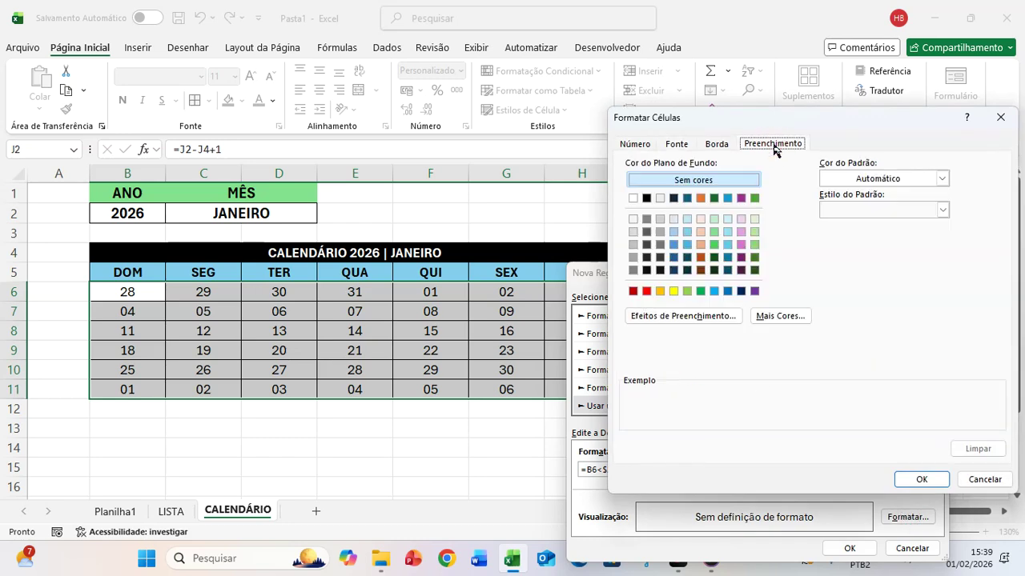
click(632, 233)
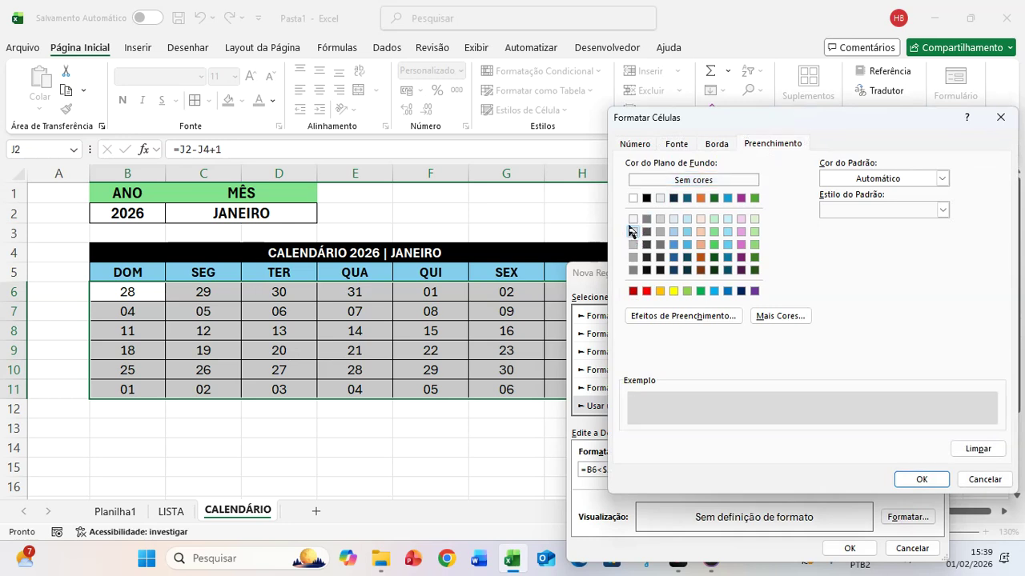
click(677, 146)
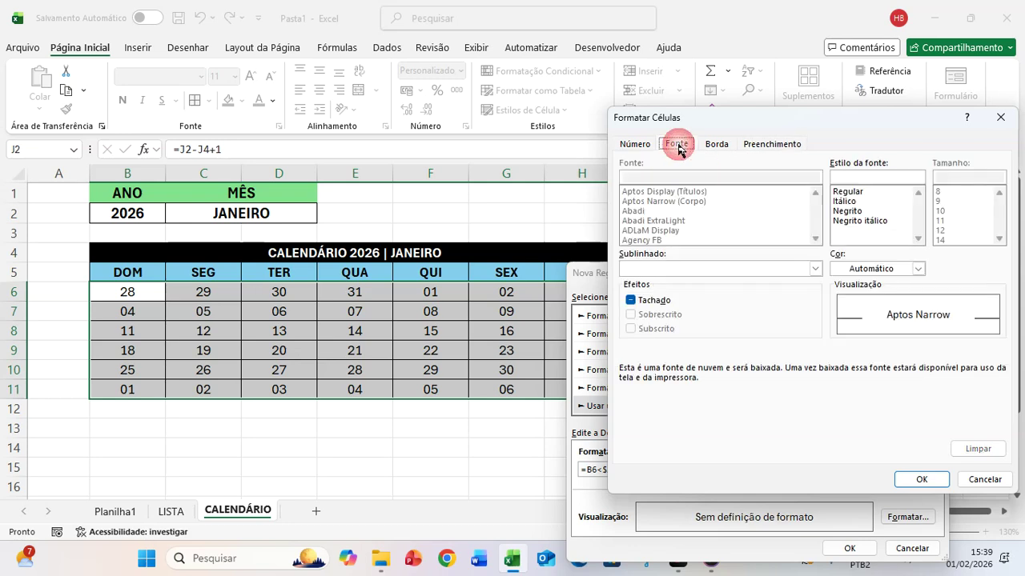
click(918, 269)
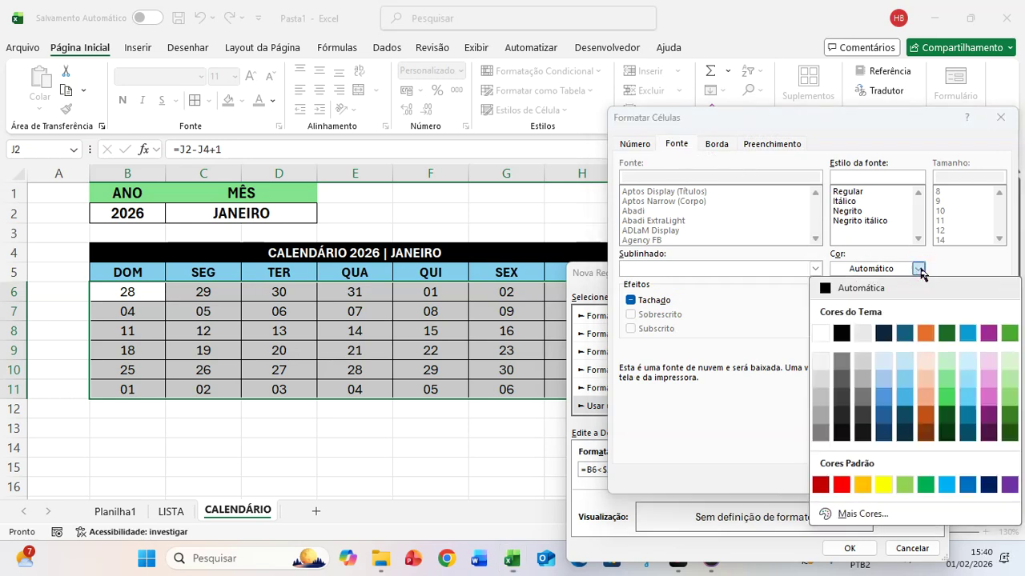
click(820, 386)
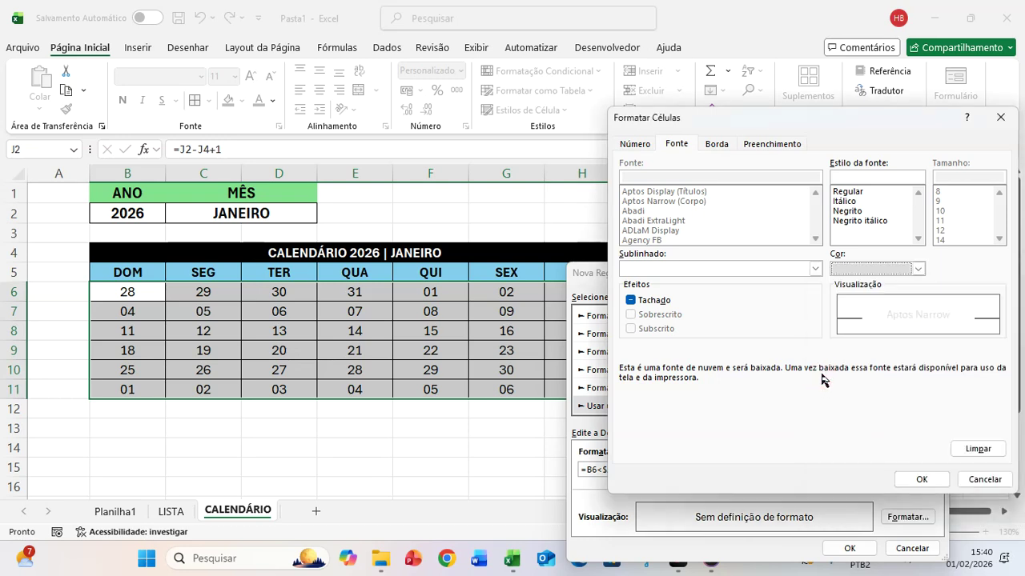
click(923, 480)
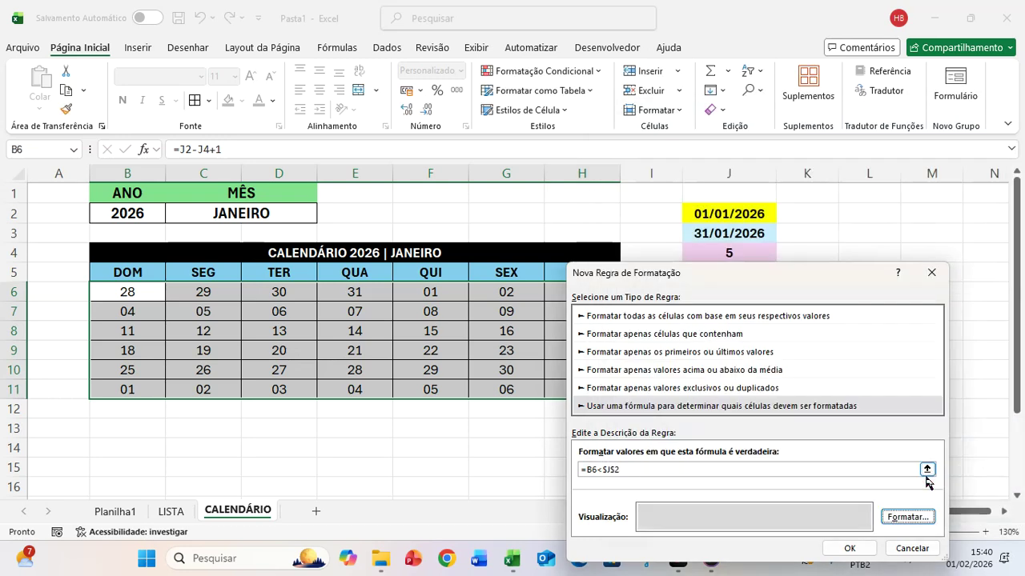
click(850, 549)
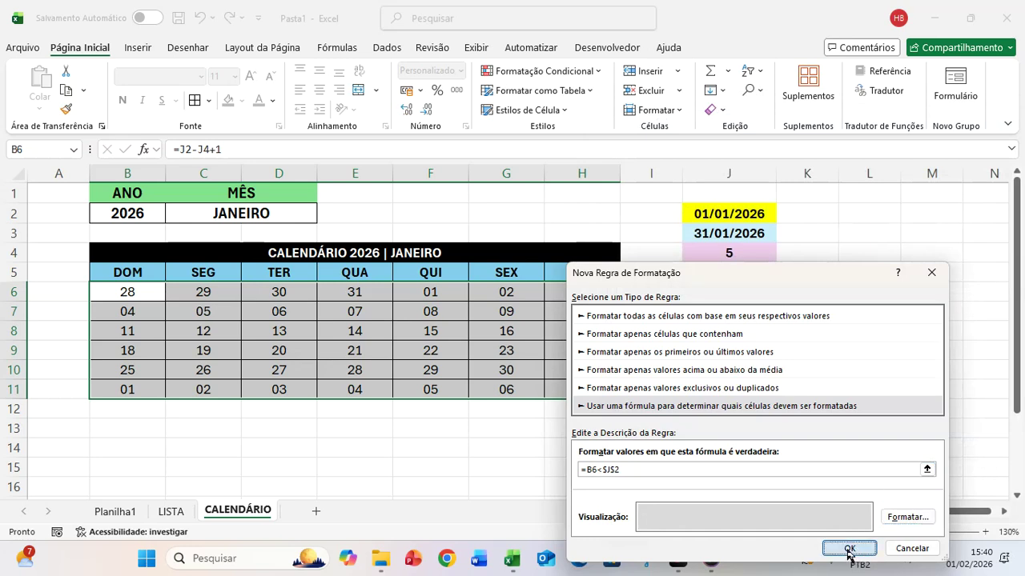
click(884, 265)
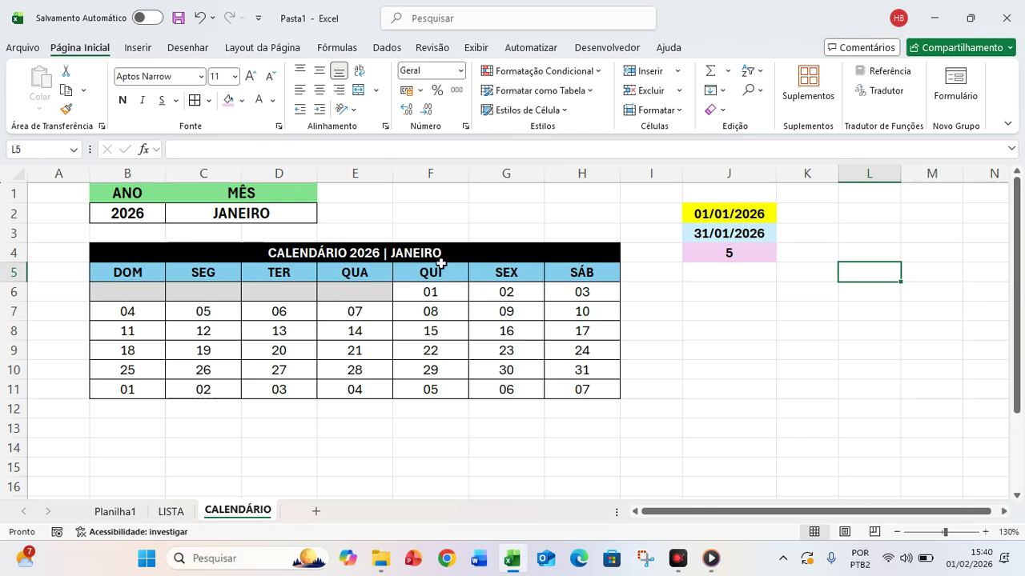
- Check the greyed-out leading days by switching the month to MARÇO, to ABRIL and back to JANEIRO
click(268, 210)
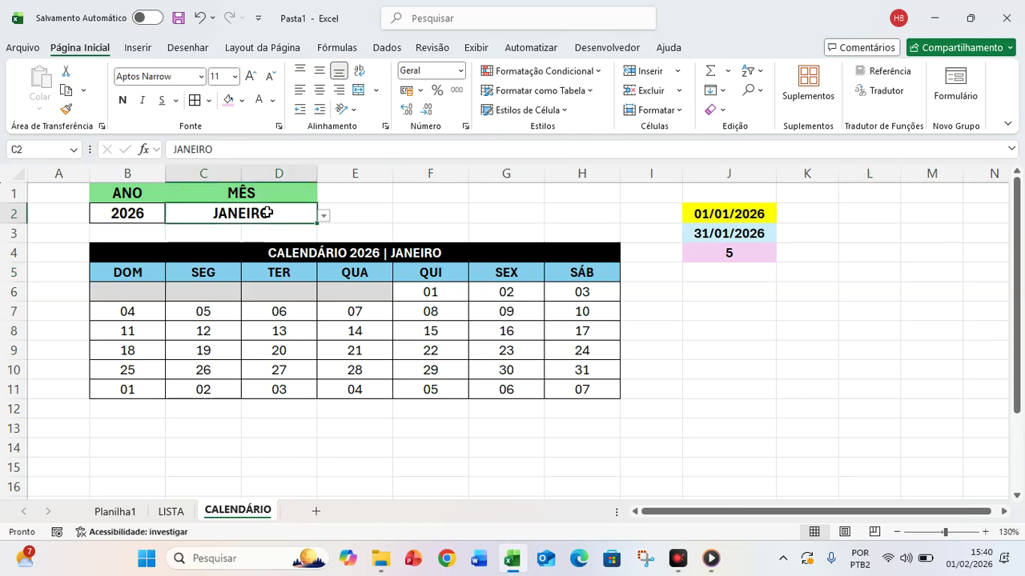
click(324, 217)
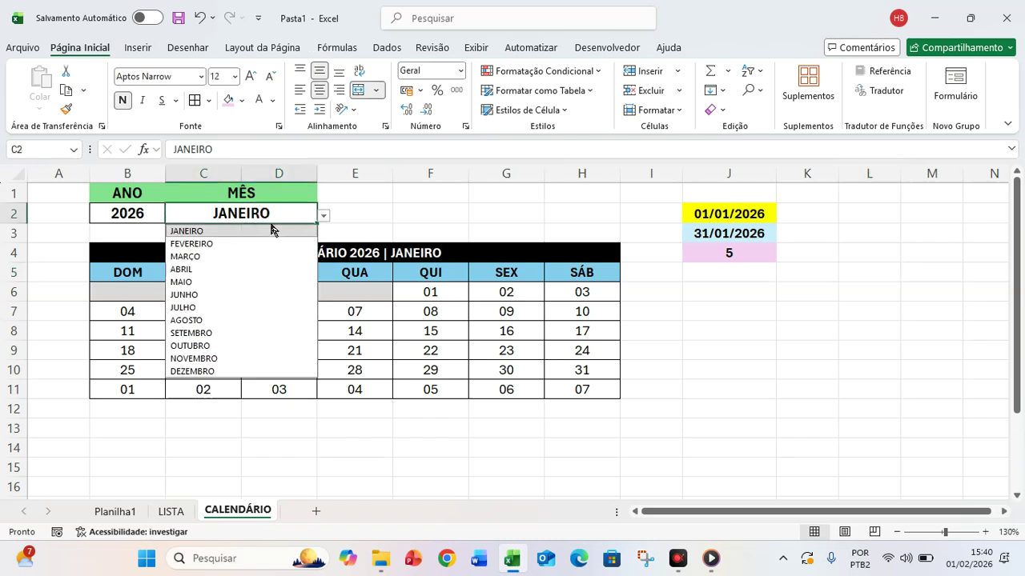
click(200, 258)
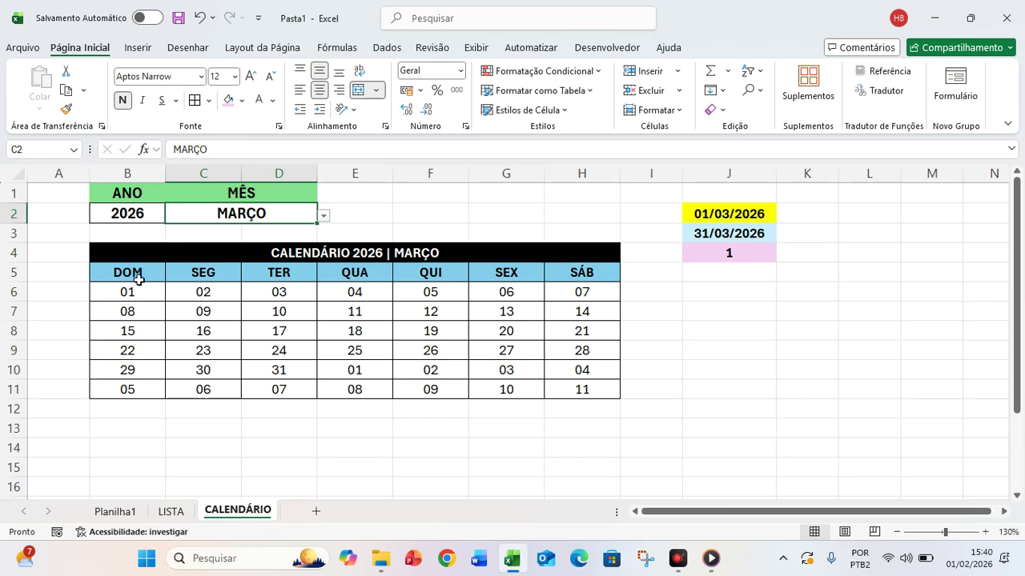
click(324, 215)
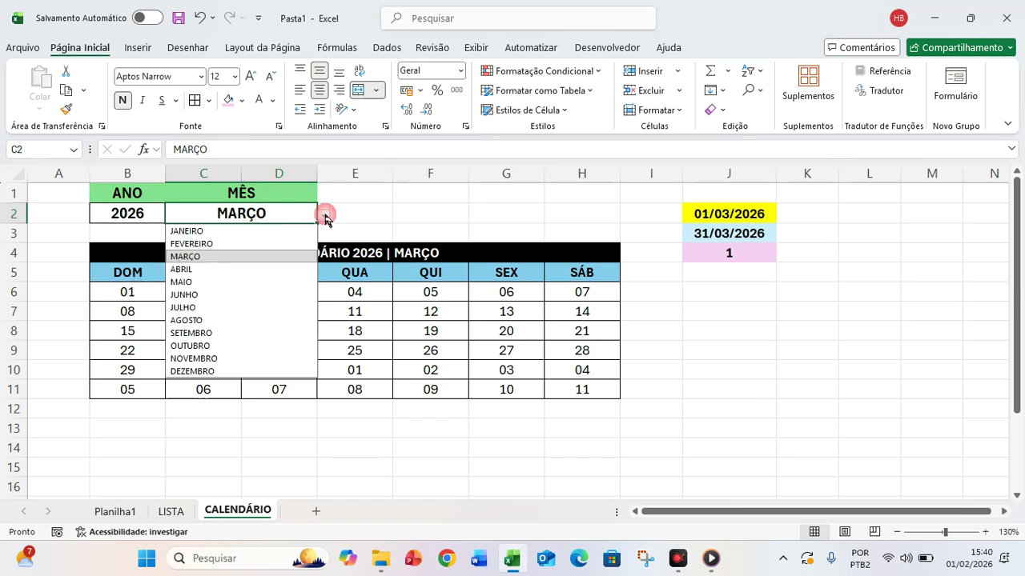
click(190, 273)
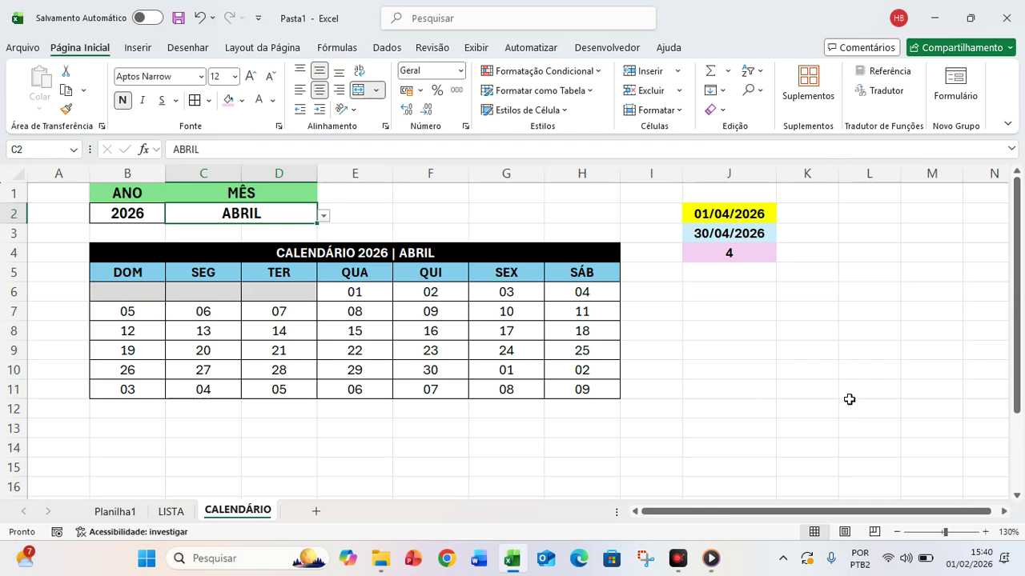
click(325, 216)
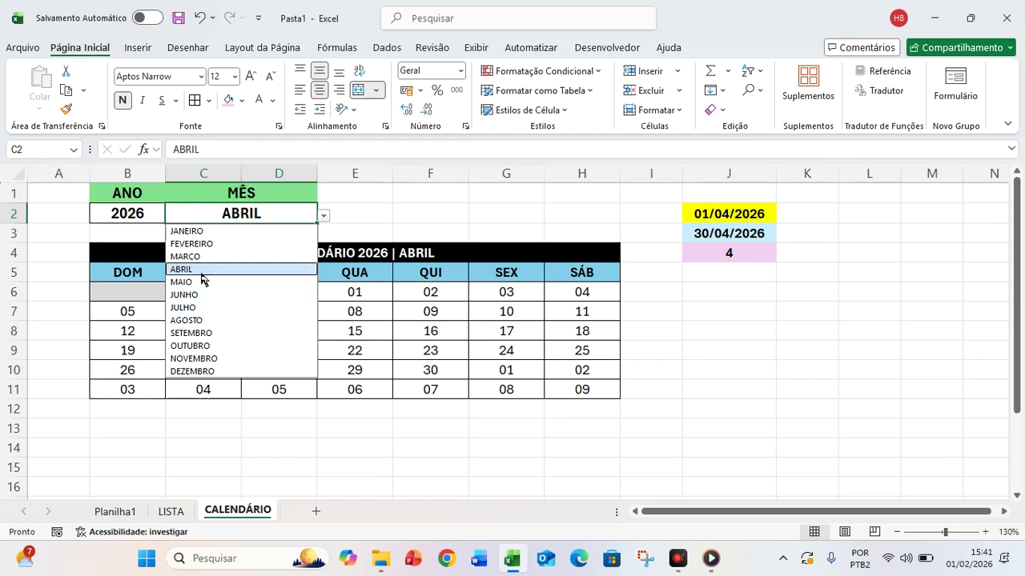
click(202, 232)
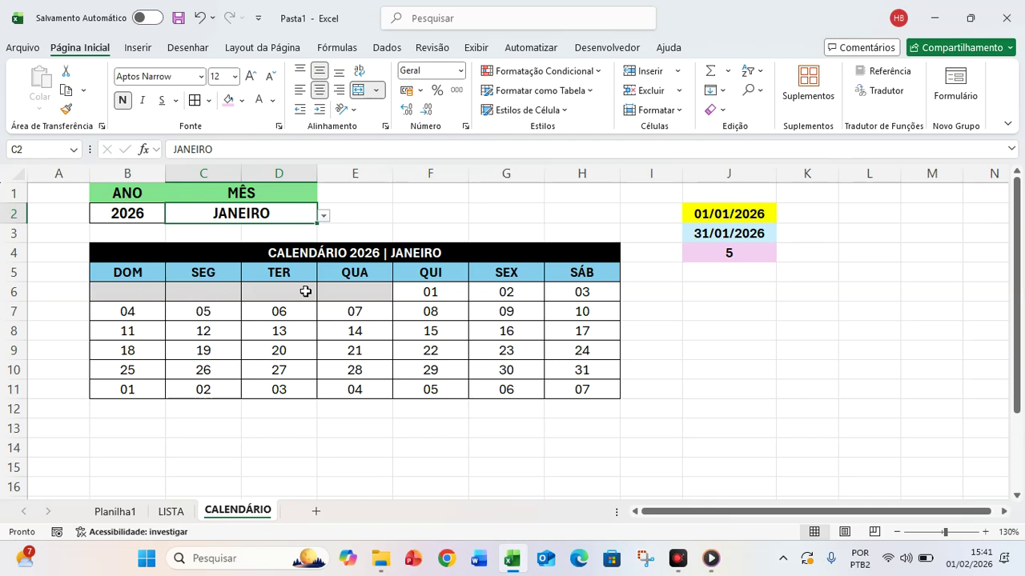
- Add a second formula-based conditional formatting rule for the calendar dates in B6:H11
click(140, 293)
drag(161, 296, 566, 385)
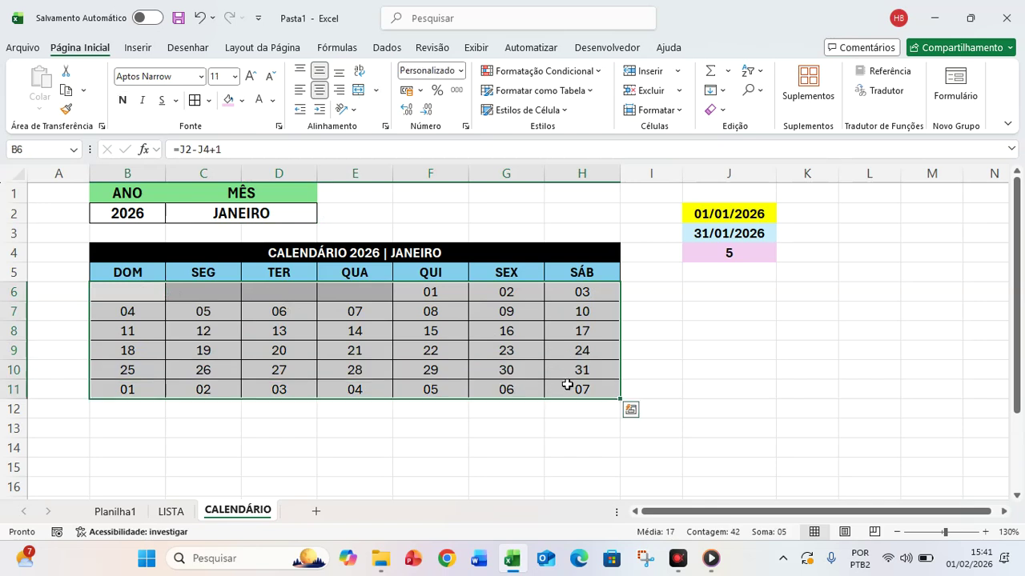
click(597, 77)
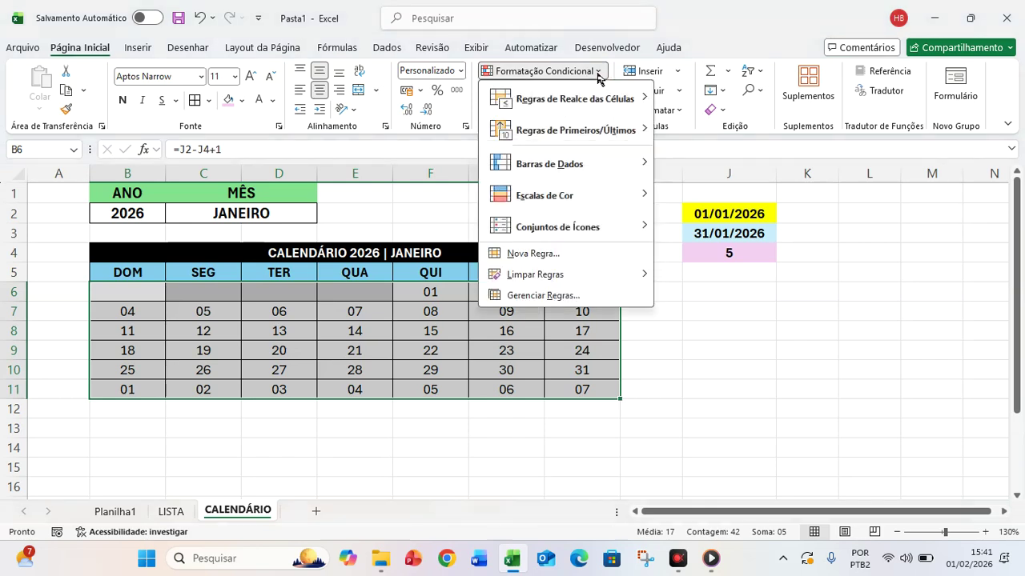
click(530, 254)
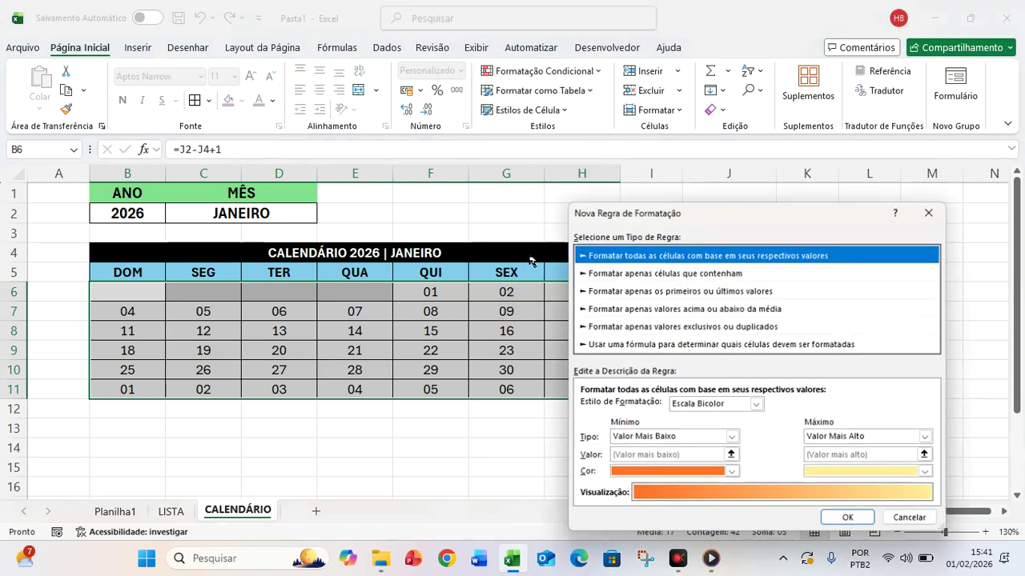
click(619, 346)
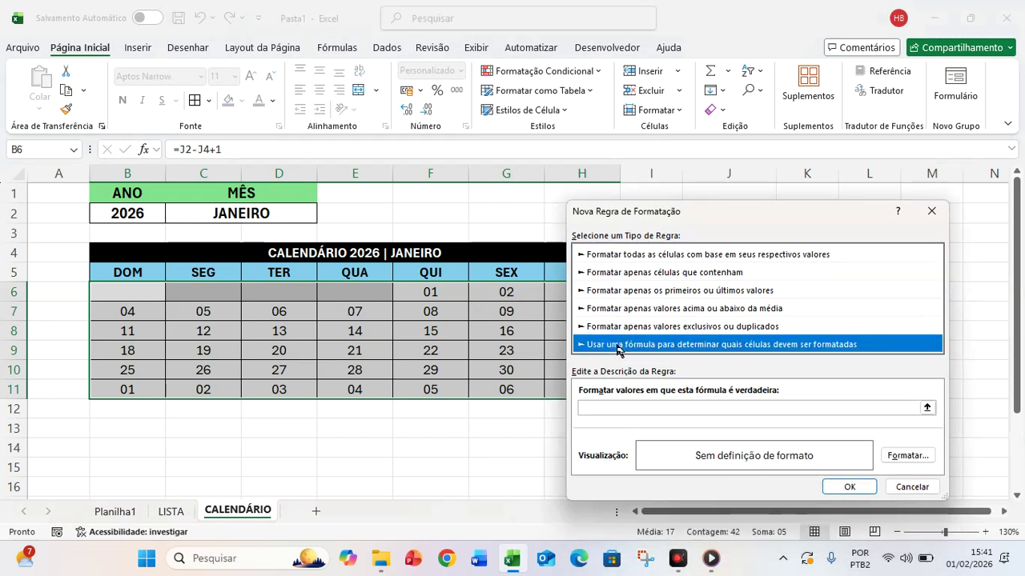
- Set the new rule's formula to =B6>$J$3 to target dates after the last day of the month
click(610, 408)
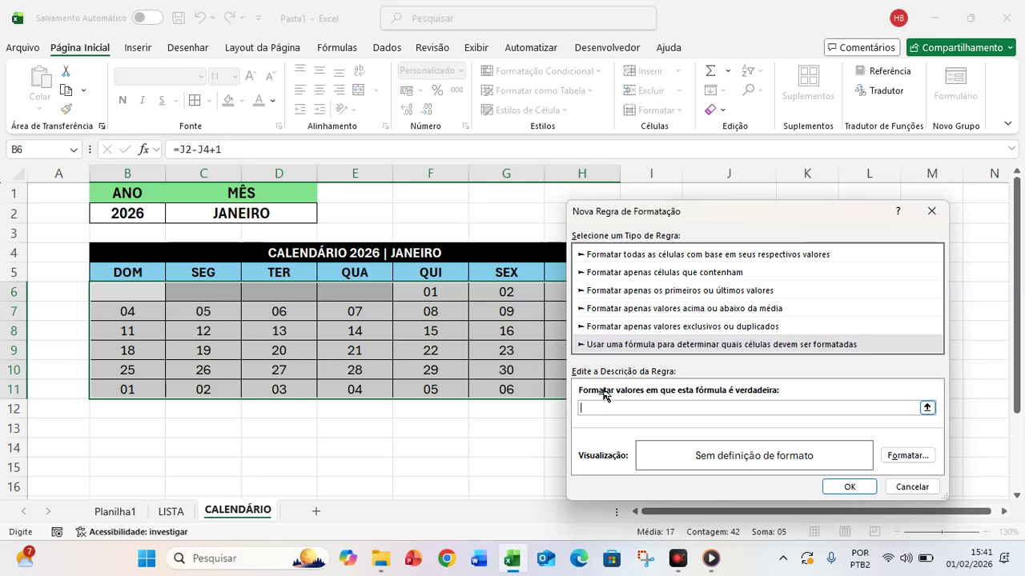
drag(583, 217, 655, 202)
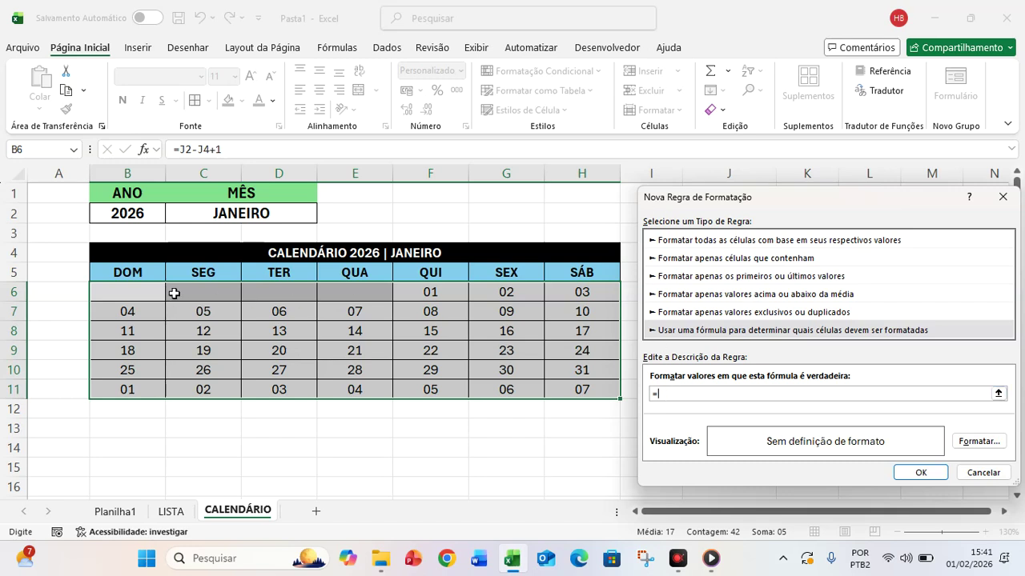
click(134, 293)
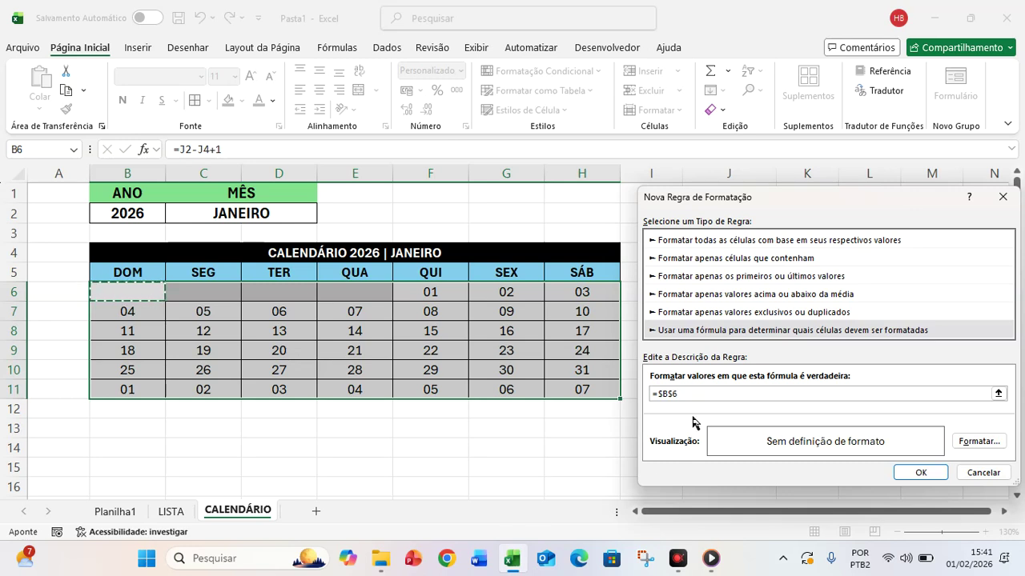
click(659, 393)
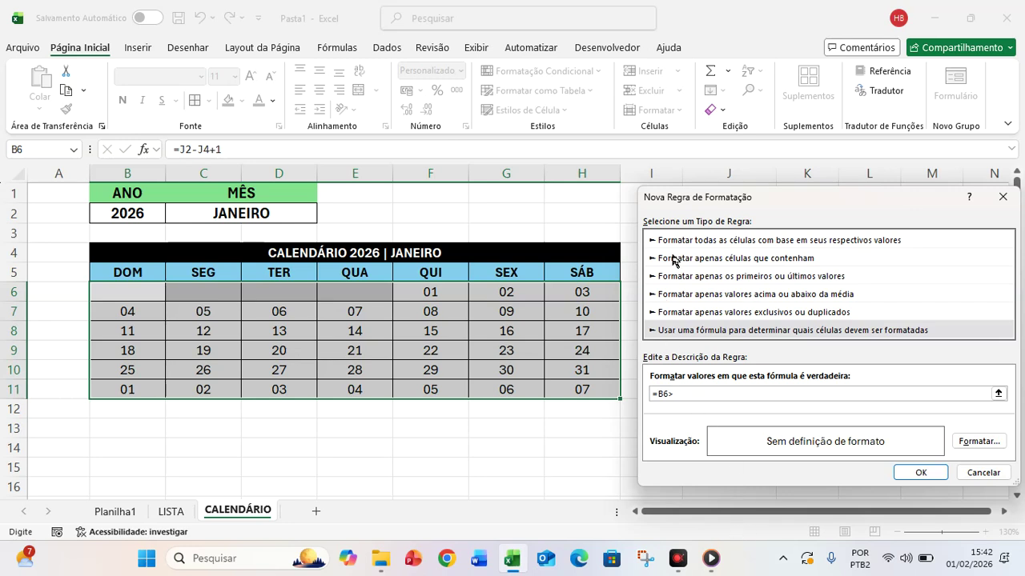
drag(663, 202, 676, 283)
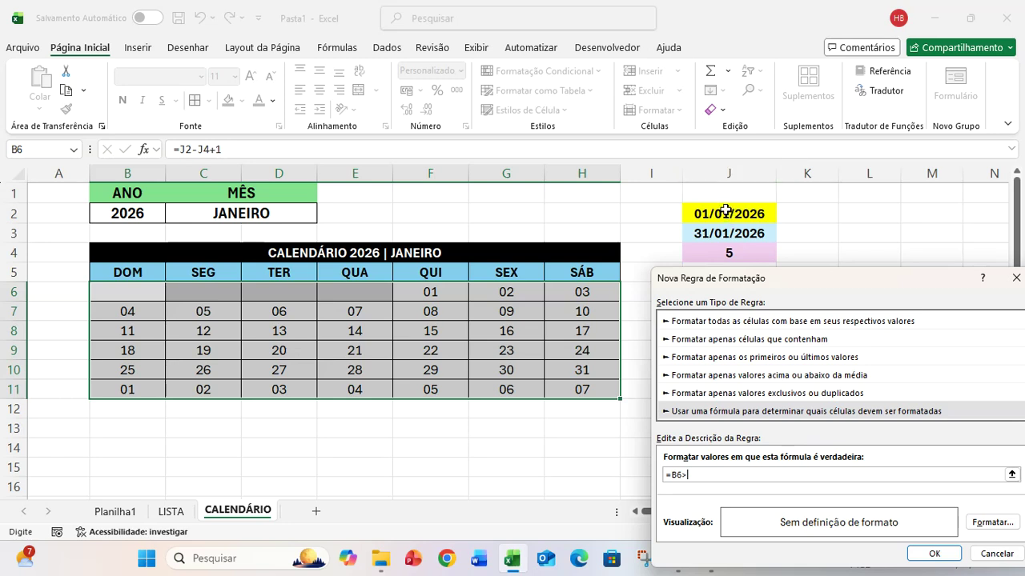
click(723, 233)
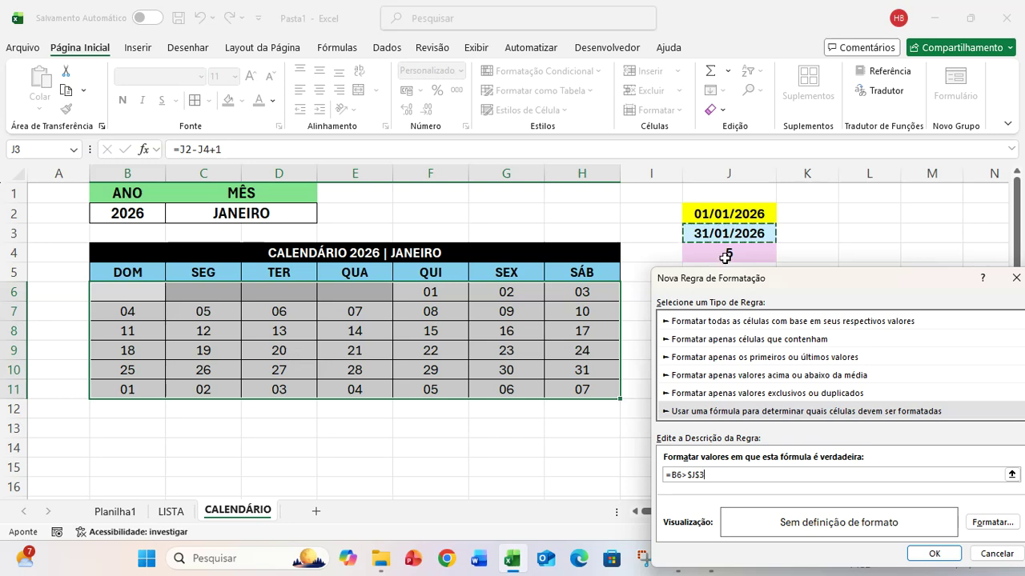
- Give the end-of-month rule a light grey fill with a matching light grey font, and apply it to the calendar dates
click(992, 523)
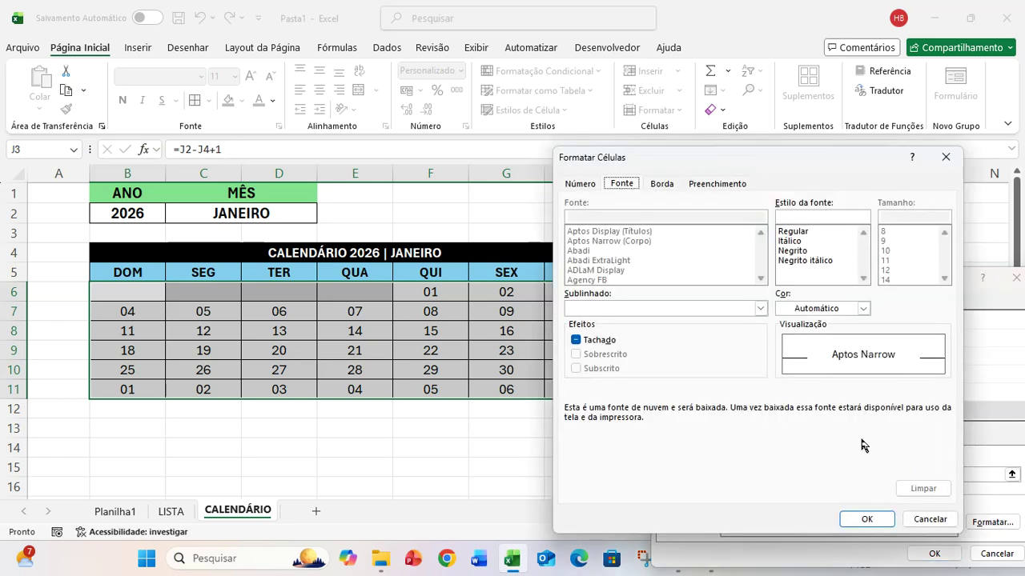
click(716, 185)
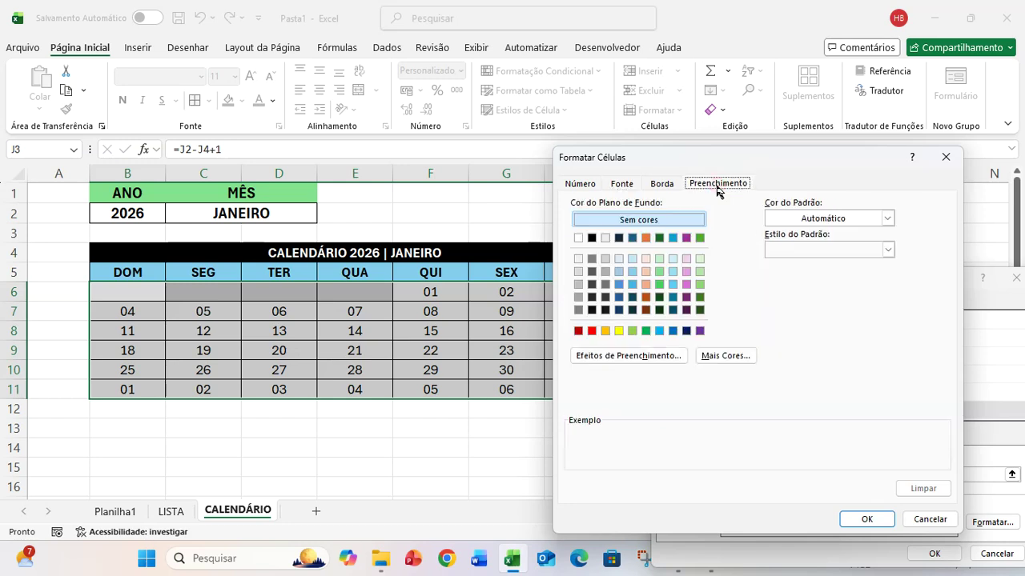
click(579, 273)
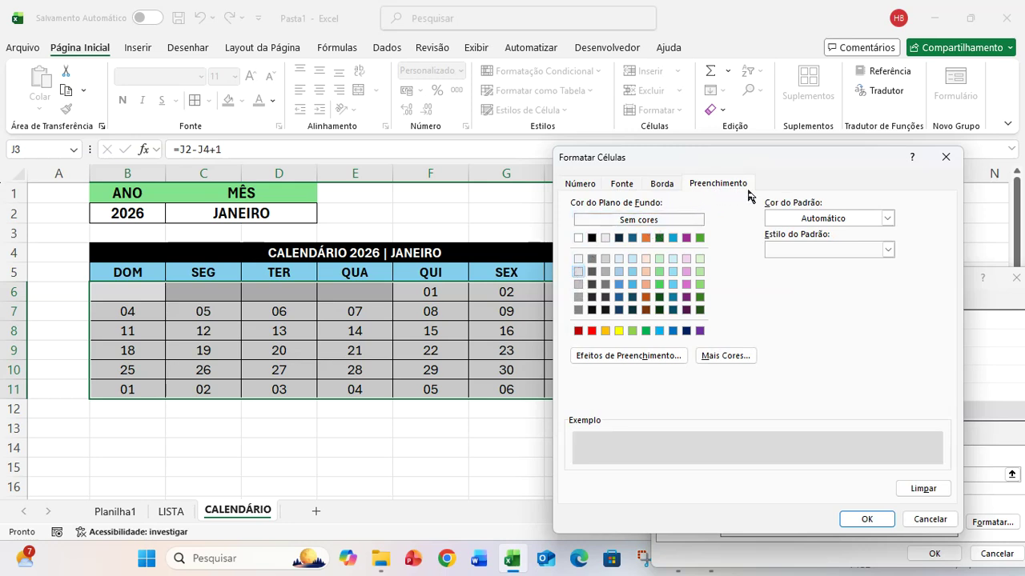
click(628, 188)
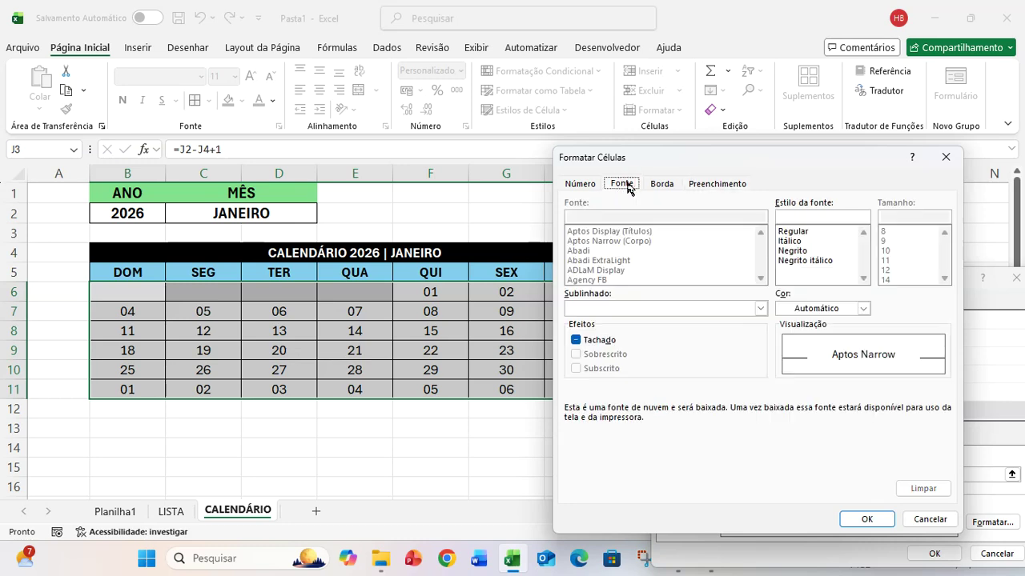
click(864, 311)
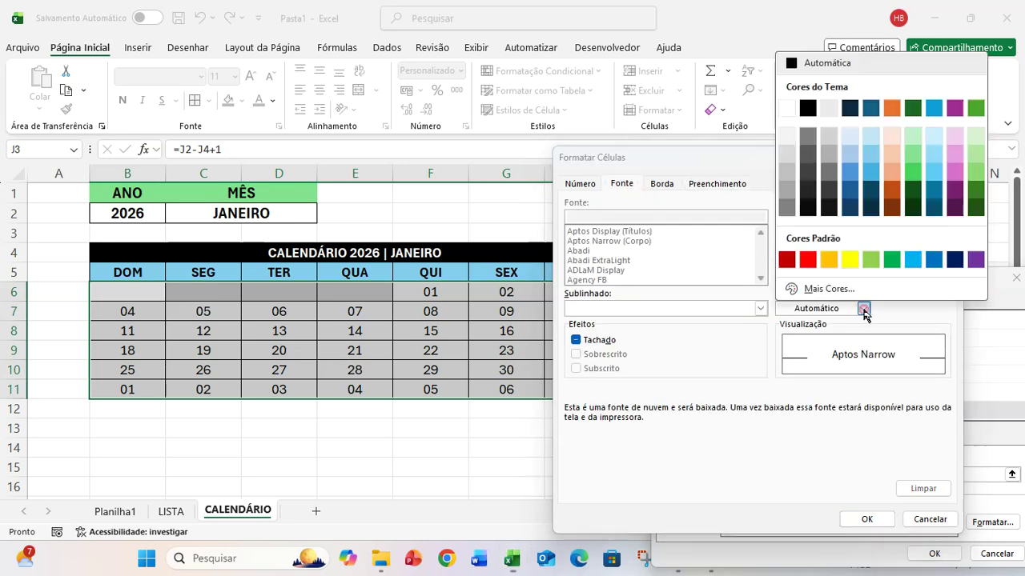
click(784, 161)
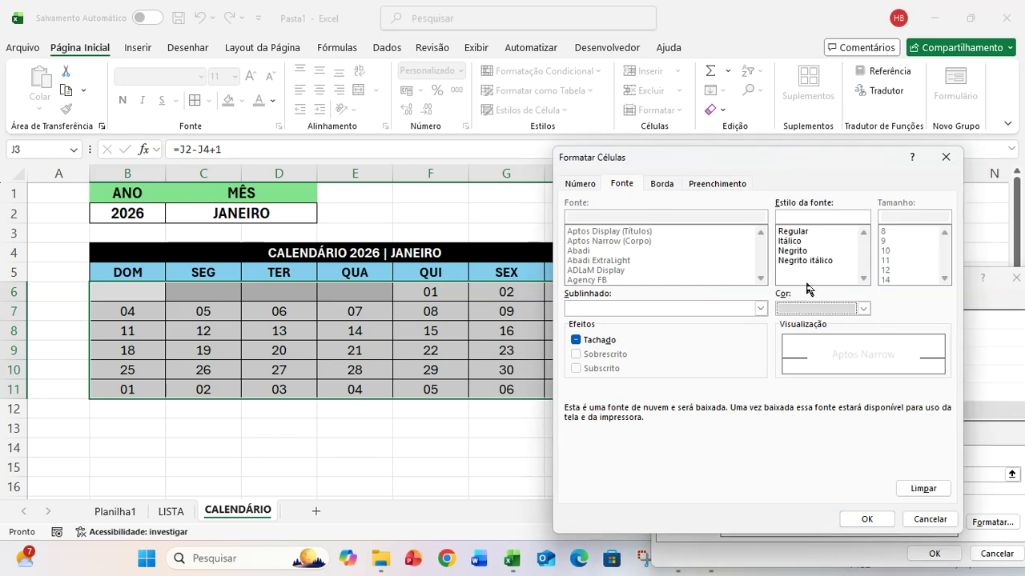
click(867, 520)
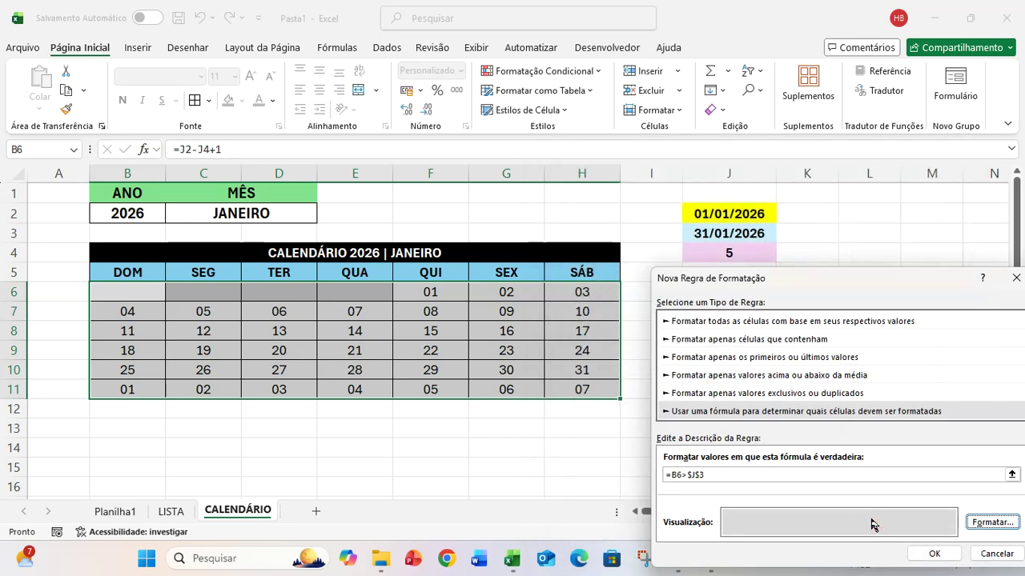
click(935, 554)
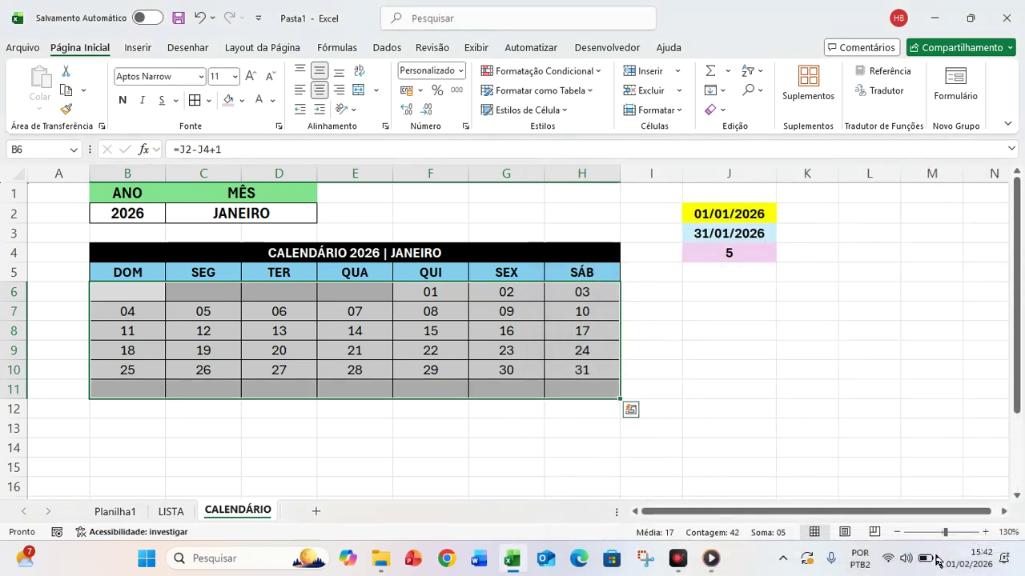
click(451, 495)
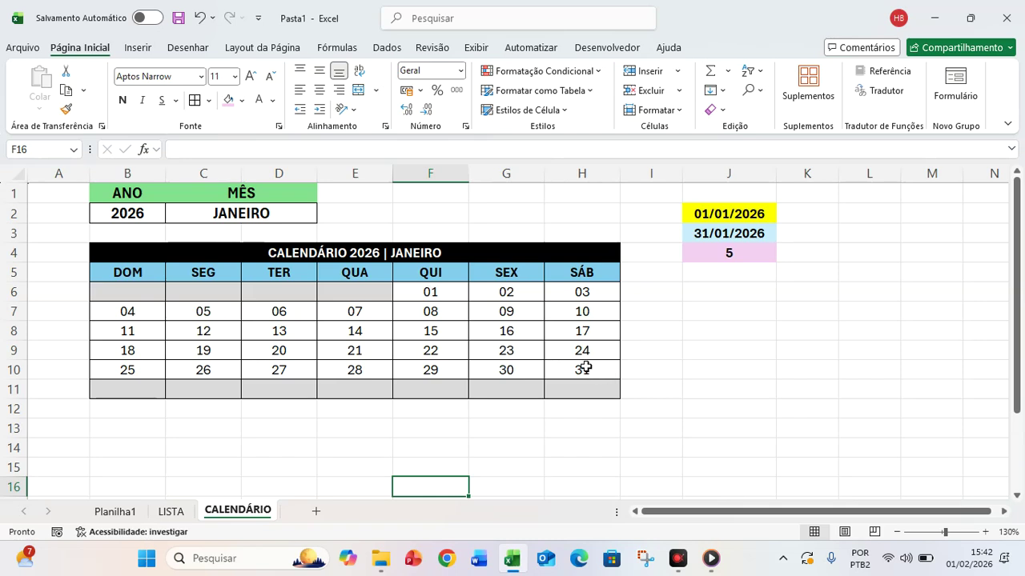
- Check the greyed-out leading and trailing days by switching the month to FEVEREIRO, MARÇO, ABRIL and SETEMBRO
click(270, 214)
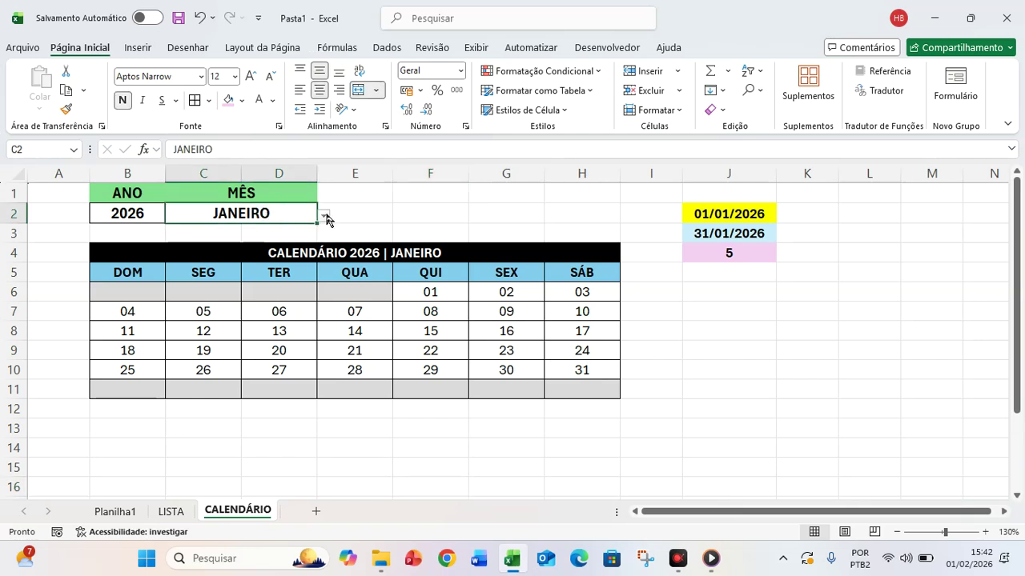
click(324, 216)
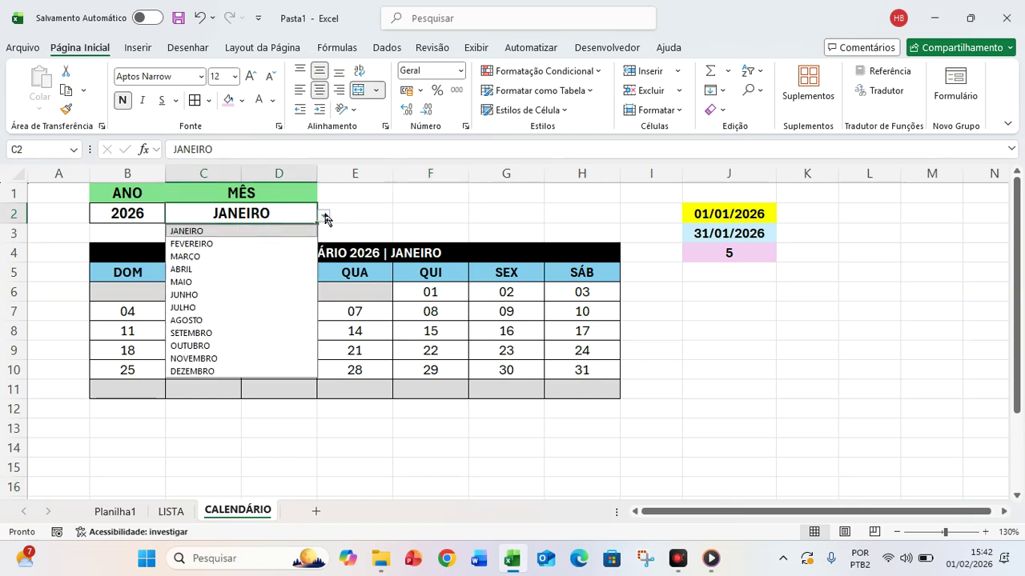
click(212, 243)
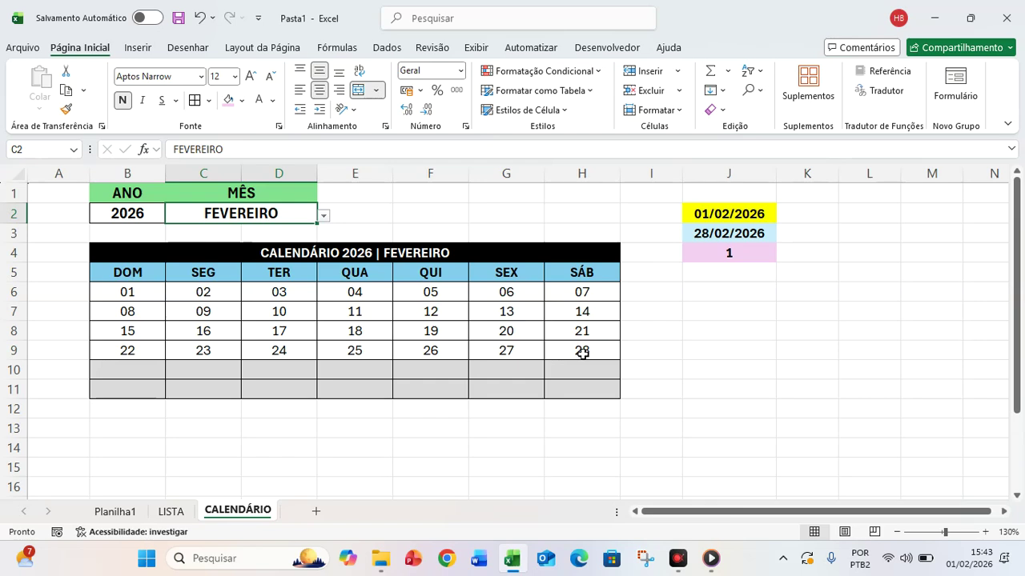
click(323, 215)
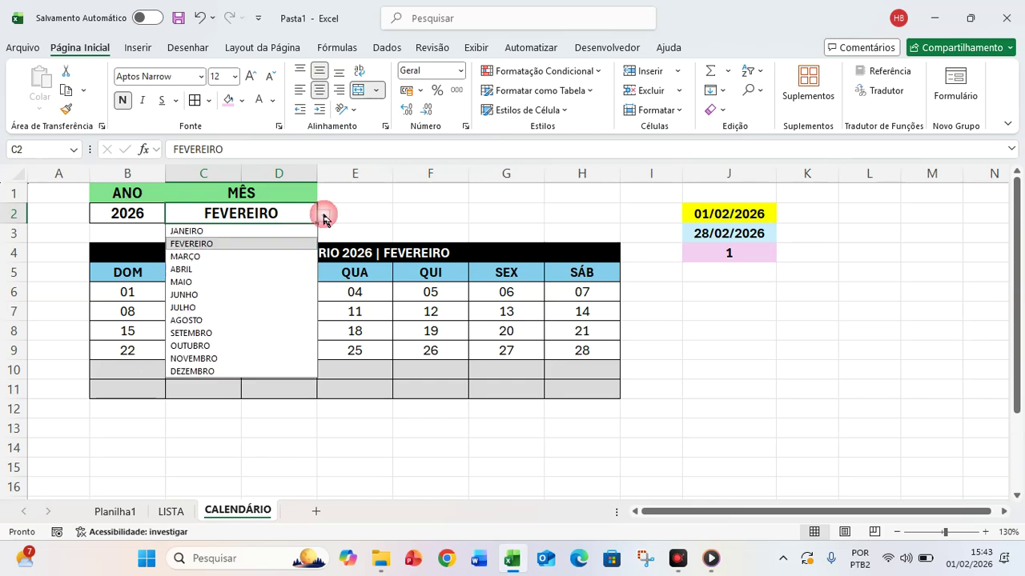
click(202, 257)
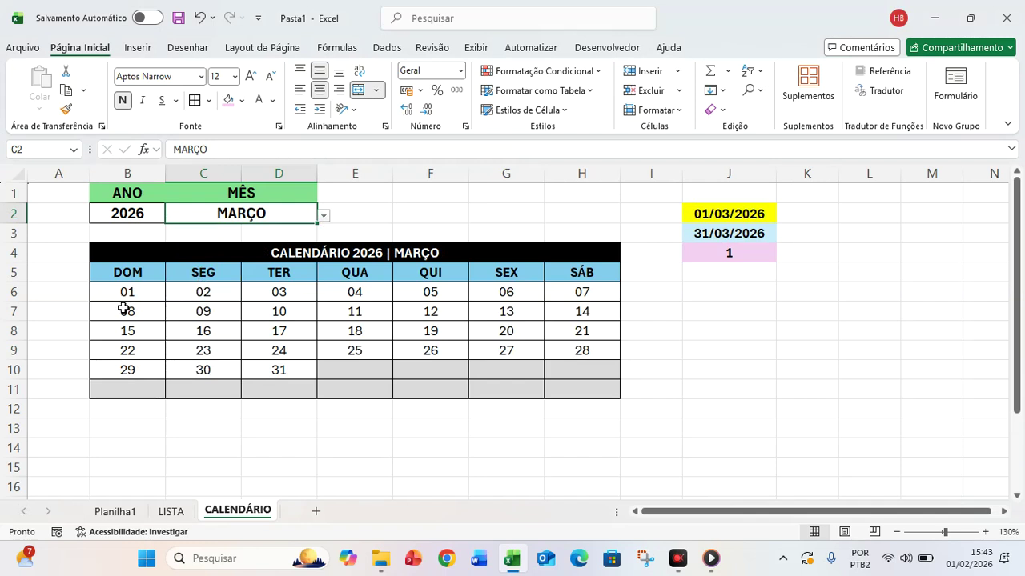
click(324, 216)
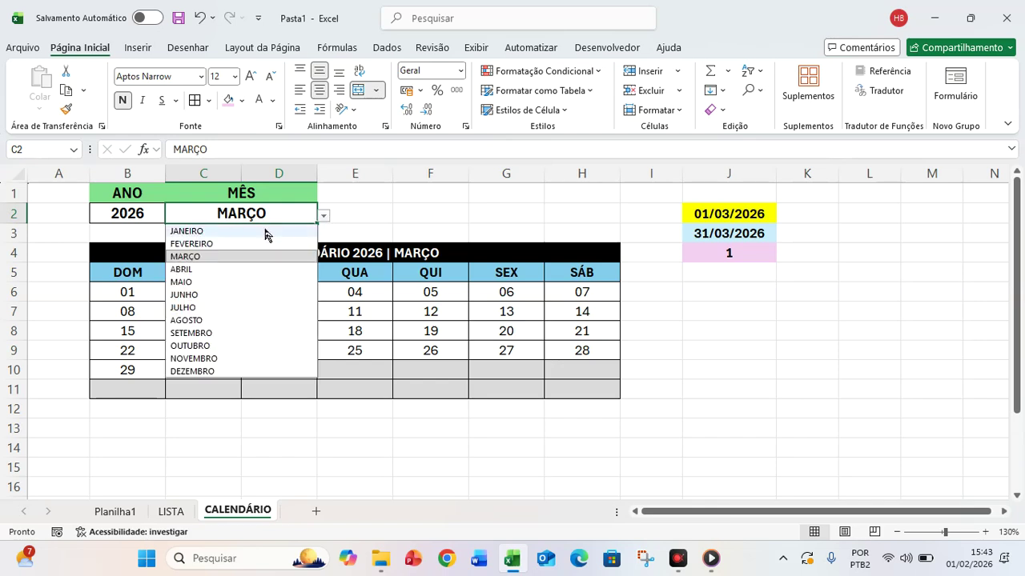
click(184, 271)
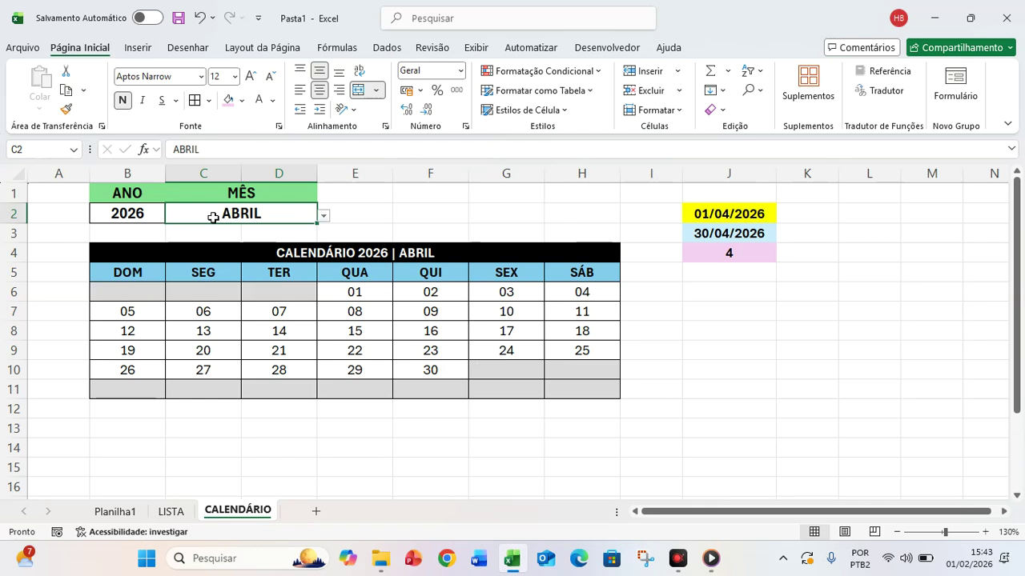
click(323, 217)
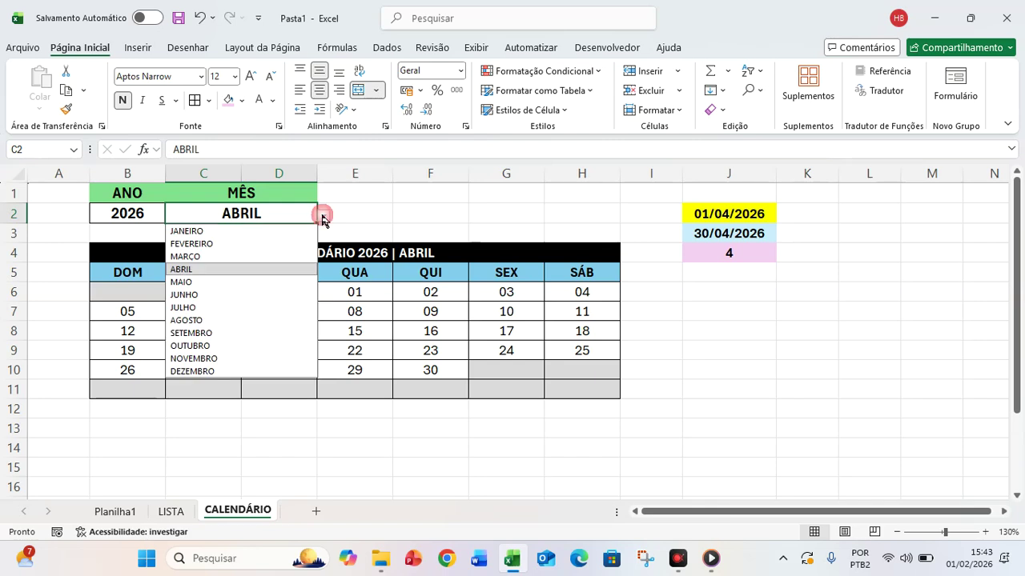
click(196, 334)
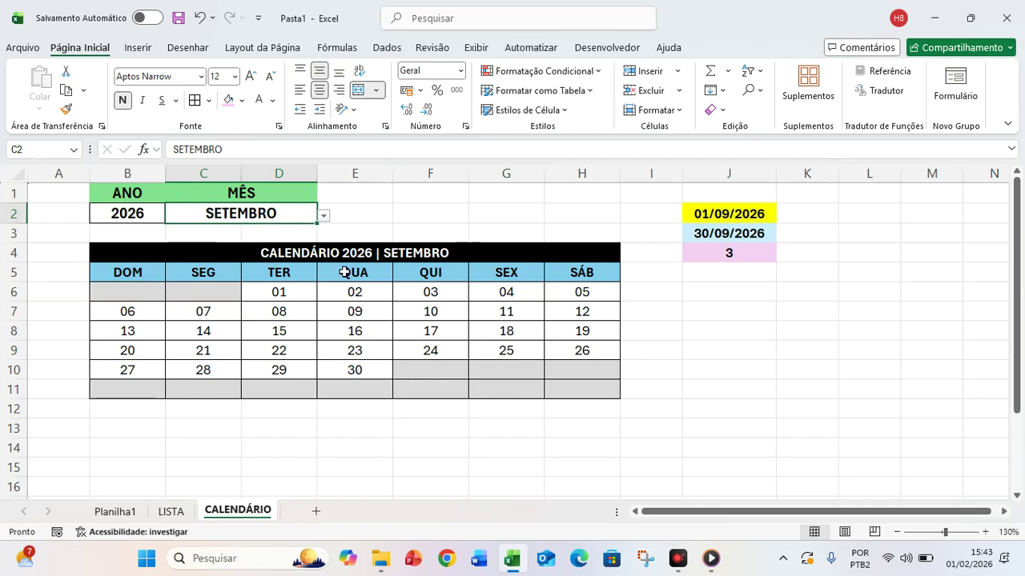
- Review the list of years in column C of the LISTA sheet, and return to the CALENDÁRIO sheet
click(176, 515)
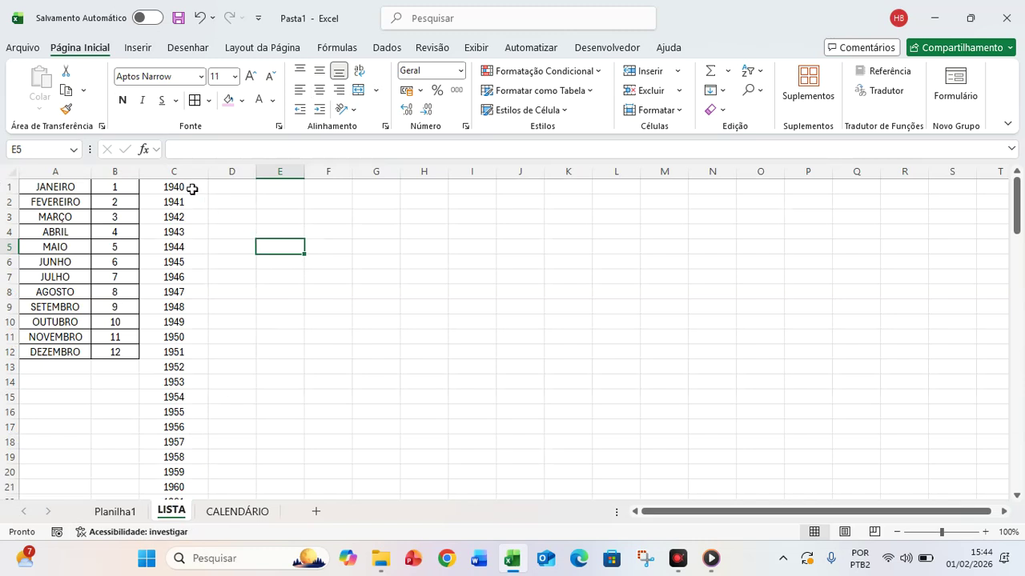
scroll(189, 185, down, 20)
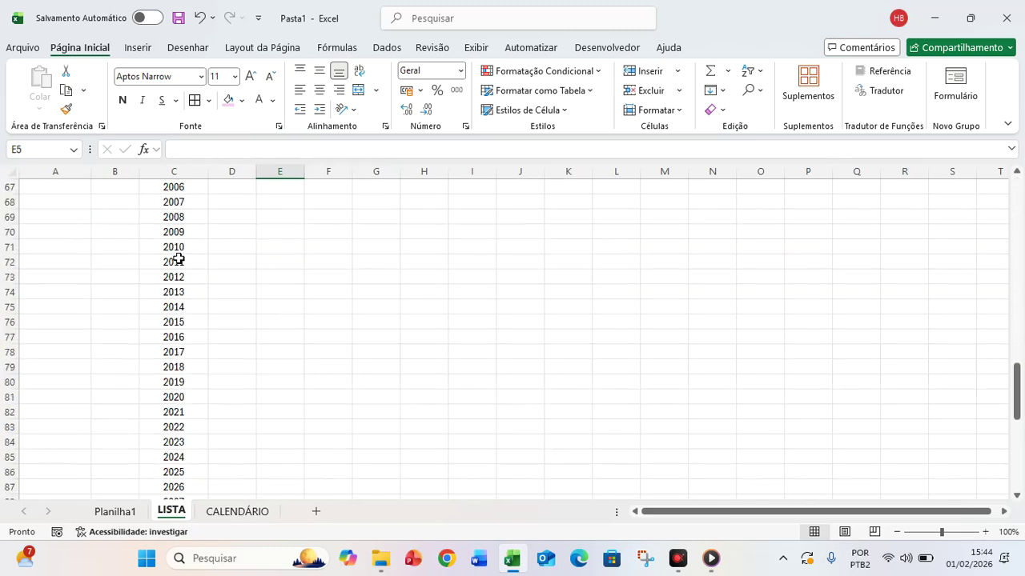
scroll(176, 268, down, 8)
scroll(176, 270, up, 20)
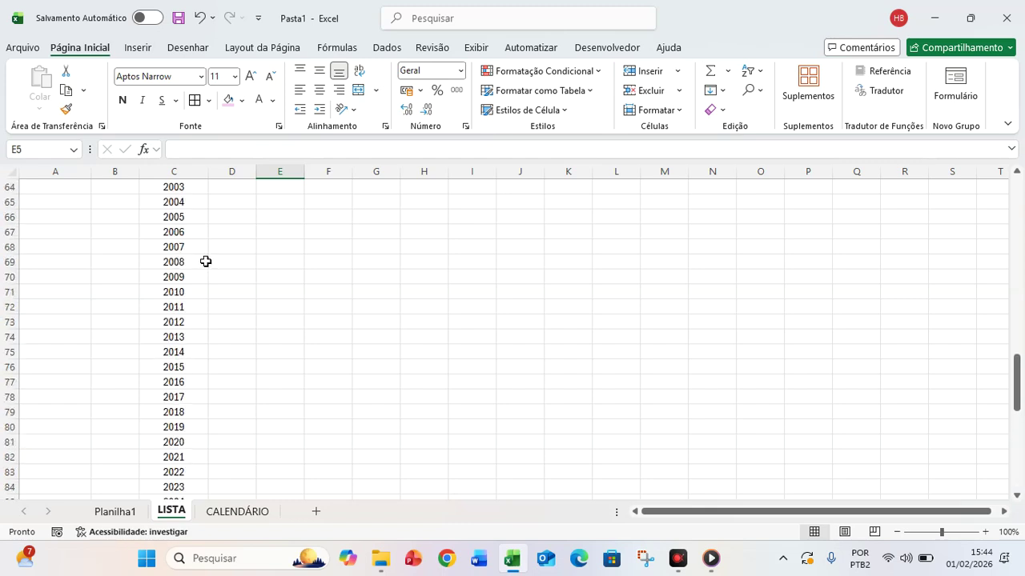
scroll(220, 251, up, 10)
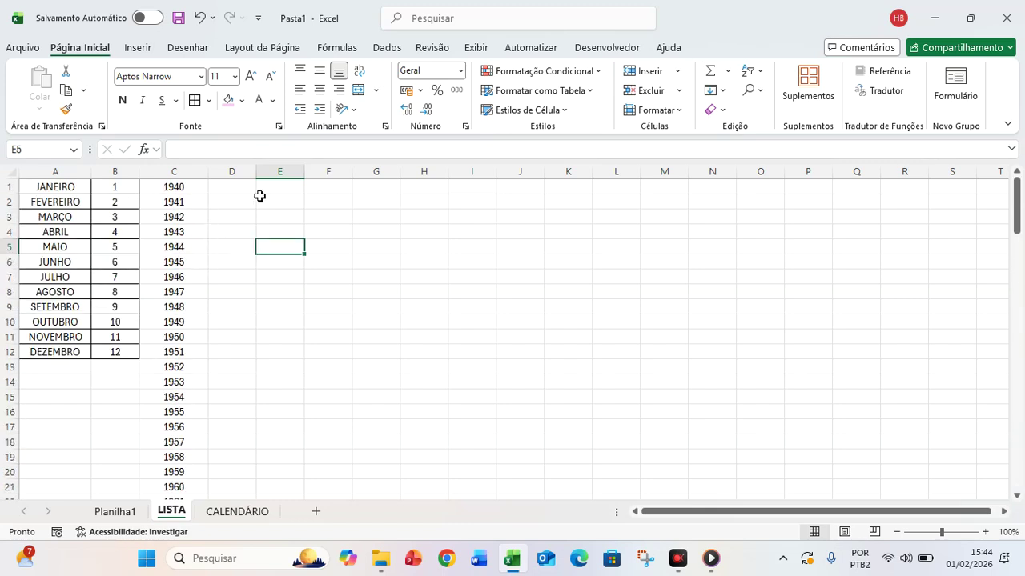
click(258, 513)
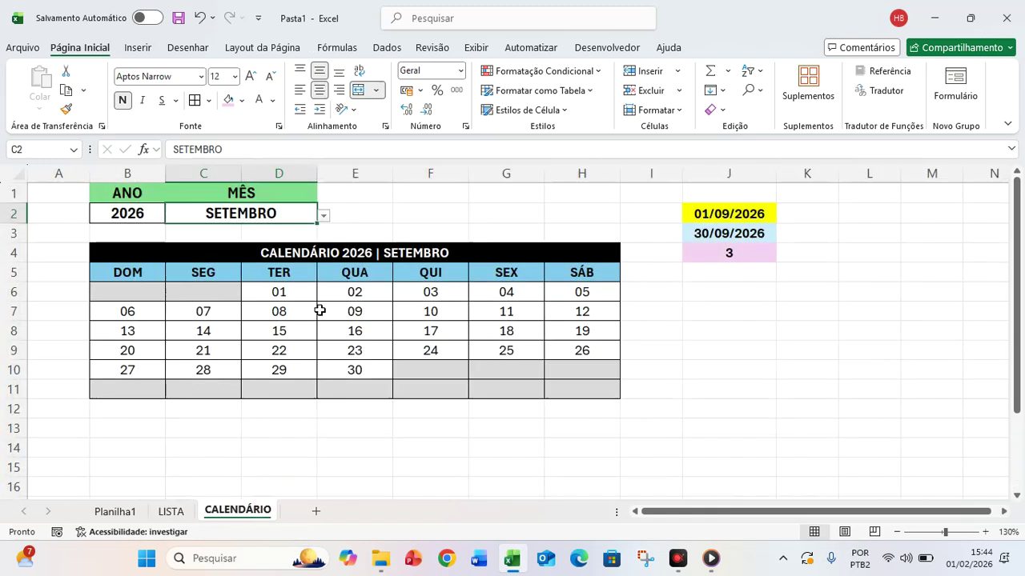
- Set the calendar's year to 1982 and its month to JANEIRO
click(133, 217)
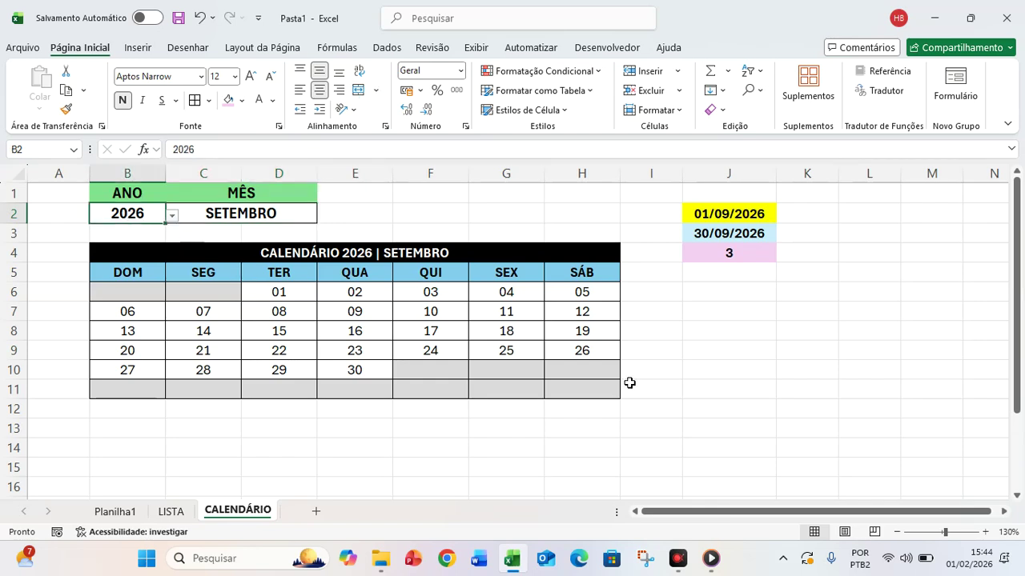
text(1982)
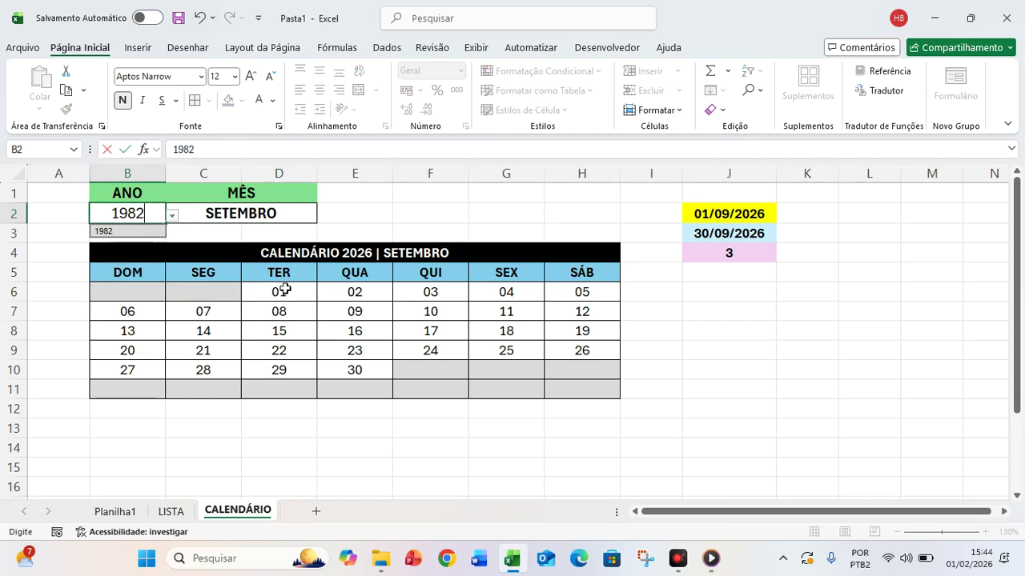
key(Return)
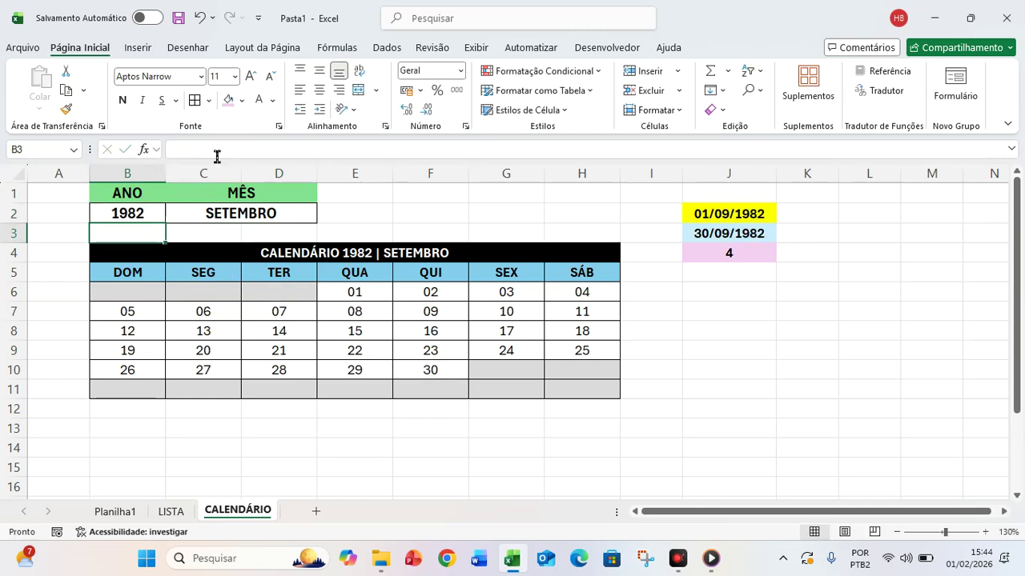
click(276, 211)
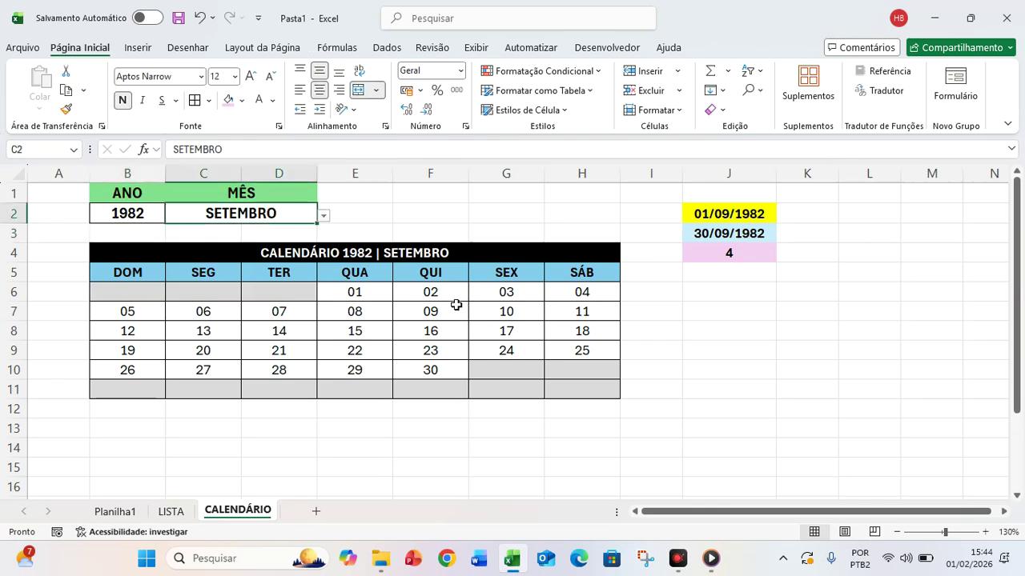
text(JAN)
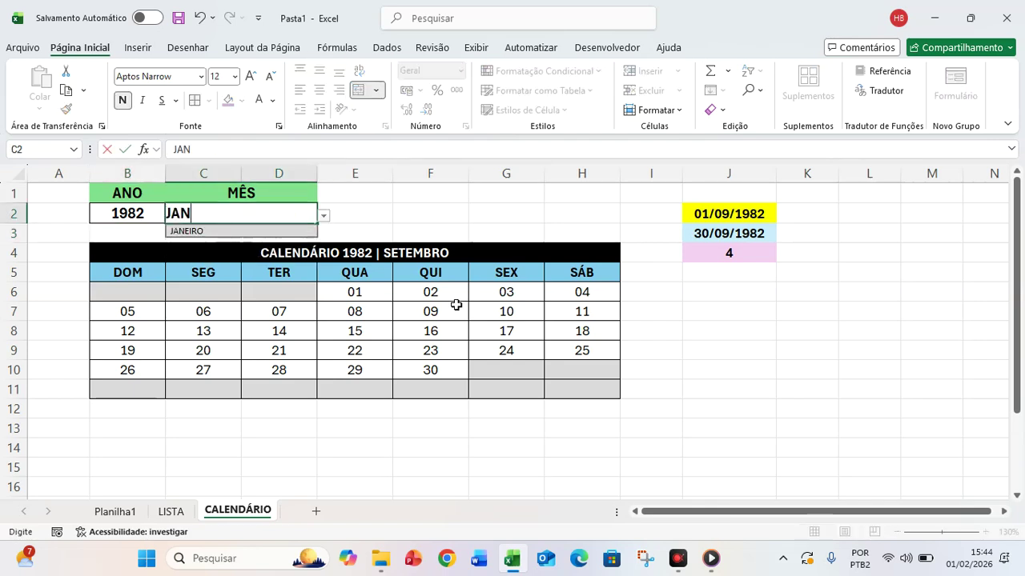
key(Return)
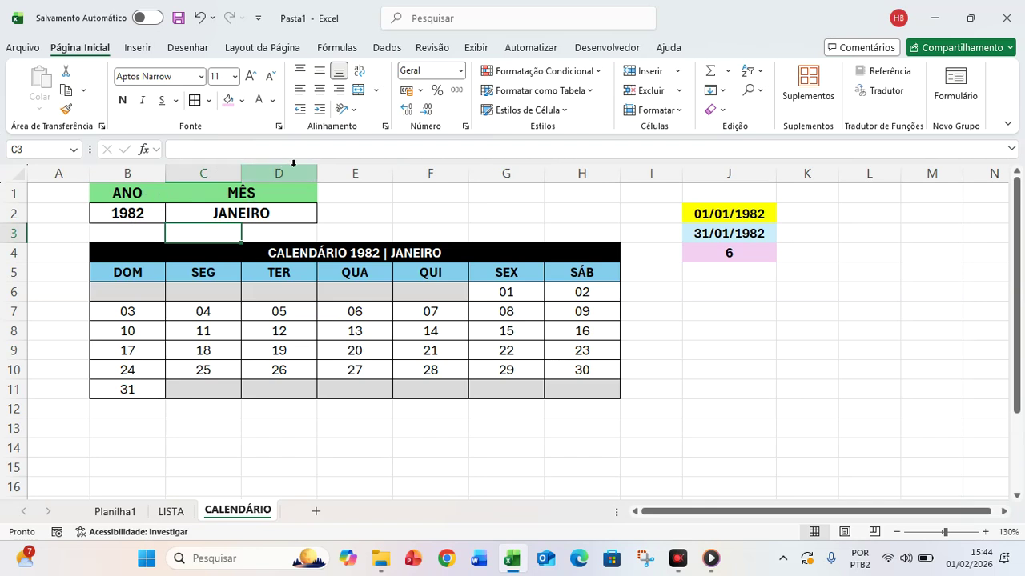
- Hide helper column J, which holds the start date, end date and weekday calculations
click(207, 353)
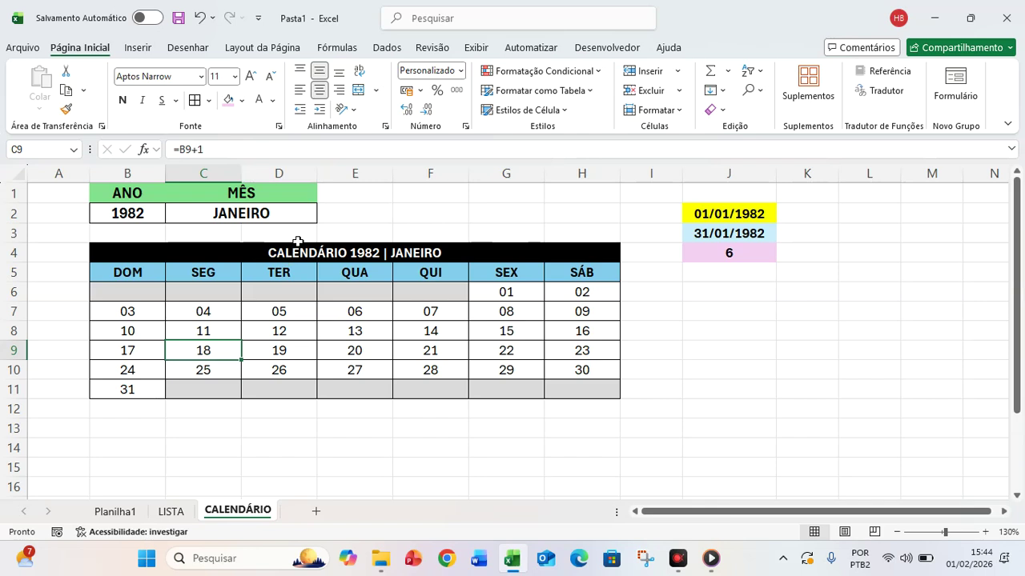
click(844, 375)
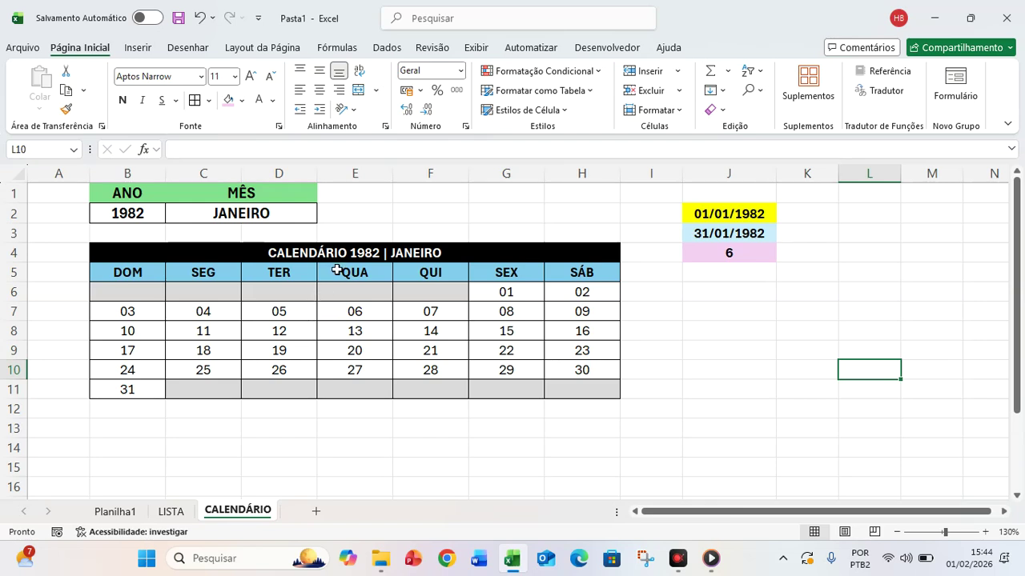
click(723, 164)
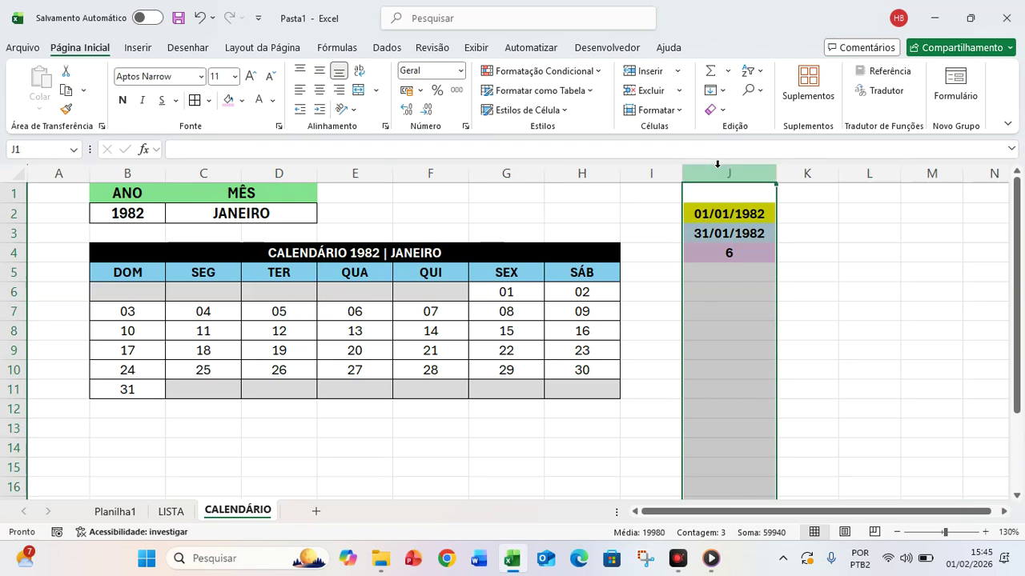
right_click(718, 168)
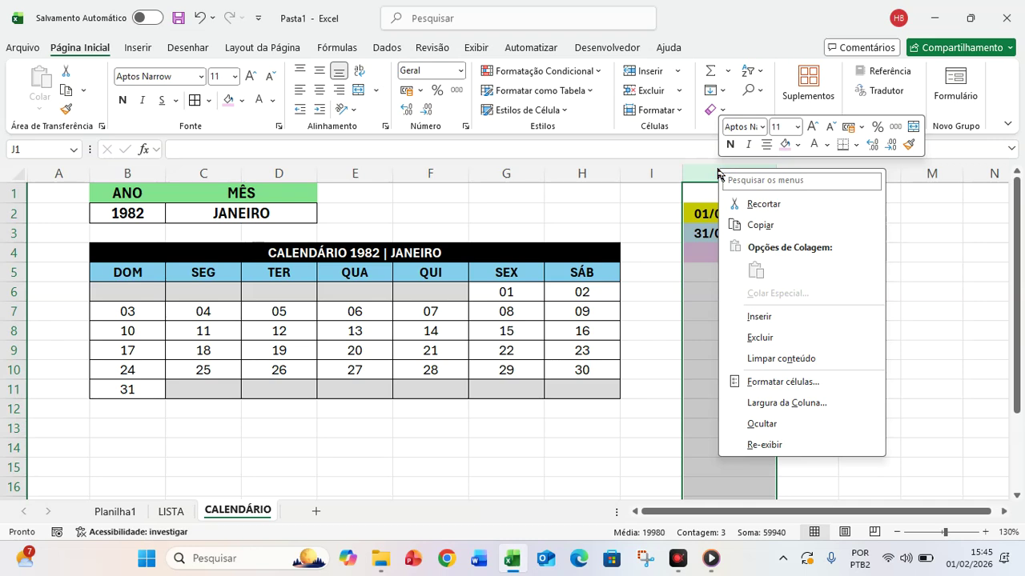
click(767, 426)
drag(865, 308, 897, 290)
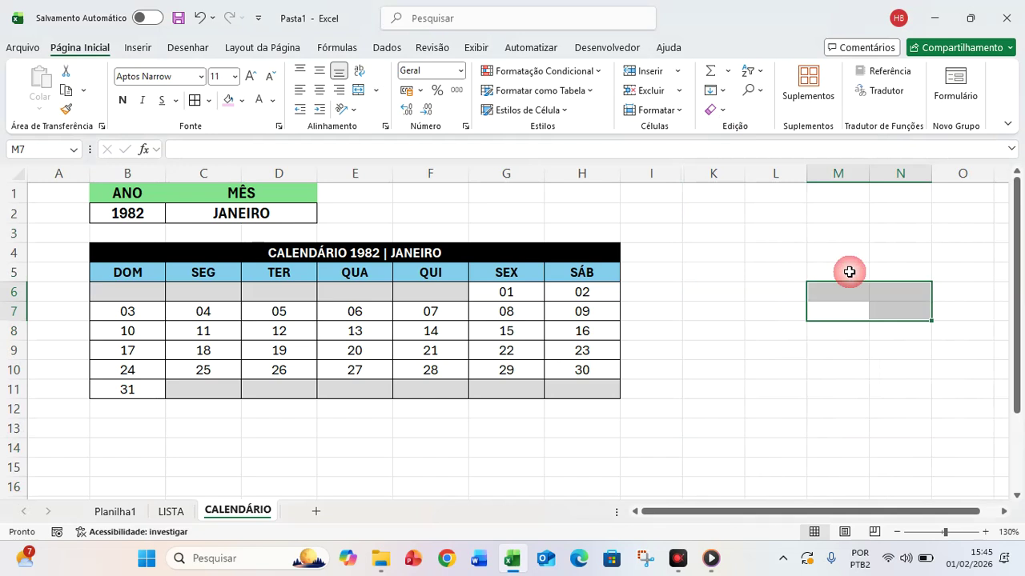
click(336, 473)
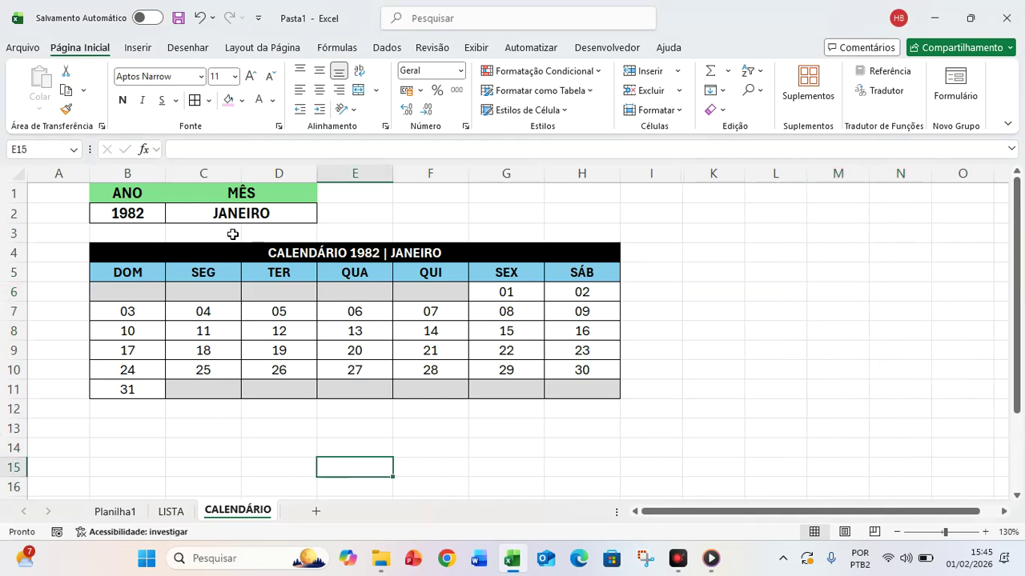
- Set the calendar's year in cell B2 to 2026
click(135, 214)
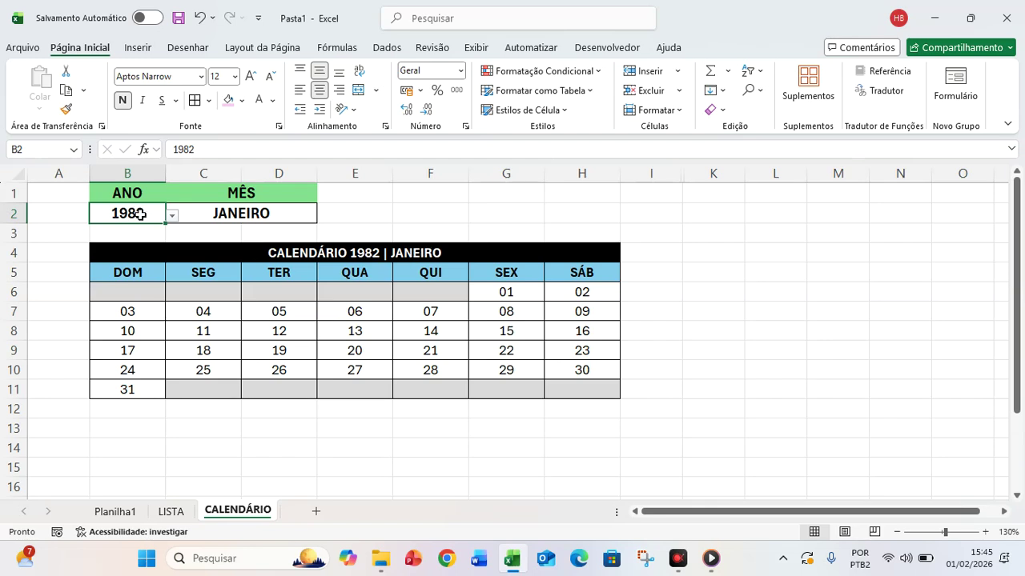
text(2026)
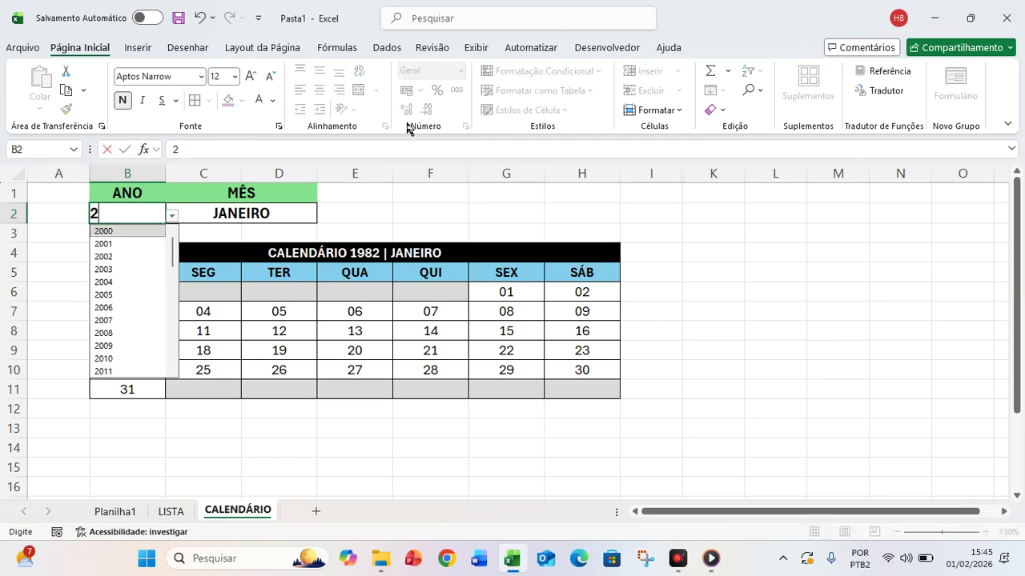
key(Return)
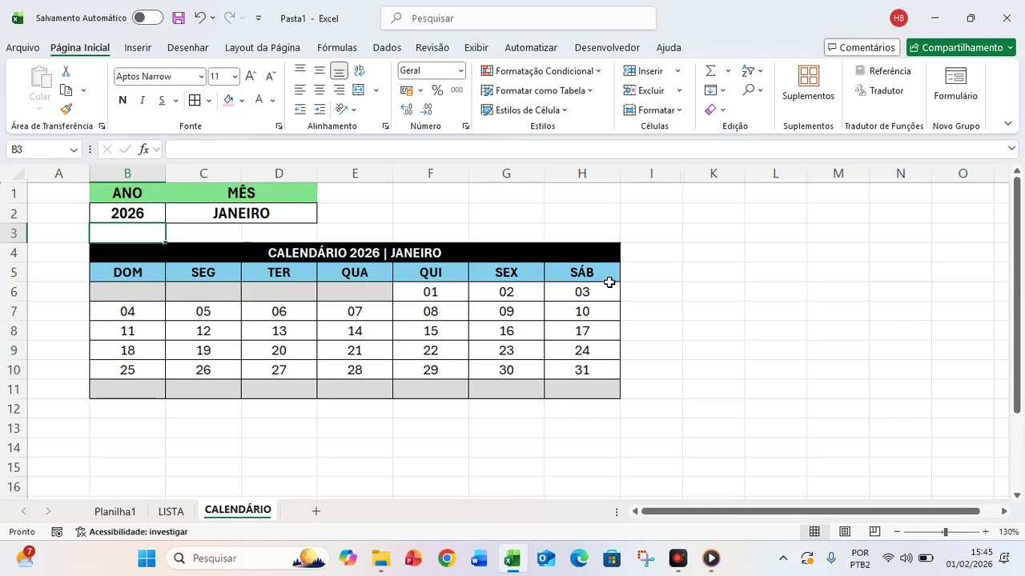
- Narrow columns B to H equally, and make the calendar dates in B6:H11 bold at 14 points
drag(135, 165, 519, 169)
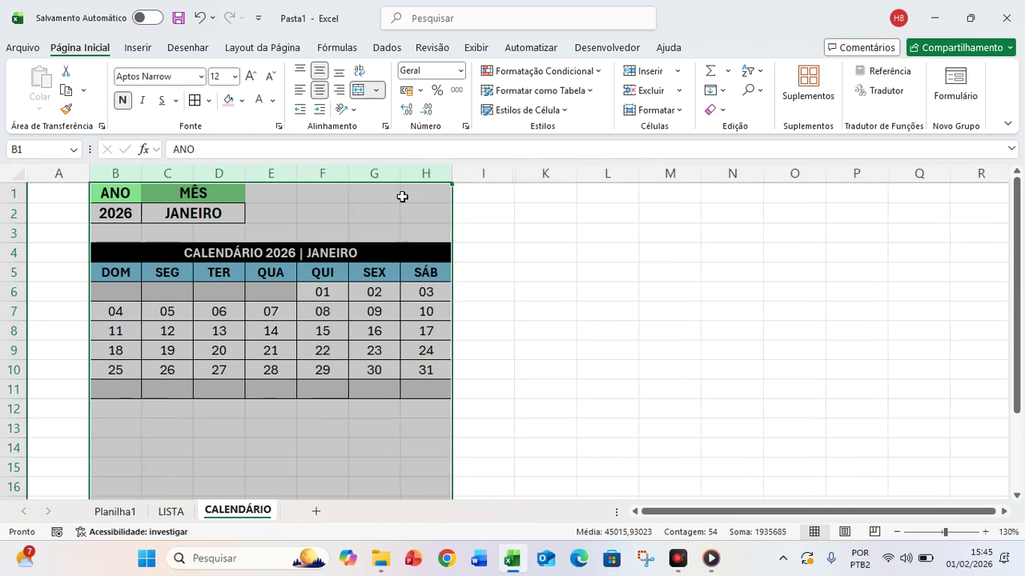
drag(112, 293, 416, 376)
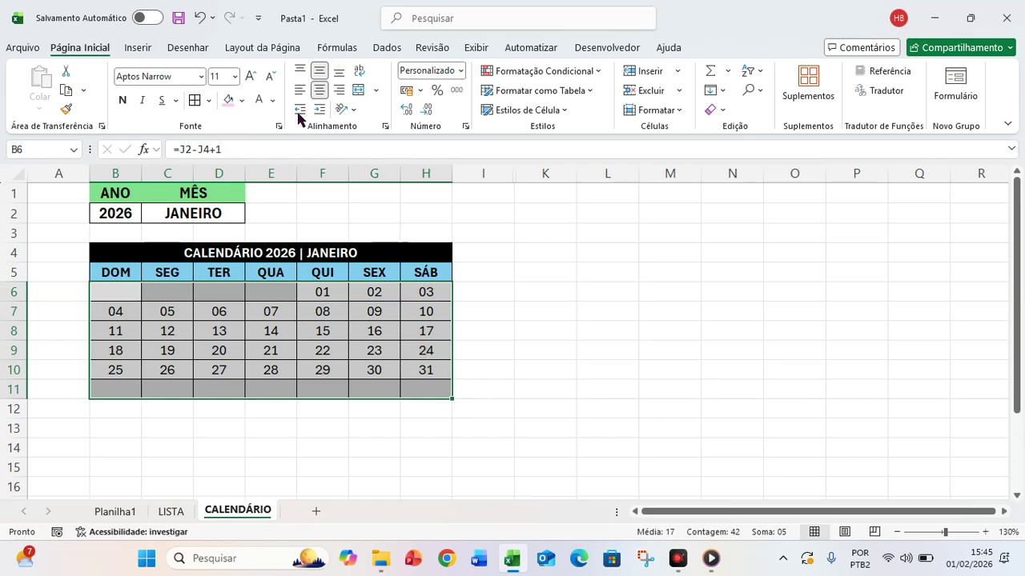
click(252, 80)
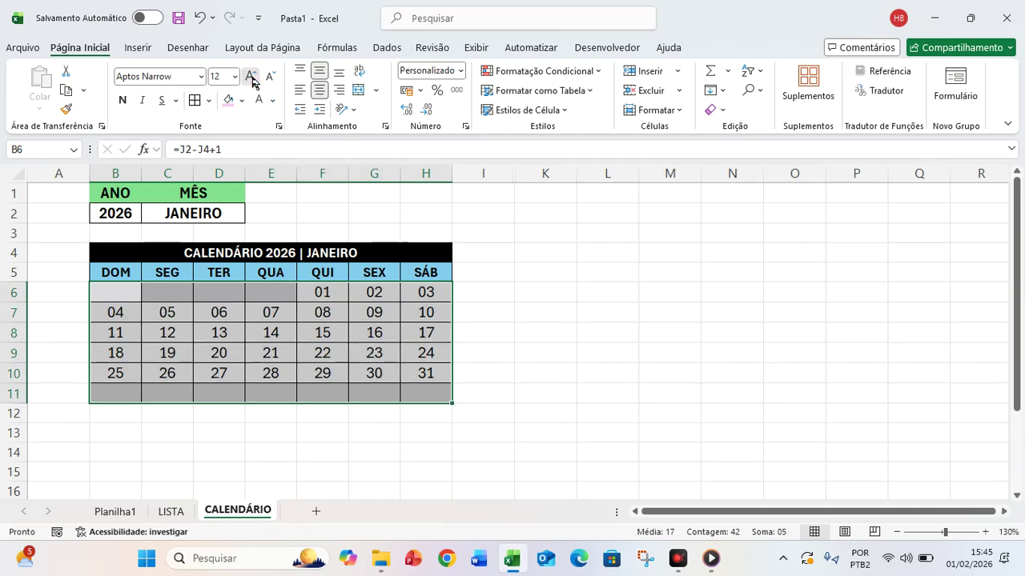
click(252, 80)
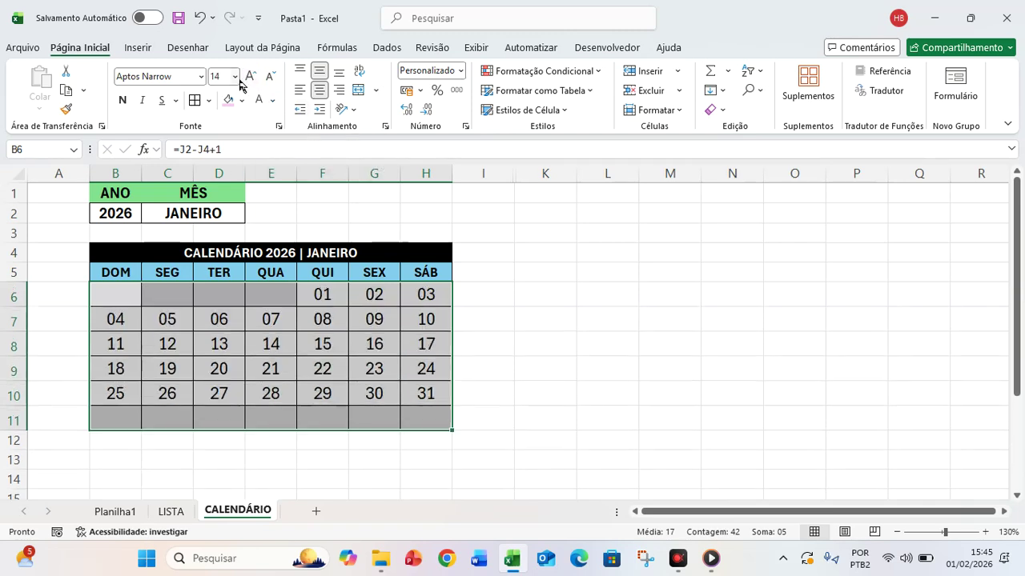
click(123, 100)
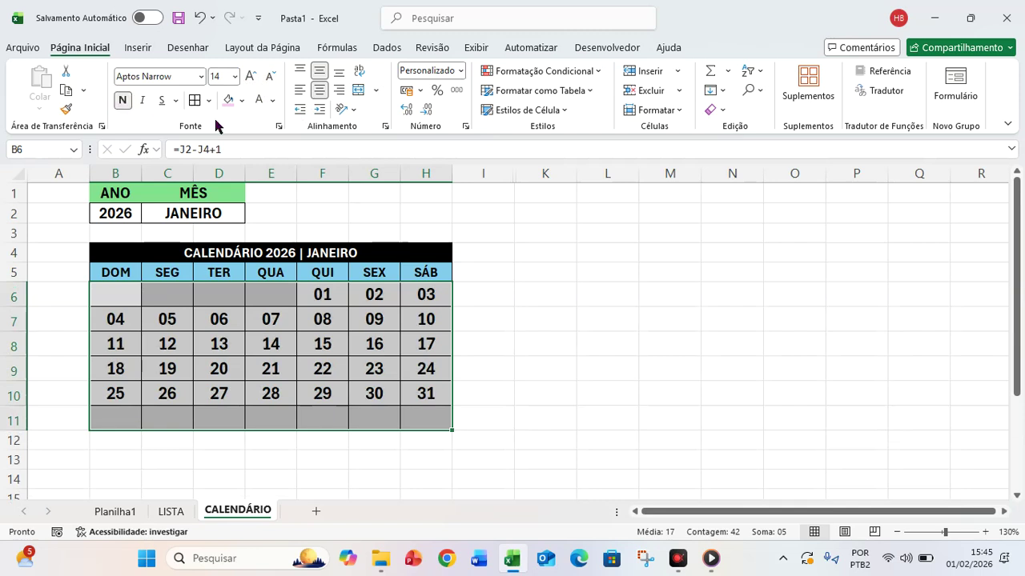
click(705, 321)
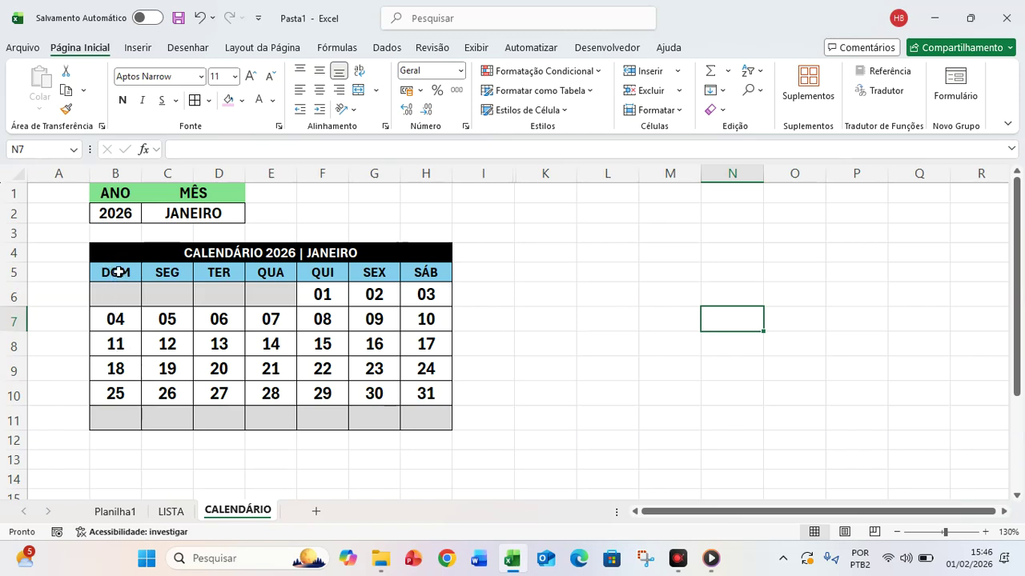
- Colour the Sunday dates in B6:B11 with a red font
click(122, 292)
drag(122, 291, 114, 415)
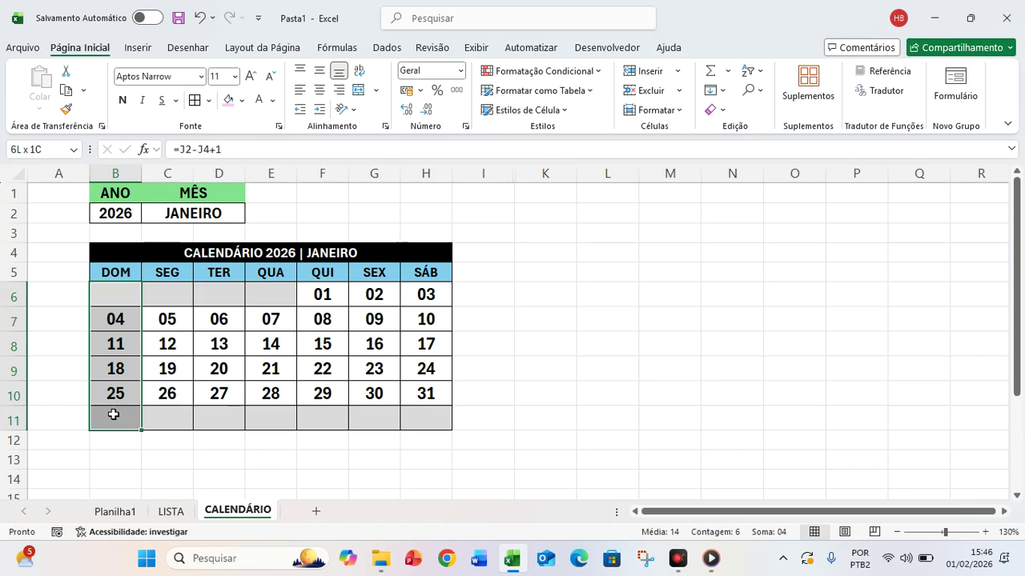
click(273, 101)
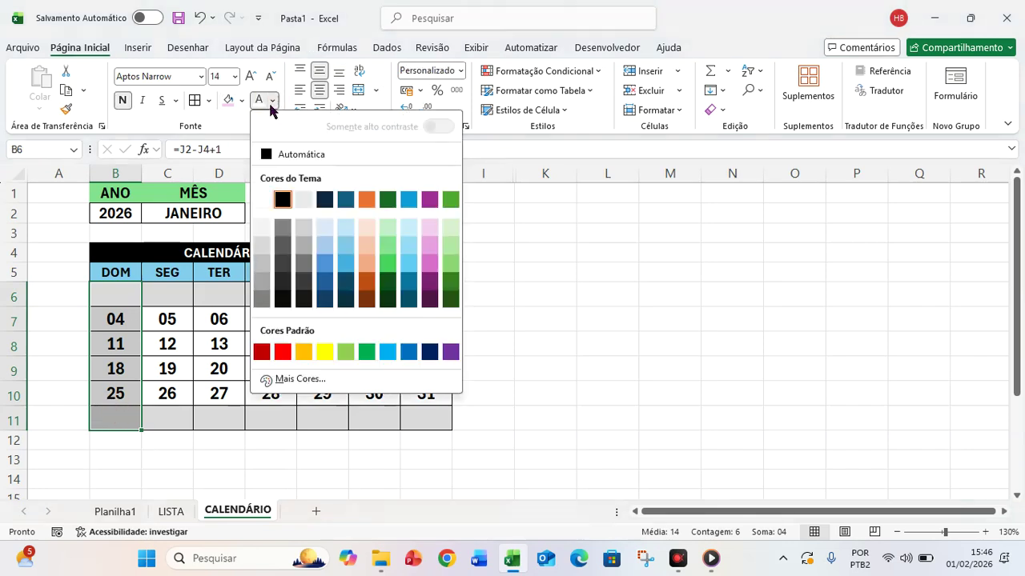
click(282, 355)
click(748, 338)
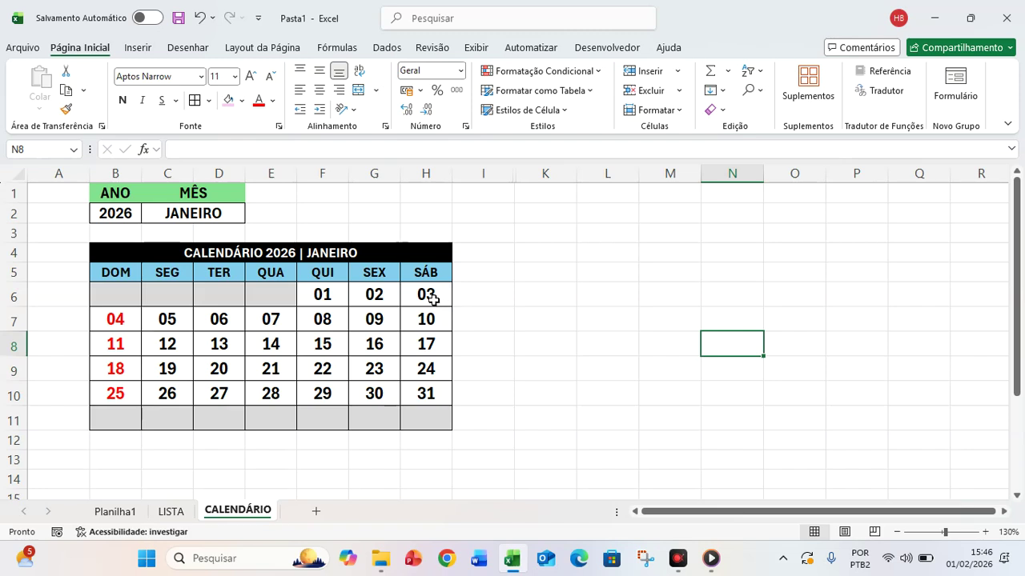
- Colour the Saturday dates in H6:H11 with a medium grey font
drag(428, 294, 438, 418)
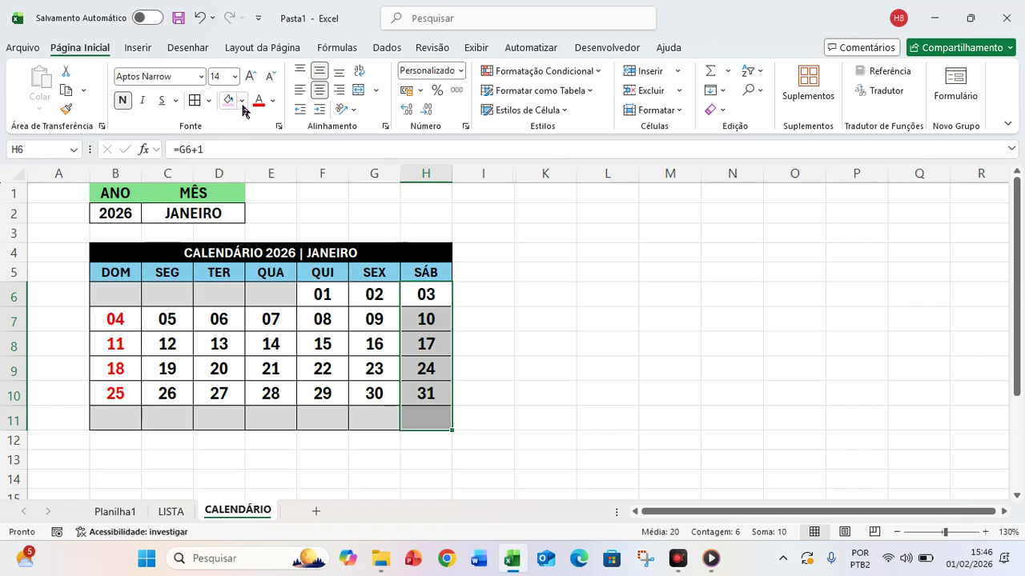
click(273, 101)
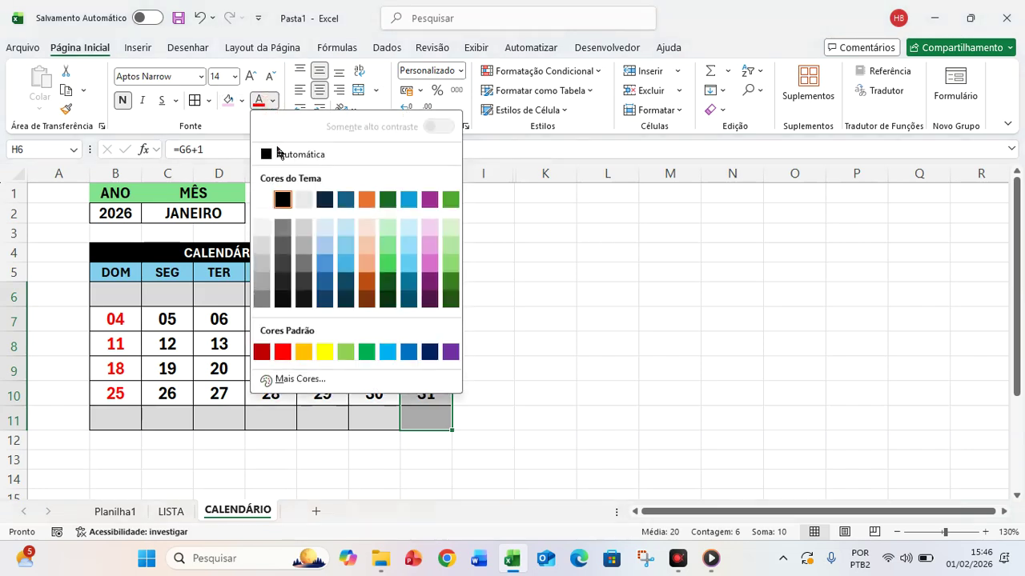
click(304, 265)
click(674, 337)
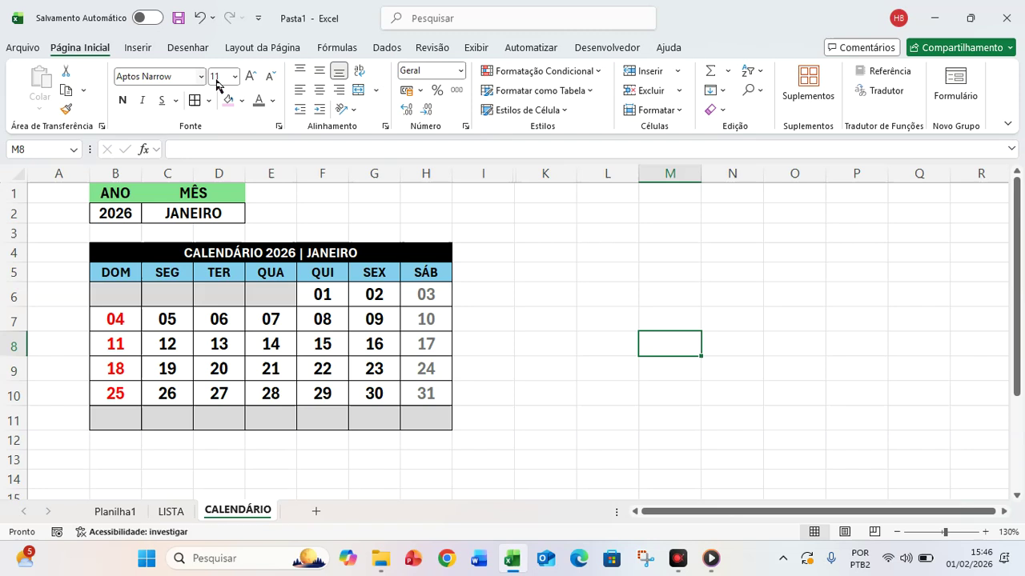
- Draw a rectangle about 1.04 cm high and 5.6 cm wide over E1:H2, flush with the month cells
click(137, 50)
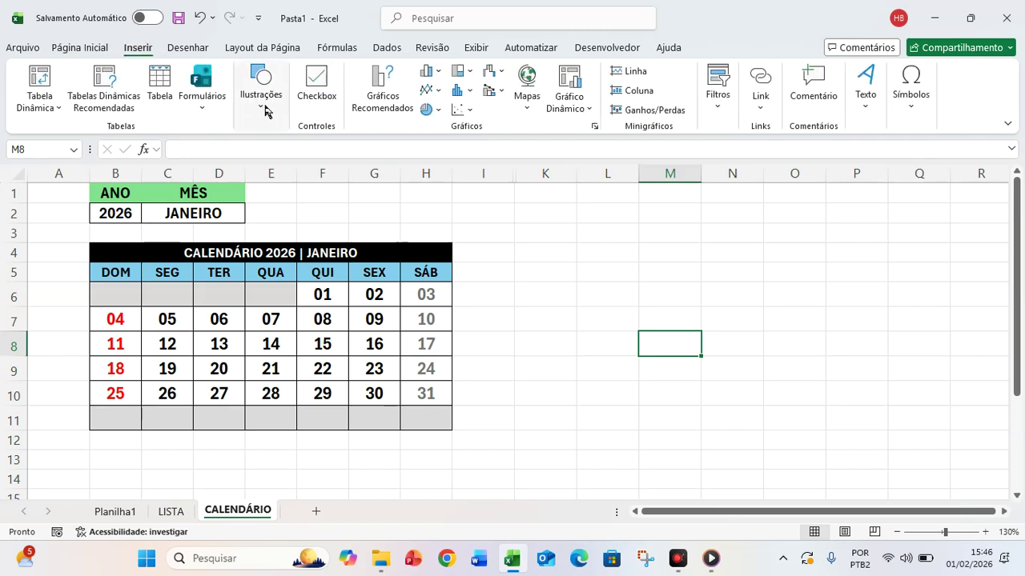
click(265, 111)
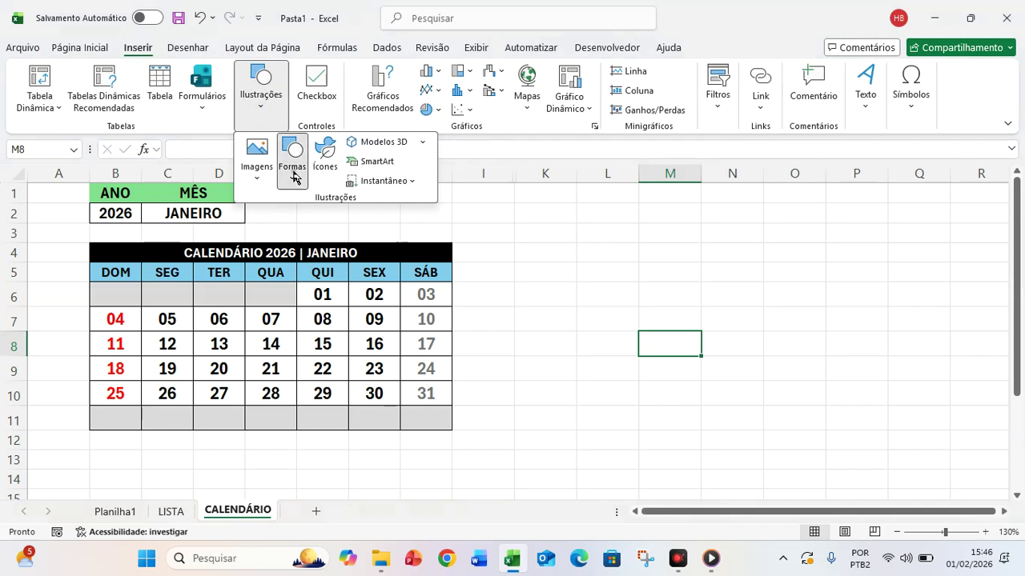
click(294, 177)
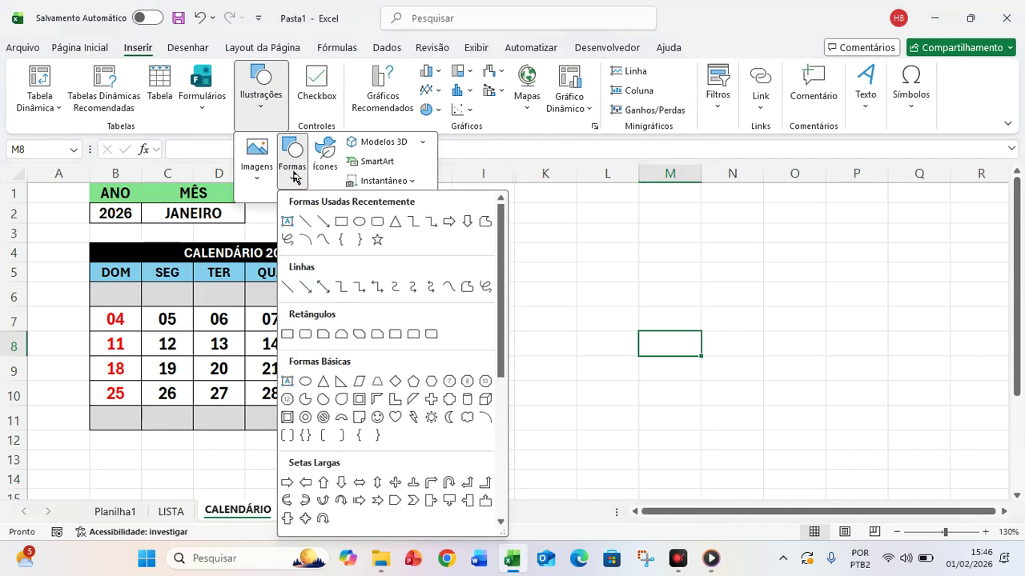
click(341, 219)
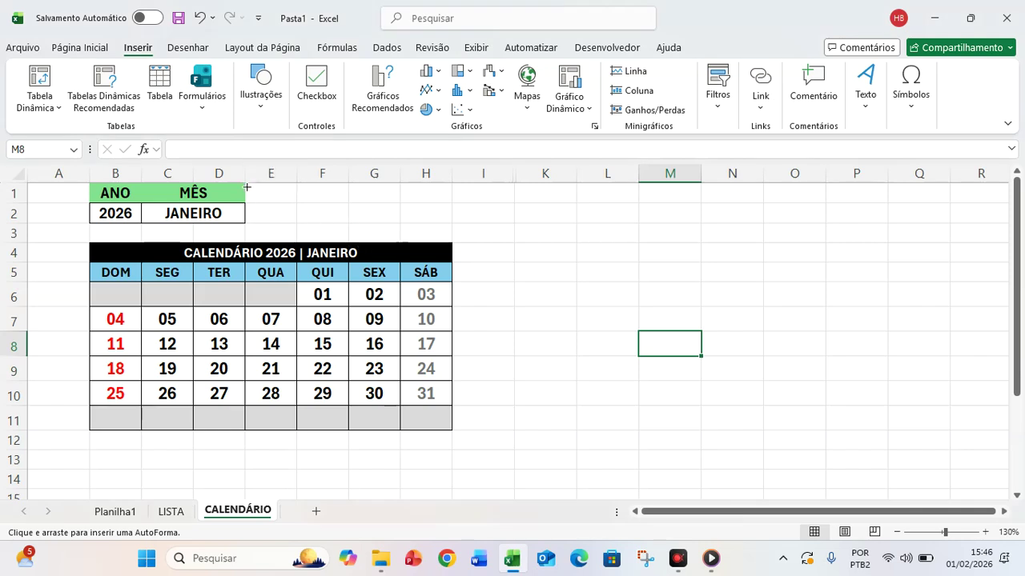
drag(249, 184, 451, 223)
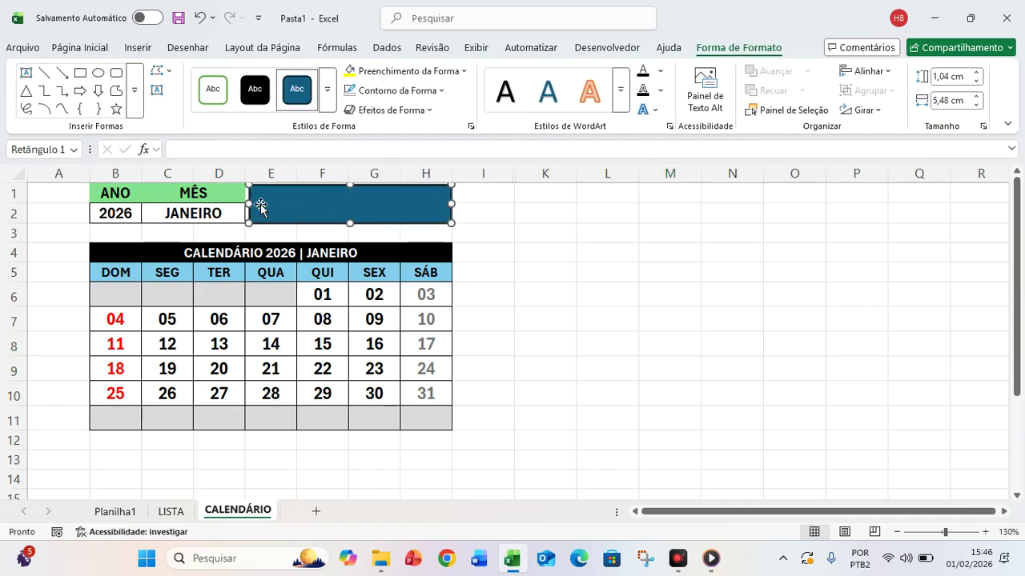
drag(248, 203, 246, 204)
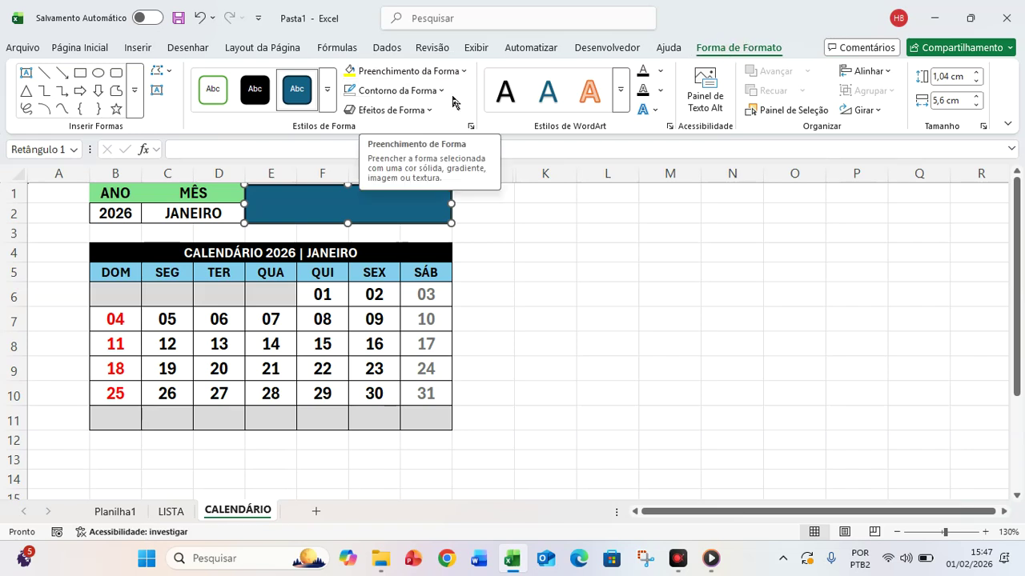
- Fill the rectangle with a medium light blue theme colour and remove its outline
click(464, 72)
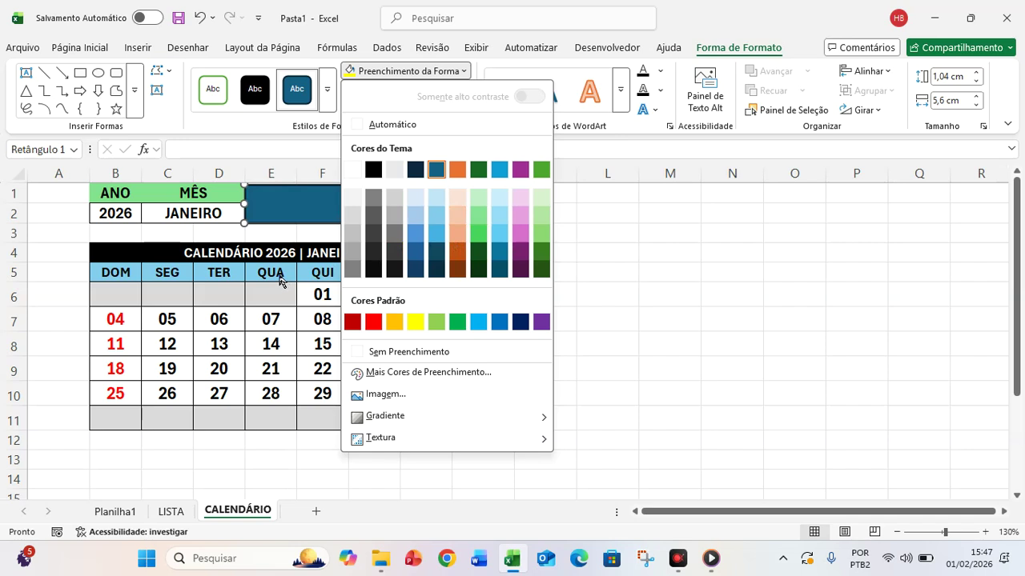
click(435, 238)
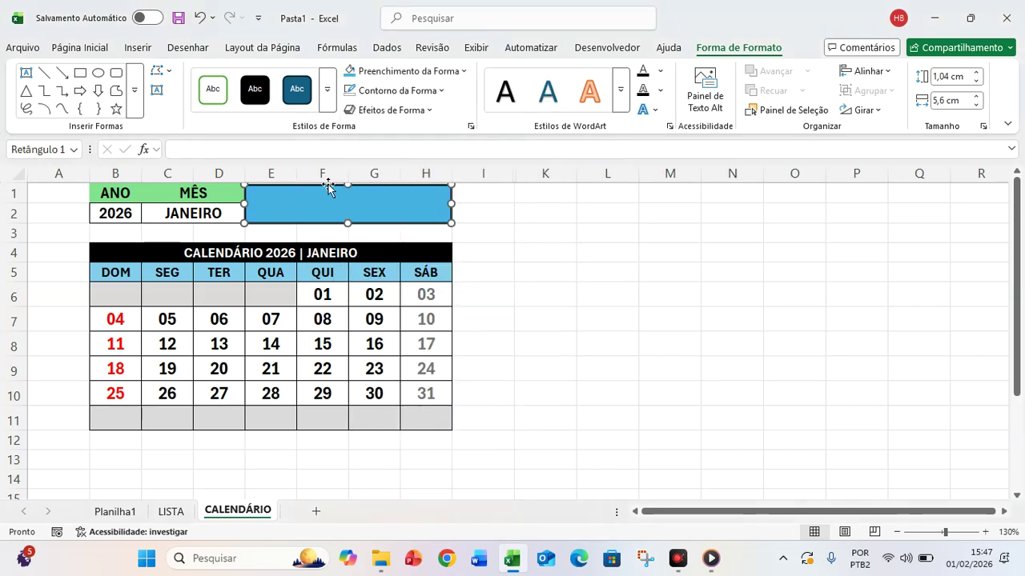
click(442, 92)
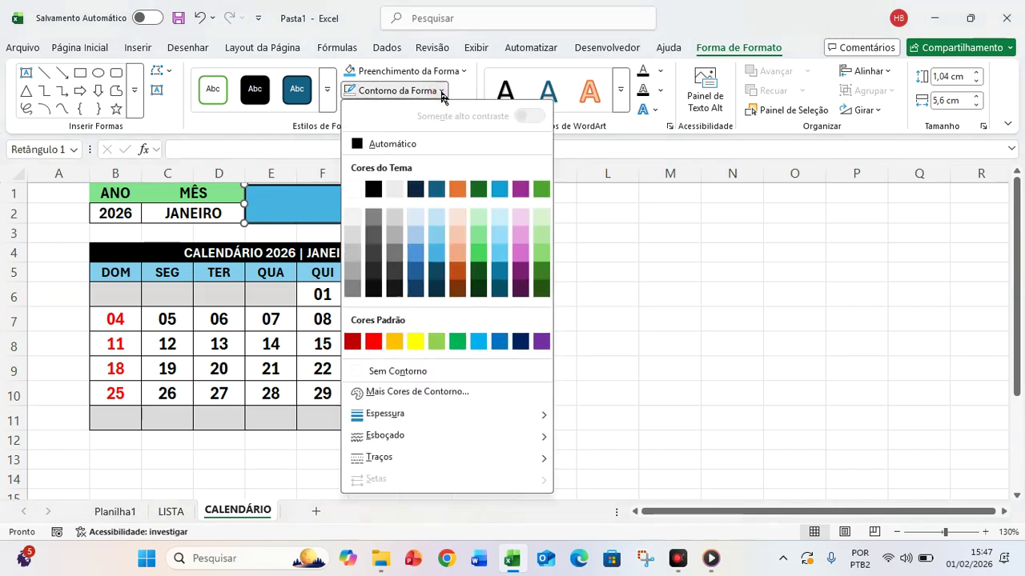
click(402, 373)
click(705, 290)
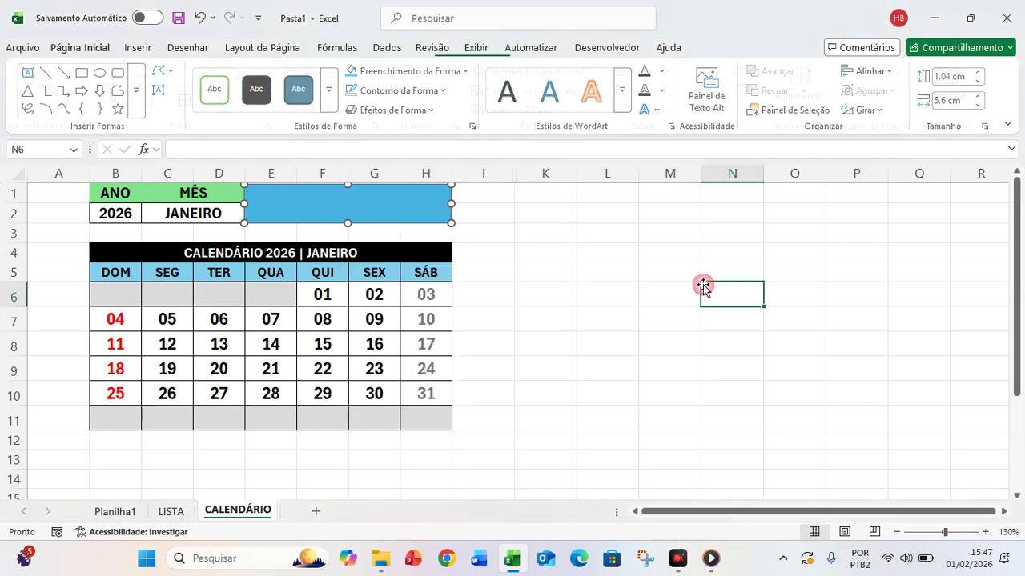
- Stretch the rectangle upward to a height of about 1.1 cm, and enter CALENDÁRIO PERMANENTE as its text
click(328, 193)
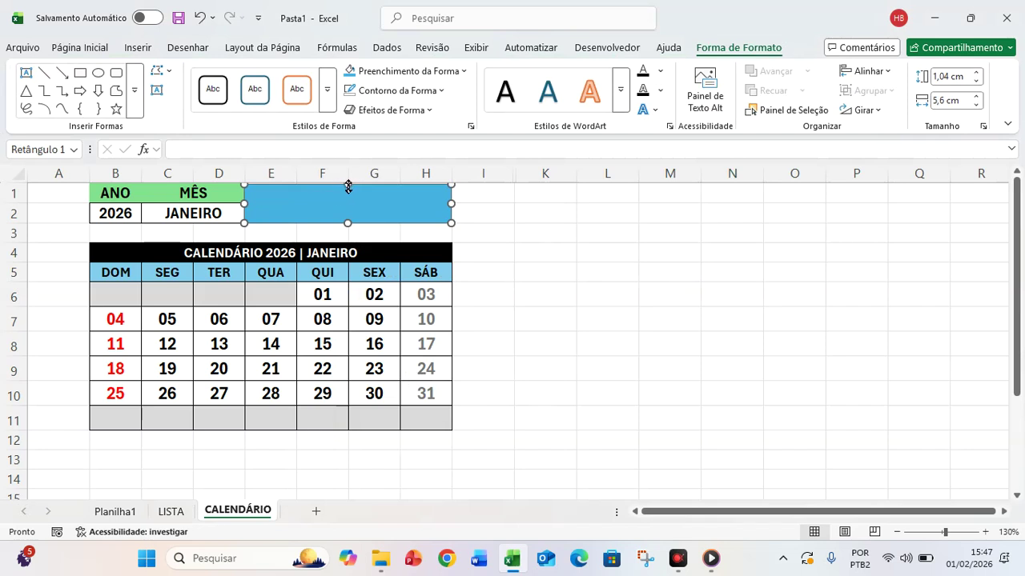
drag(349, 185, 349, 183)
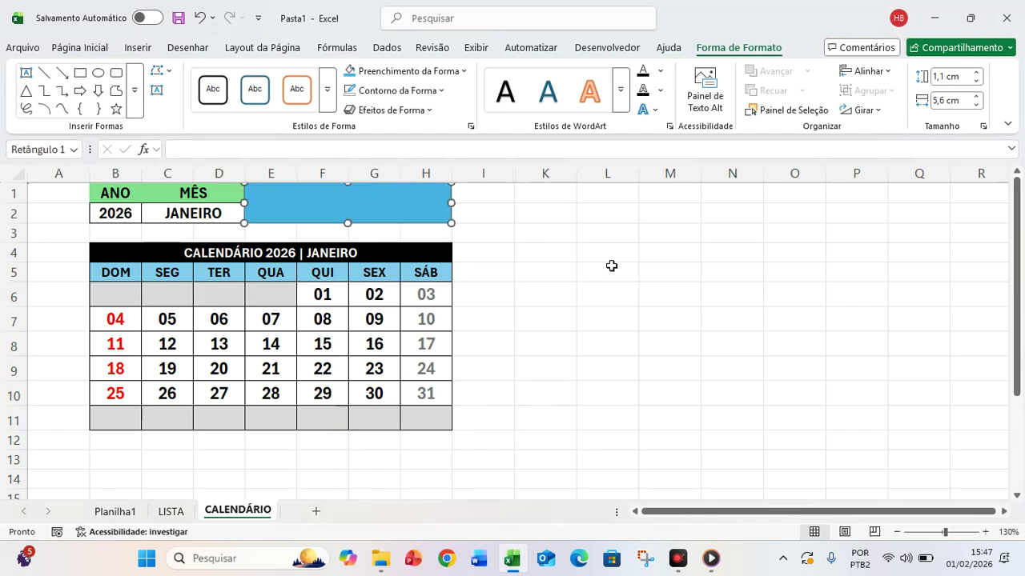
click(600, 264)
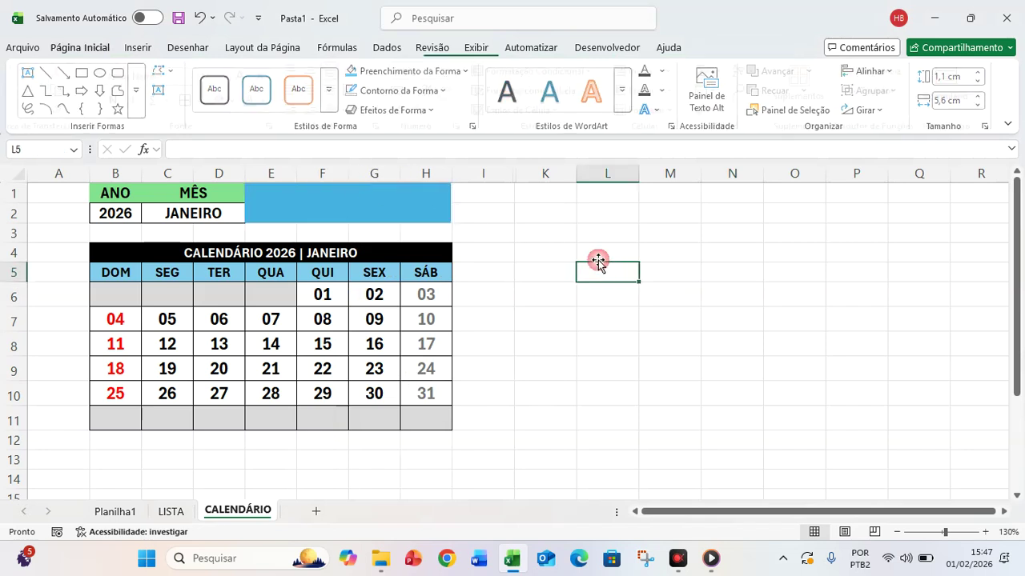
click(308, 210)
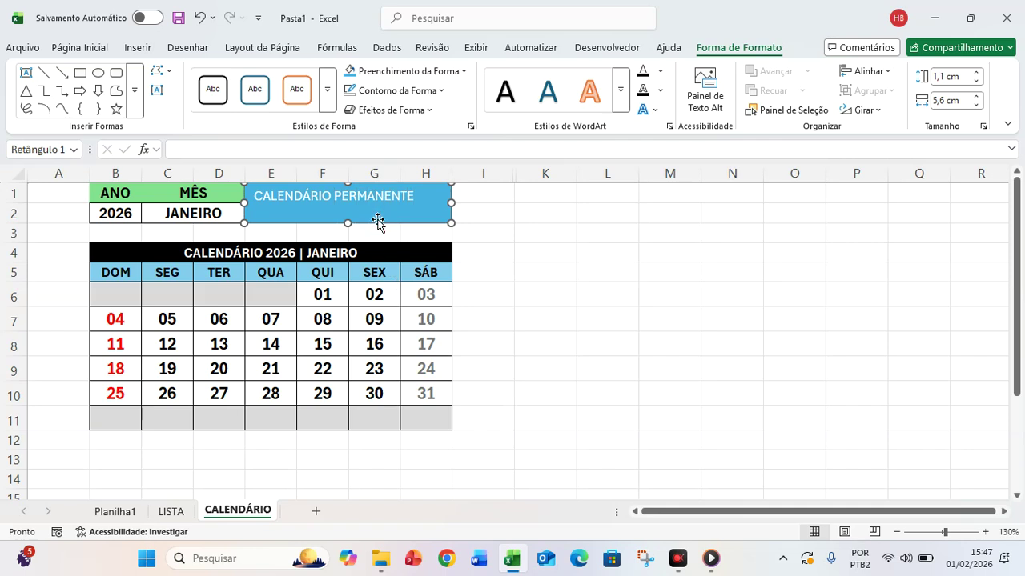
- Centre the CALENDÁRIO PERMANENTE banner text horizontally and vertically, and make it bold
click(79, 50)
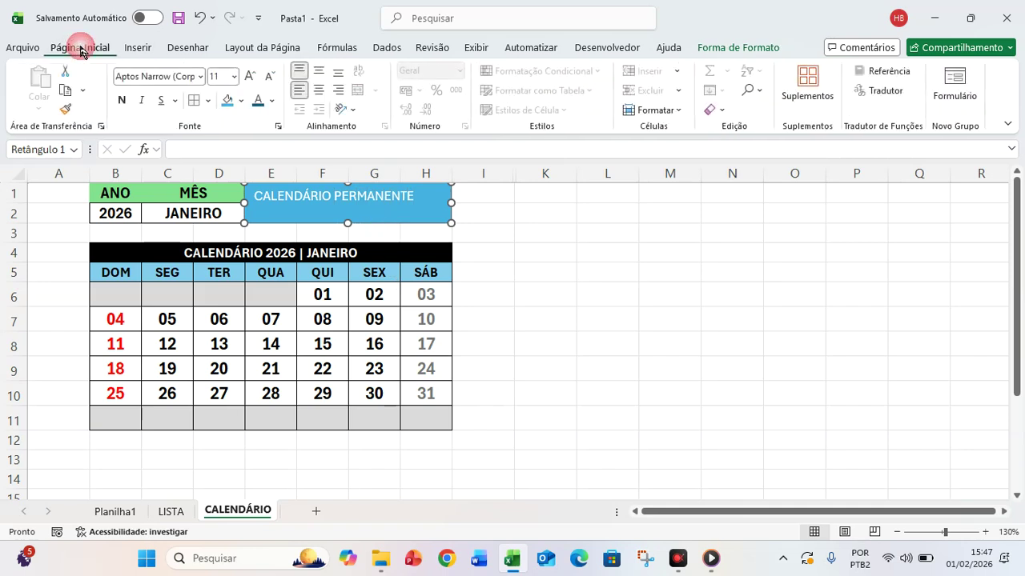
click(320, 90)
click(320, 73)
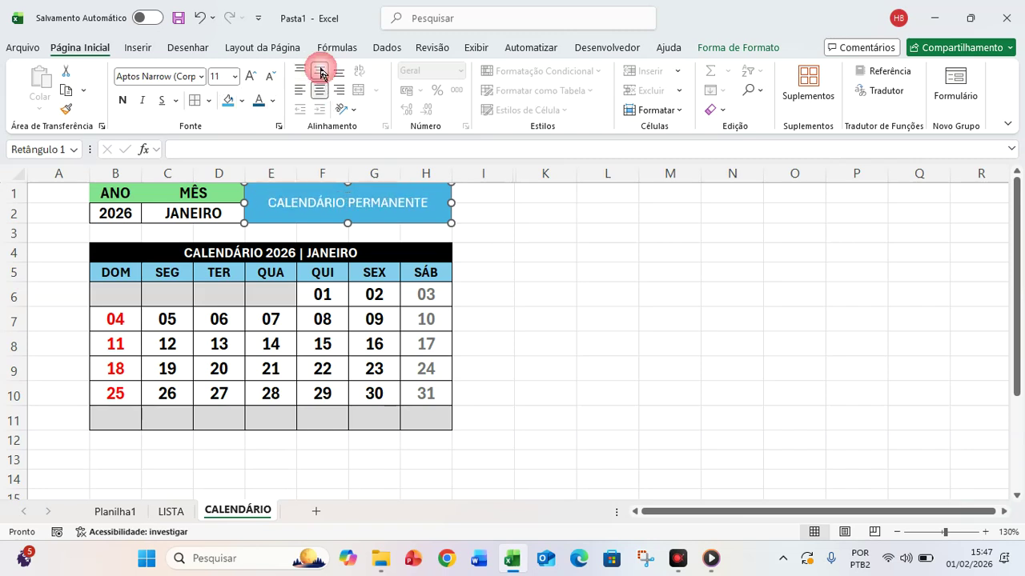
click(121, 102)
click(621, 250)
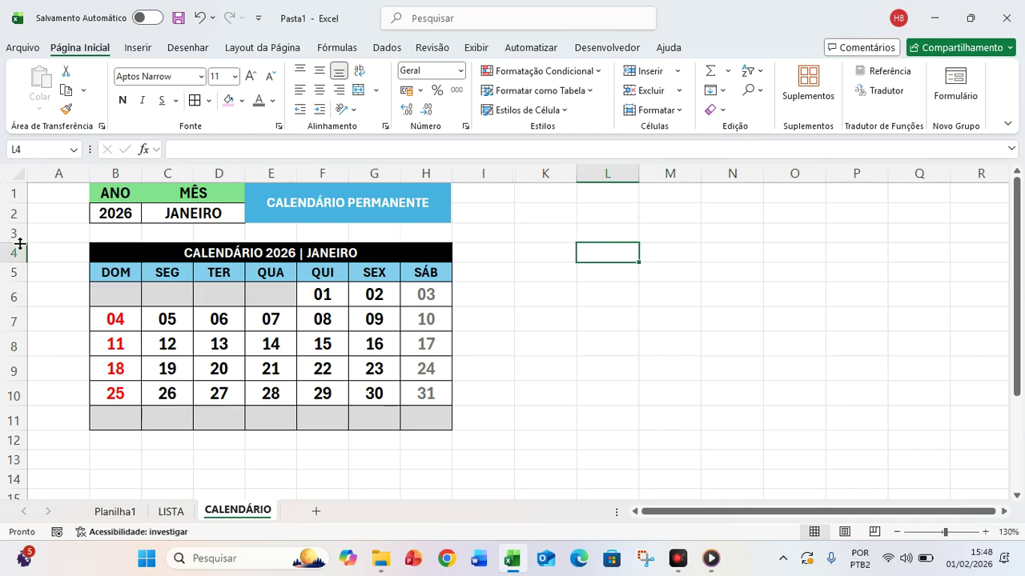
- Reduce the height of row 3 to a thin spacer between the year/month header and the calendar
drag(19, 241, 19, 230)
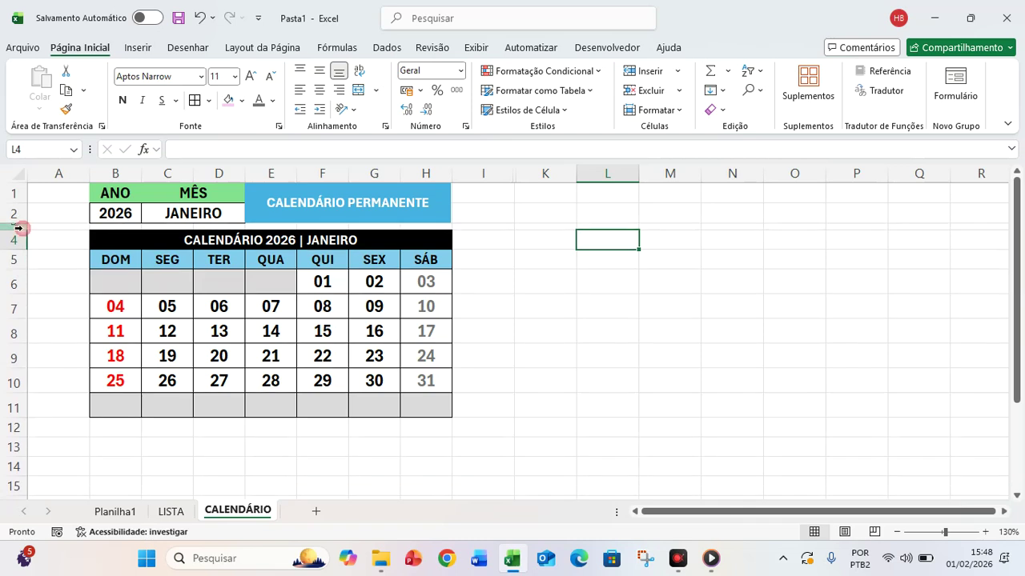
click(721, 352)
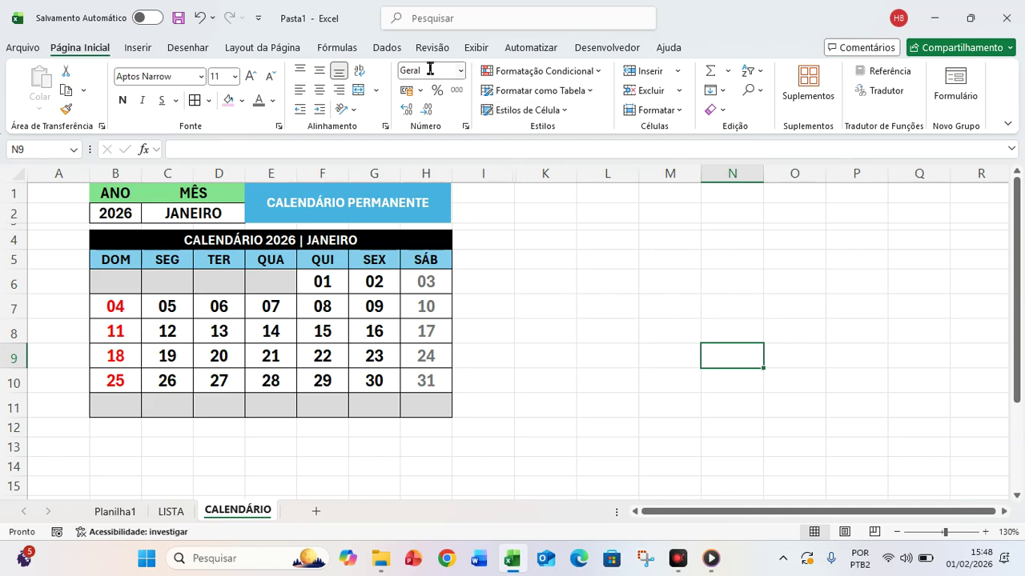
- Hide the gridlines, the row and column headings, and the formula bar on the CALENDÁRIO sheet
click(477, 49)
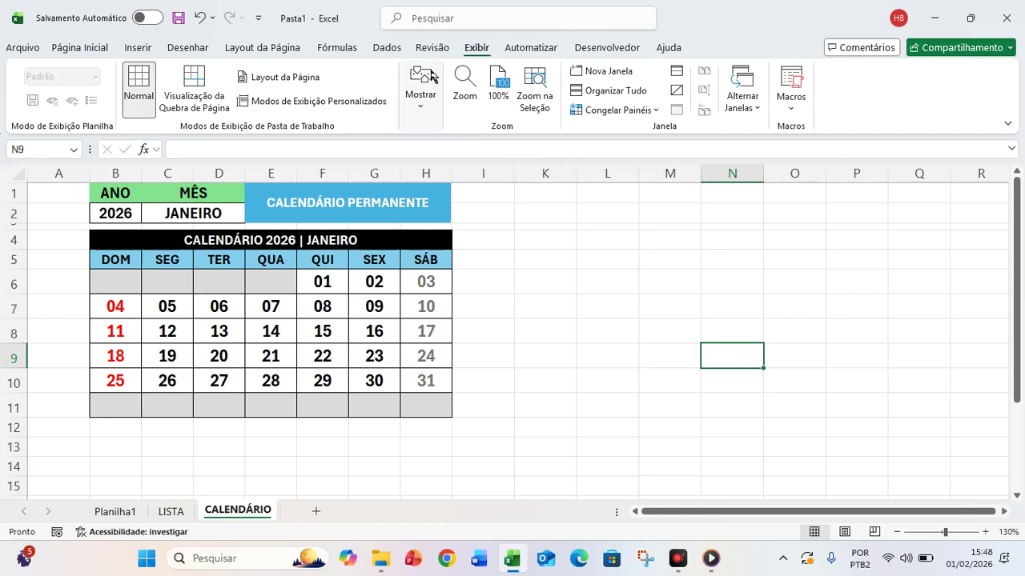
click(422, 109)
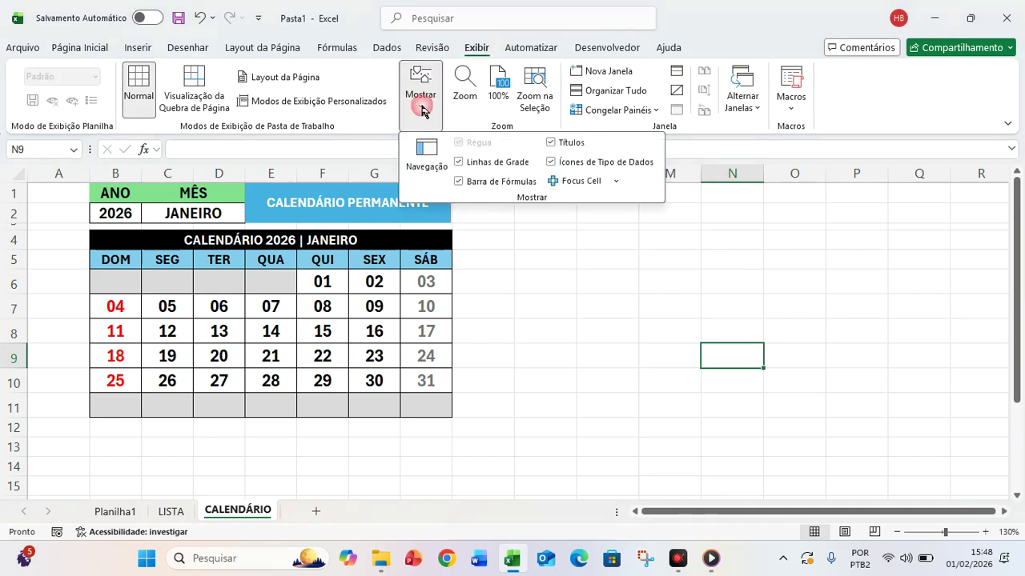
click(458, 164)
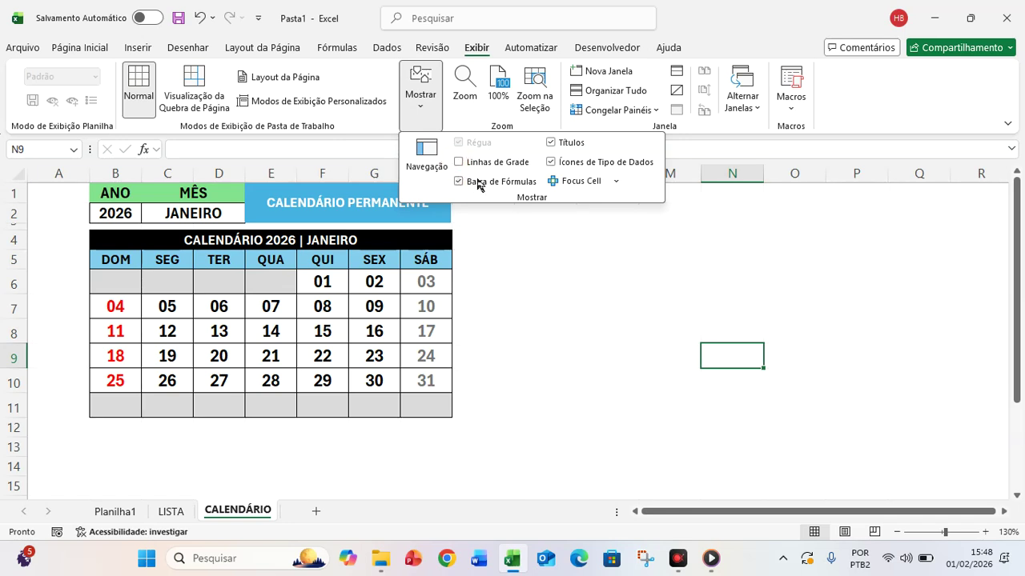
click(551, 144)
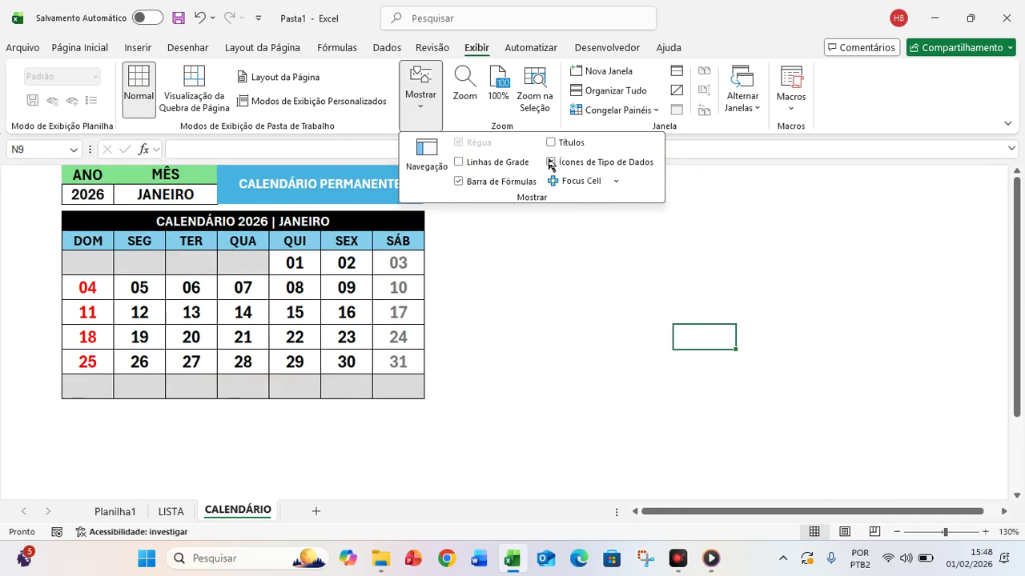
click(459, 183)
click(568, 382)
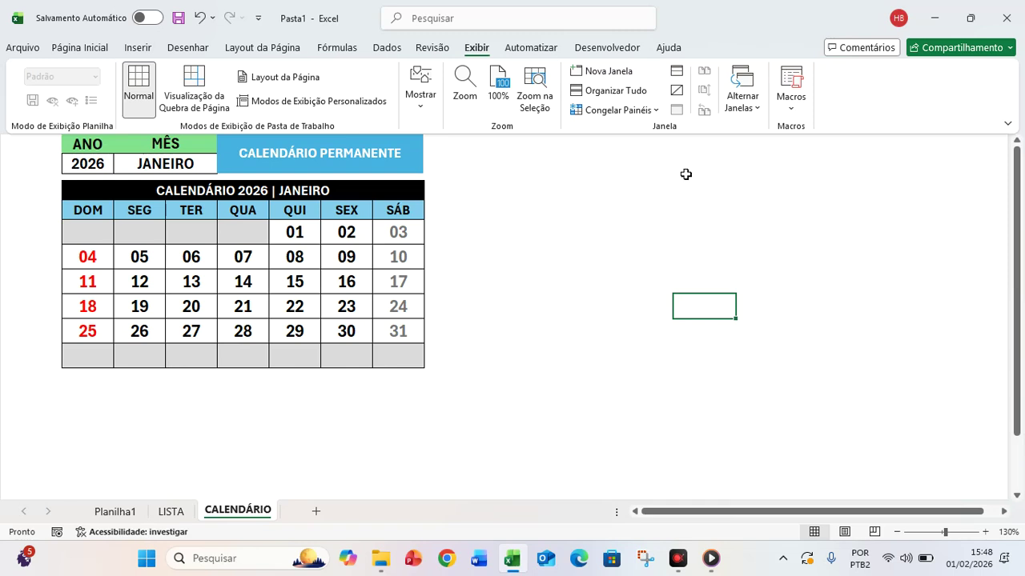
- Switch to the media player and play the Vovo do Excel1 clip
mouse_move(685, 565)
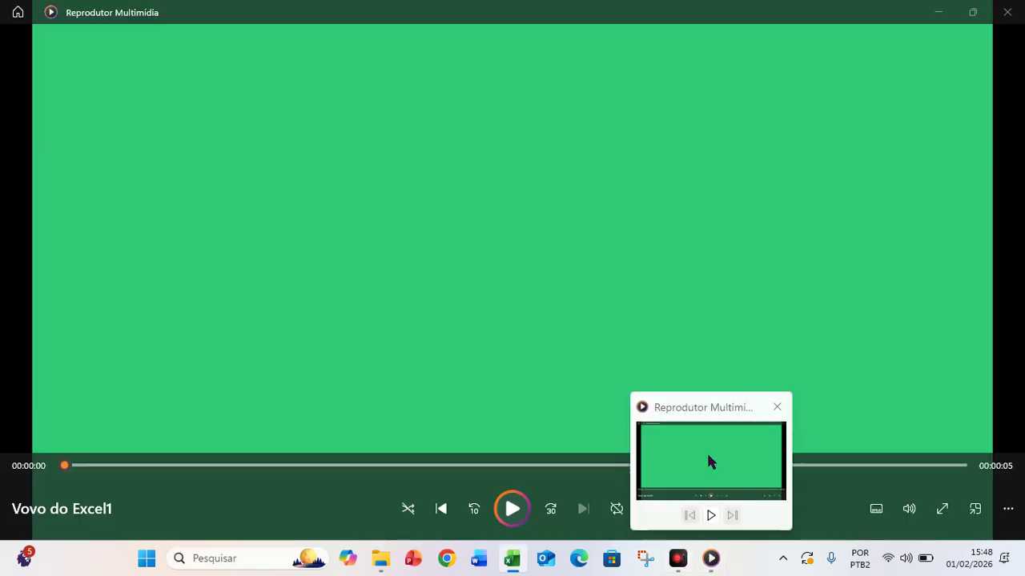
click(707, 458)
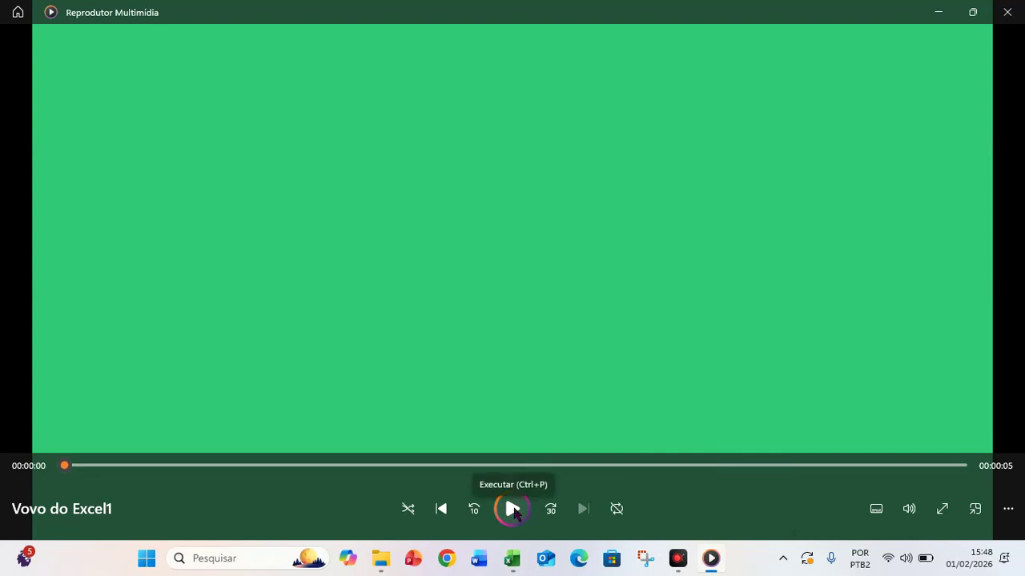
click(512, 510)
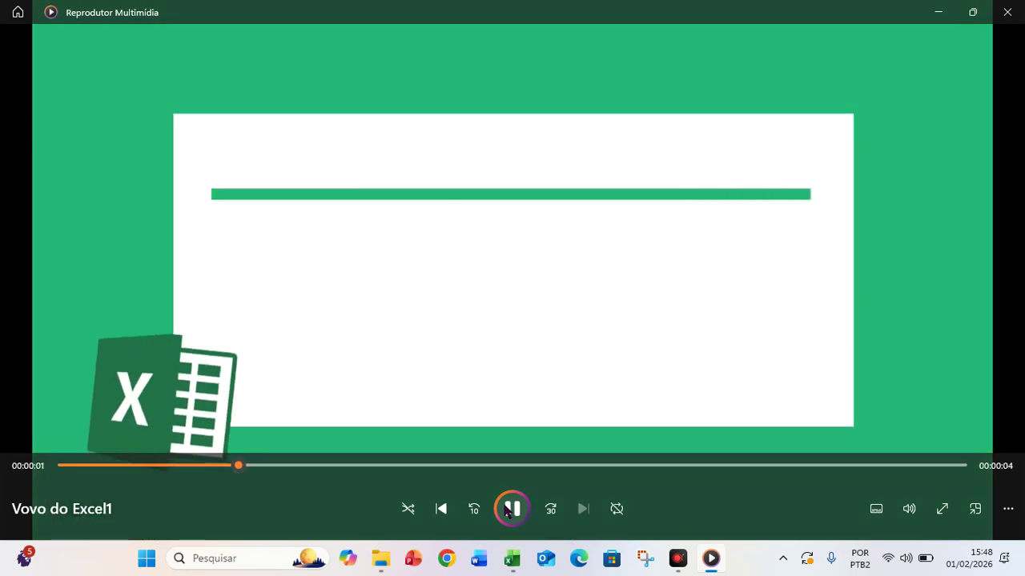